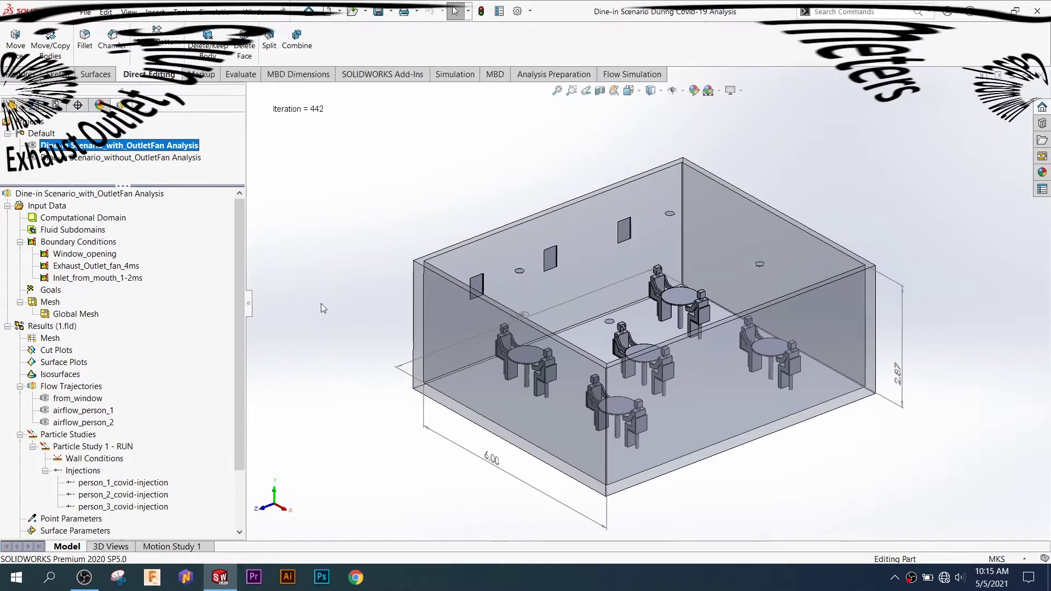
# Orbit the room and display Window_opening's 101325 Pa environment pressure on the three window openings
pyautogui.moveTo(339, 323); pyautogui.dragTo(388, 381, button='middle')
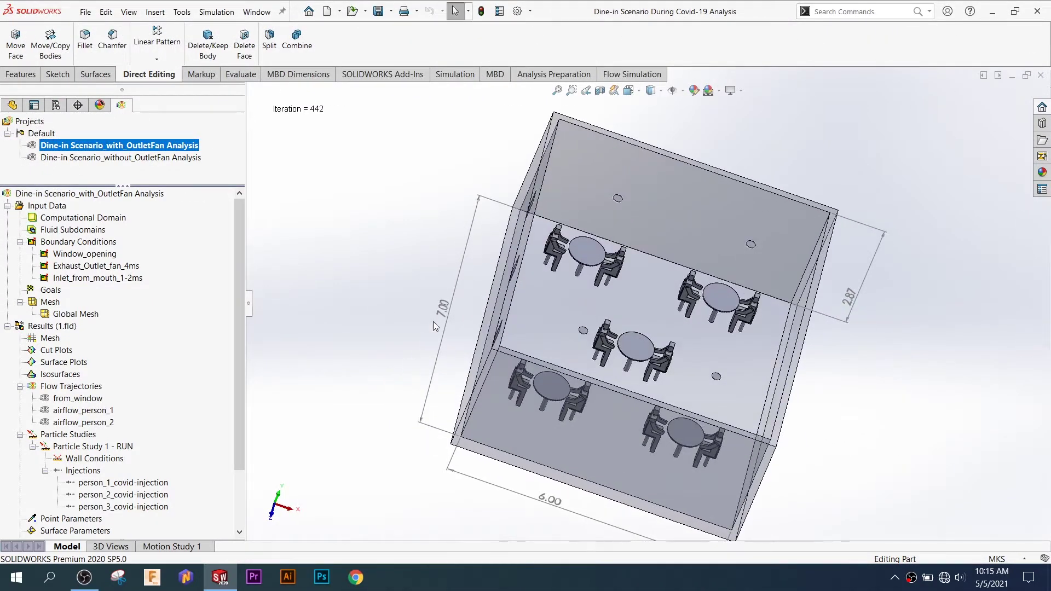
pyautogui.click(539, 524)
pyautogui.moveTo(826, 411)
pyautogui.mouseDown(button='middle')
pyautogui.moveTo(765, 411)
pyautogui.moveTo(768, 458)
pyautogui.moveTo(740, 414)
pyautogui.mouseUp(button='middle')
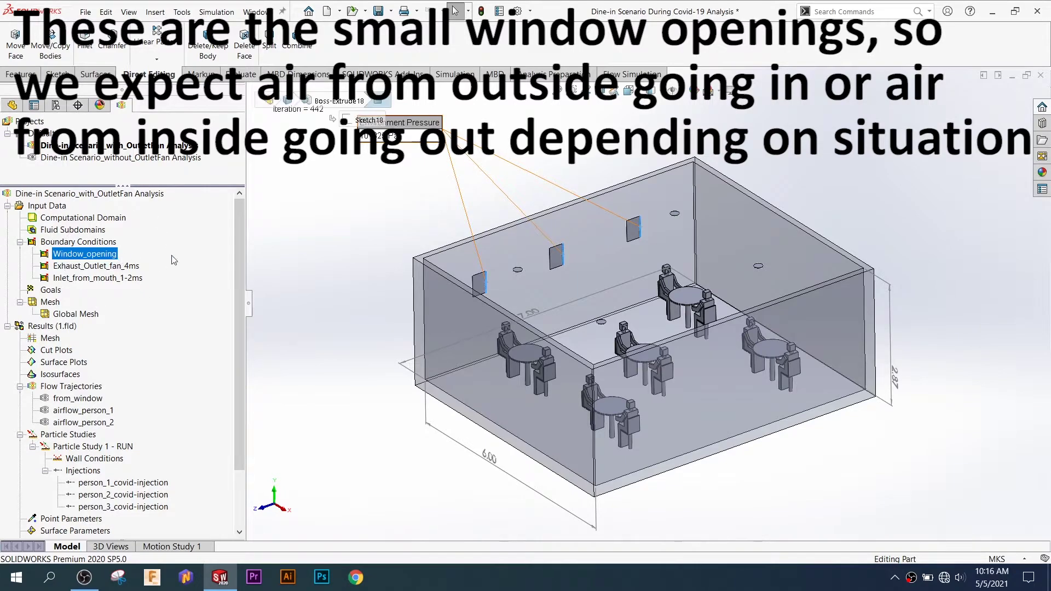
# Show the Exhaust_Outlet_fan_4ms condition with its 4 m/s outlet velocity
pyautogui.scroll(-3, 564, 296)
pyautogui.scroll(-3, 444, 264)
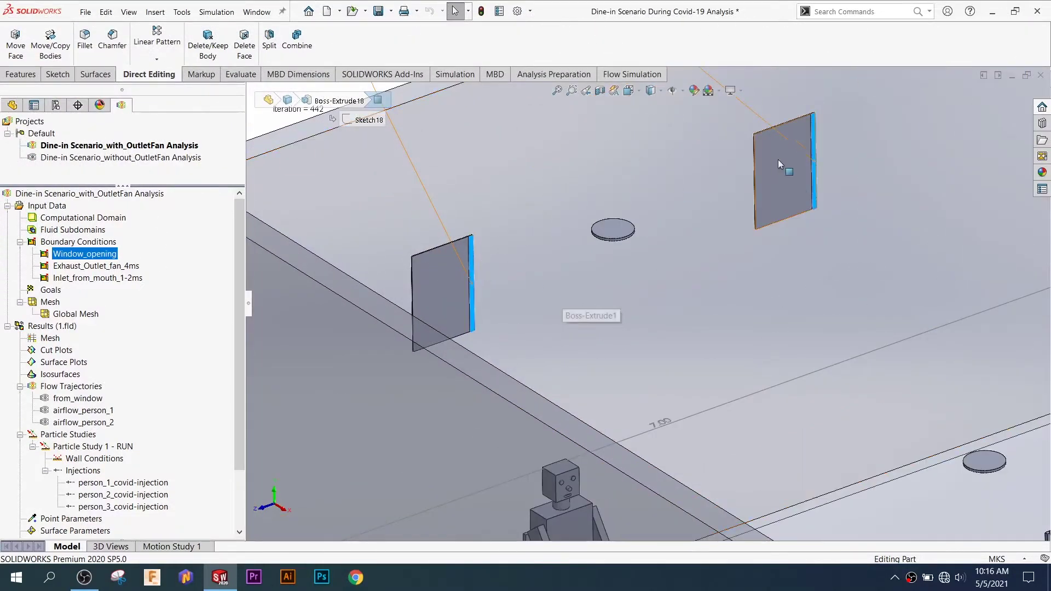
pyautogui.scroll(3, 771, 159)
pyautogui.scroll(2, 805, 201)
pyautogui.scroll(1, 777, 211)
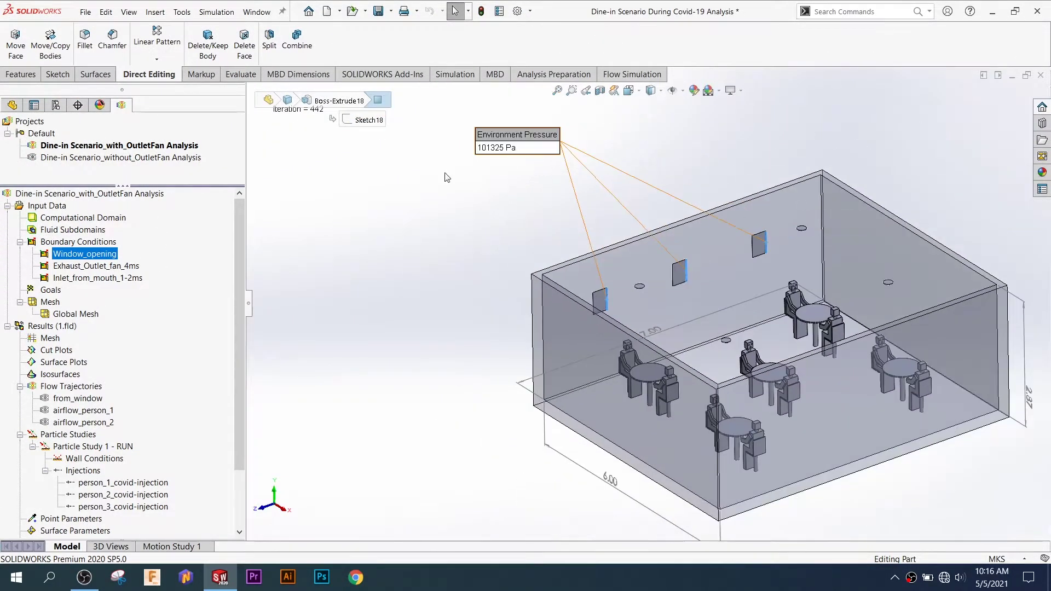
pyautogui.click(138, 267)
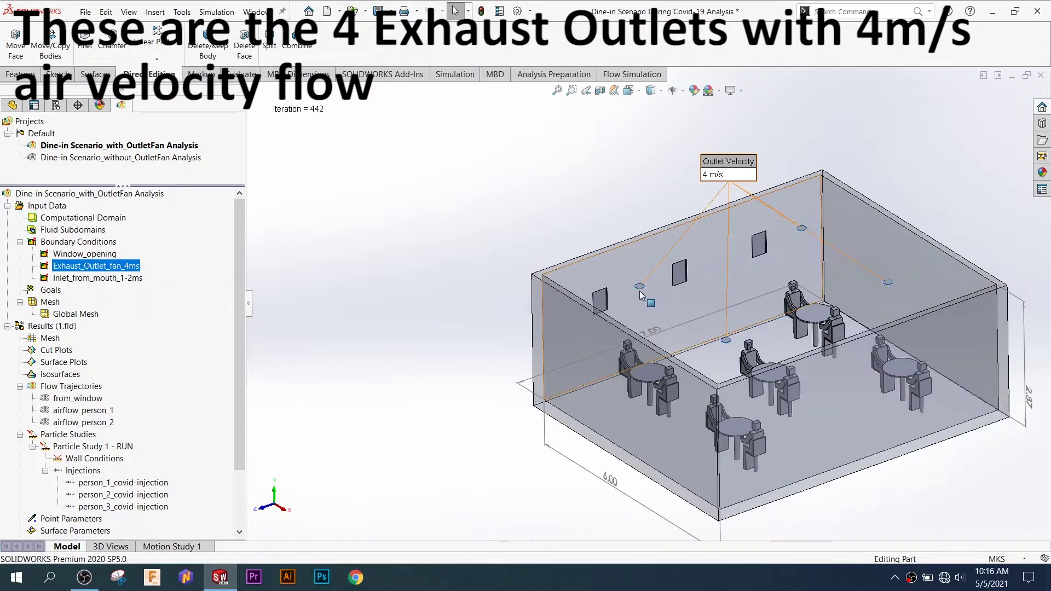
pyautogui.scroll(-5, 649, 291)
pyautogui.scroll(3, 878, 297)
pyautogui.scroll(2, 815, 376)
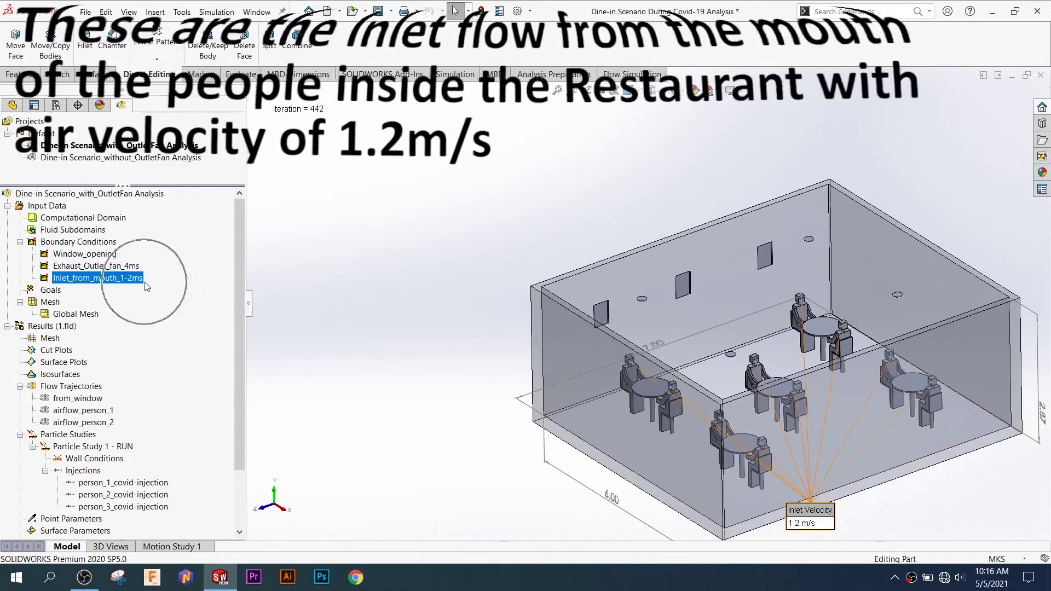
# Review the 1.2 m/s mouth inlet callout on a mouth face, then deselect all conditions
pyautogui.moveTo(788, 478); pyautogui.dragTo(587, 144)
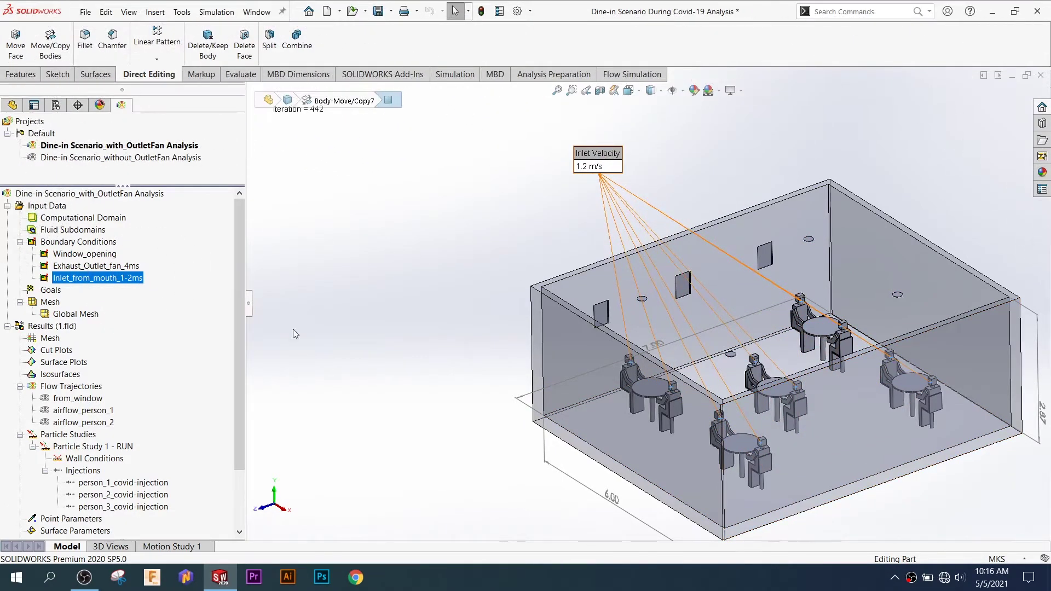
pyautogui.scroll(-3, 635, 359)
pyautogui.scroll(-3, 638, 367)
pyautogui.scroll(-3, 631, 321)
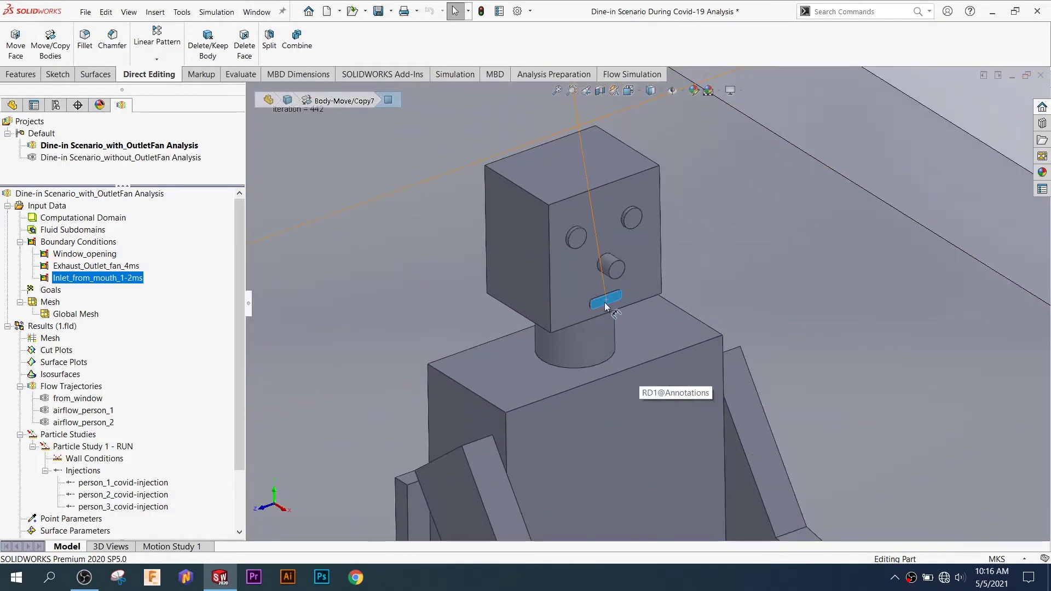
pyautogui.scroll(5, 605, 303)
pyautogui.scroll(3, 607, 304)
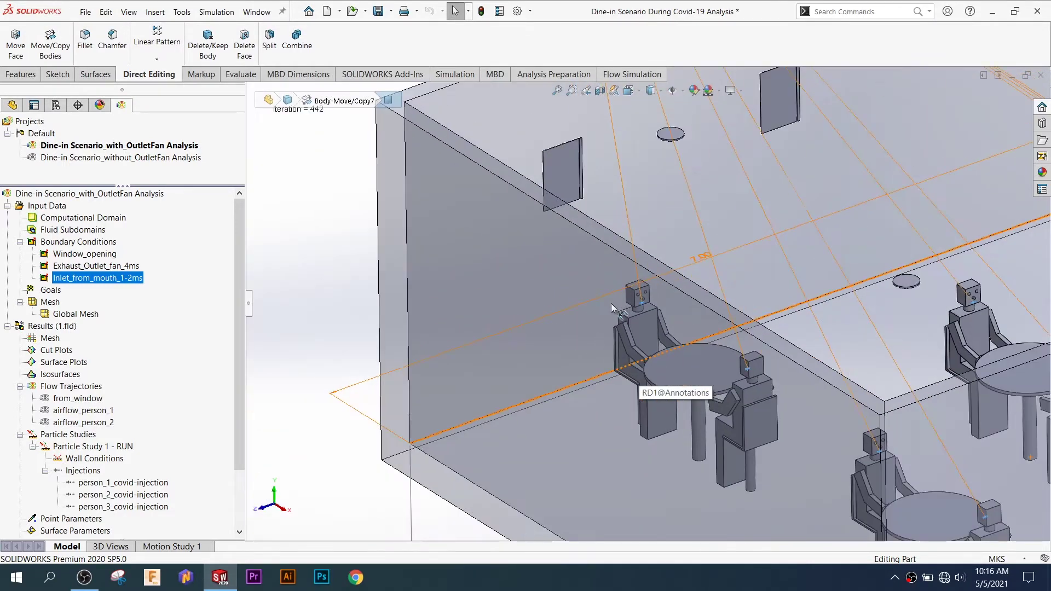
pyautogui.scroll(2, 611, 304)
pyautogui.scroll(2, 611, 305)
pyautogui.scroll(2, 610, 303)
pyautogui.scroll(2, 611, 303)
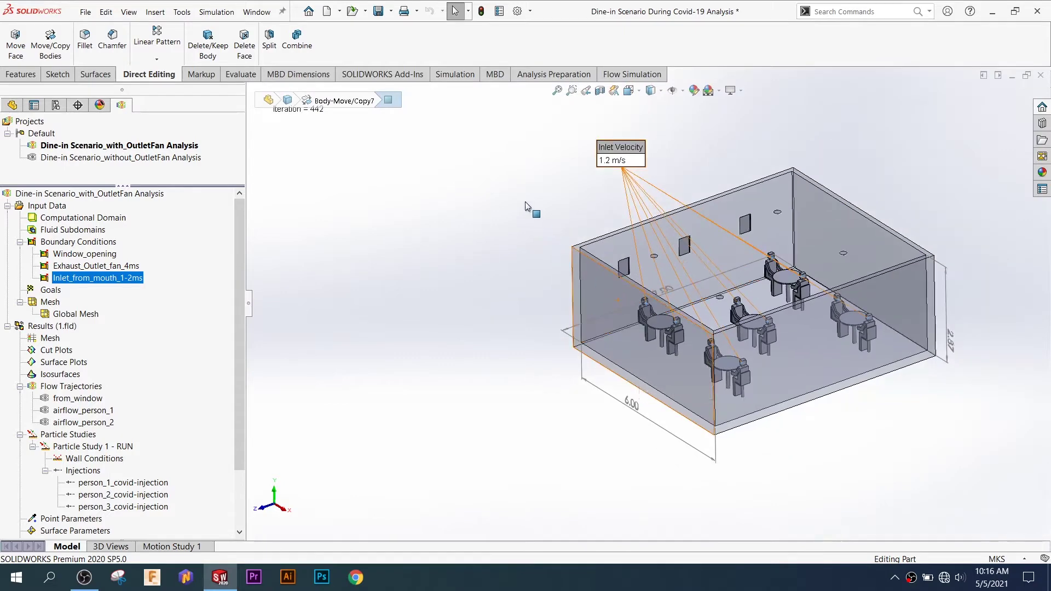
pyautogui.scroll(1, 471, 212)
pyautogui.click(317, 335)
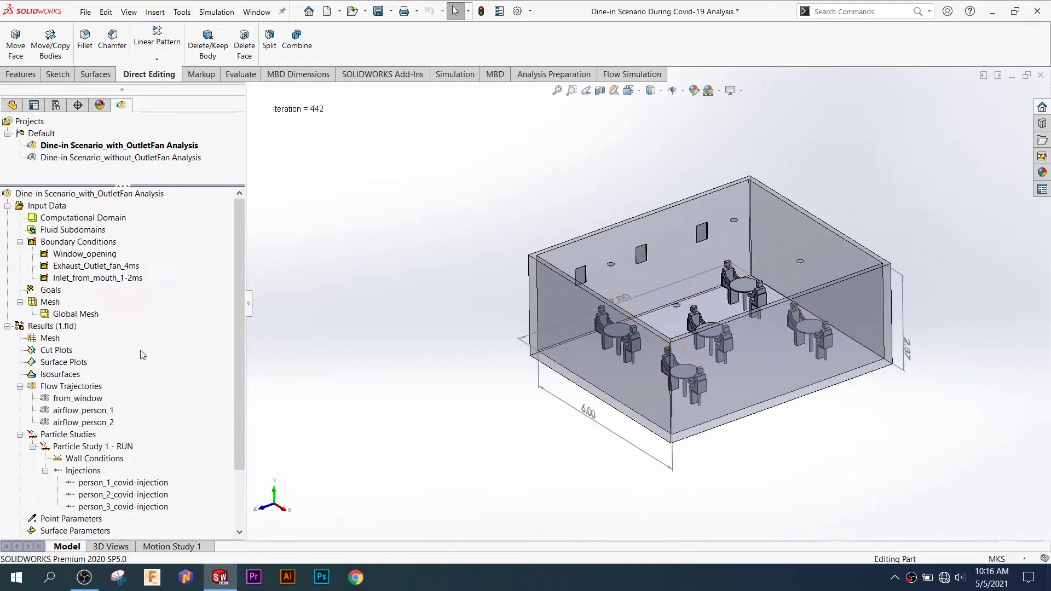
# Play the from_window particle trajectory animation
pyautogui.click(101, 404)
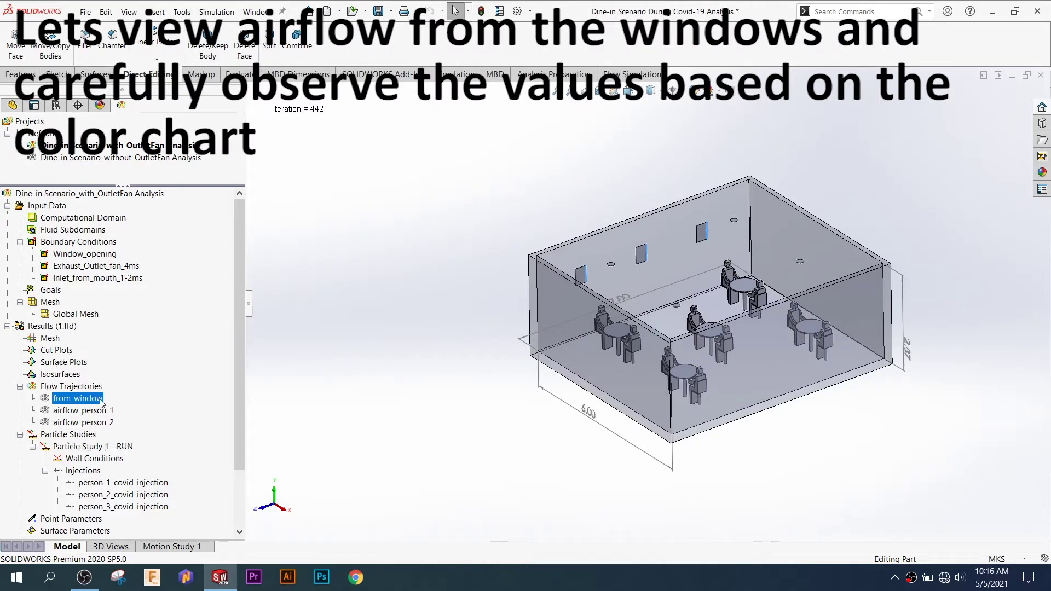
pyautogui.rightClick(101, 404)
pyautogui.click(145, 289)
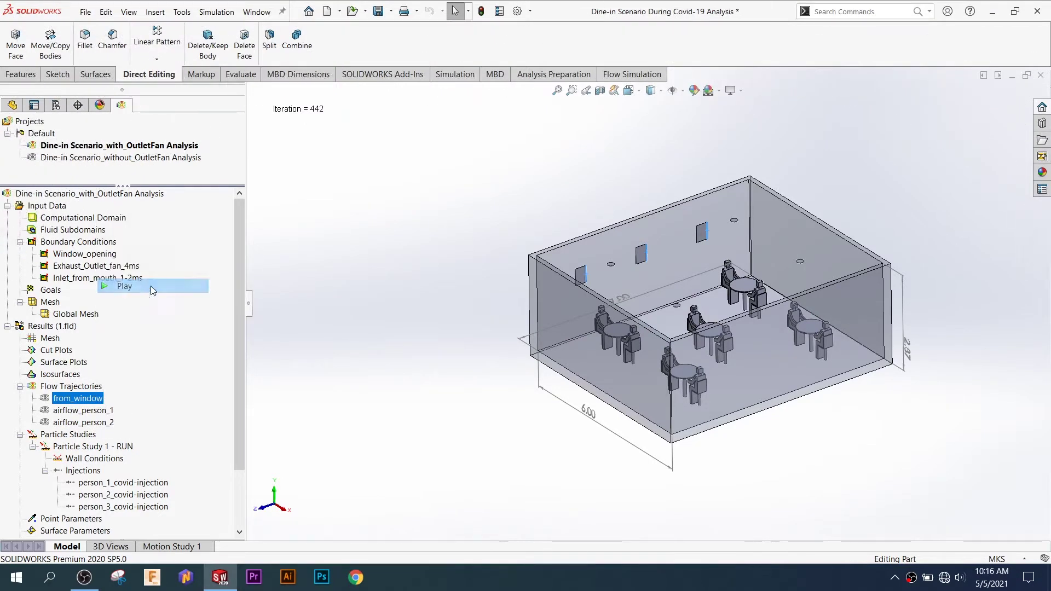
pyautogui.scroll(-3, 550, 317)
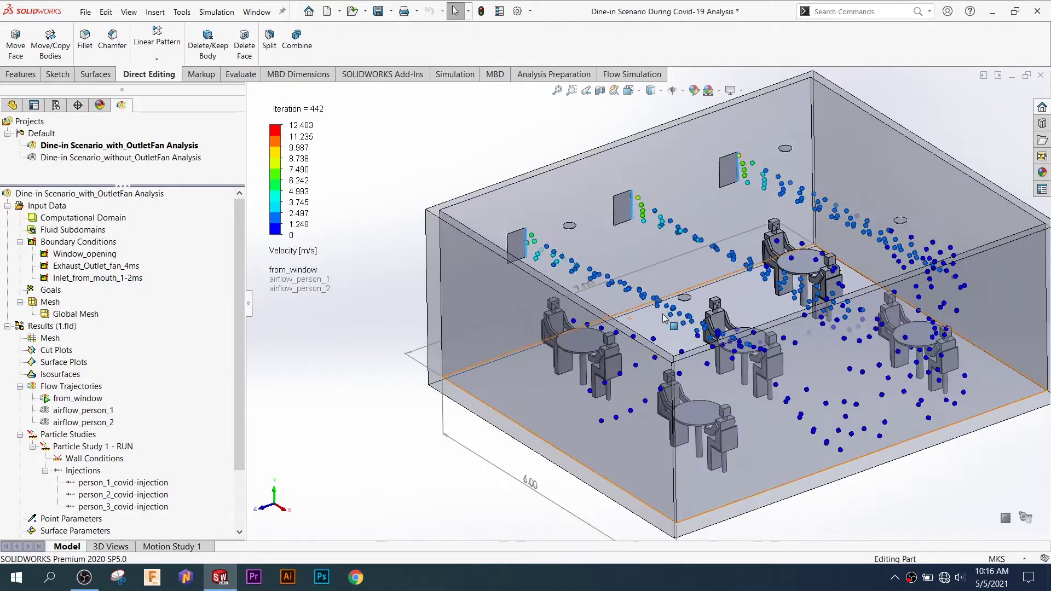
# Rescale the velocity legend to the results range, 0.136–9.548 m/s
pyautogui.click(295, 164)
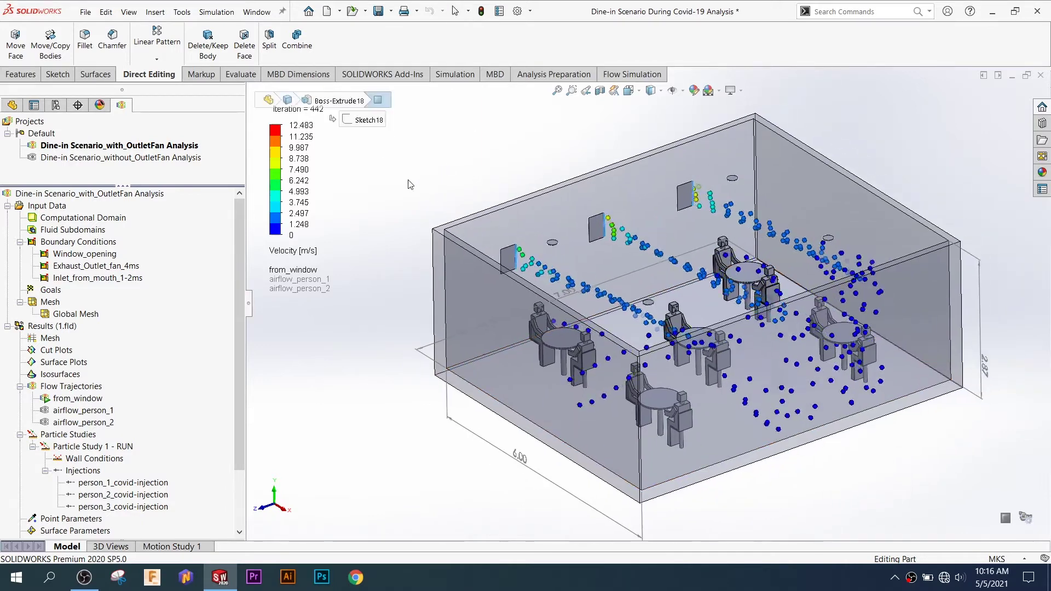
pyautogui.rightClick(274, 195)
pyautogui.click(288, 202)
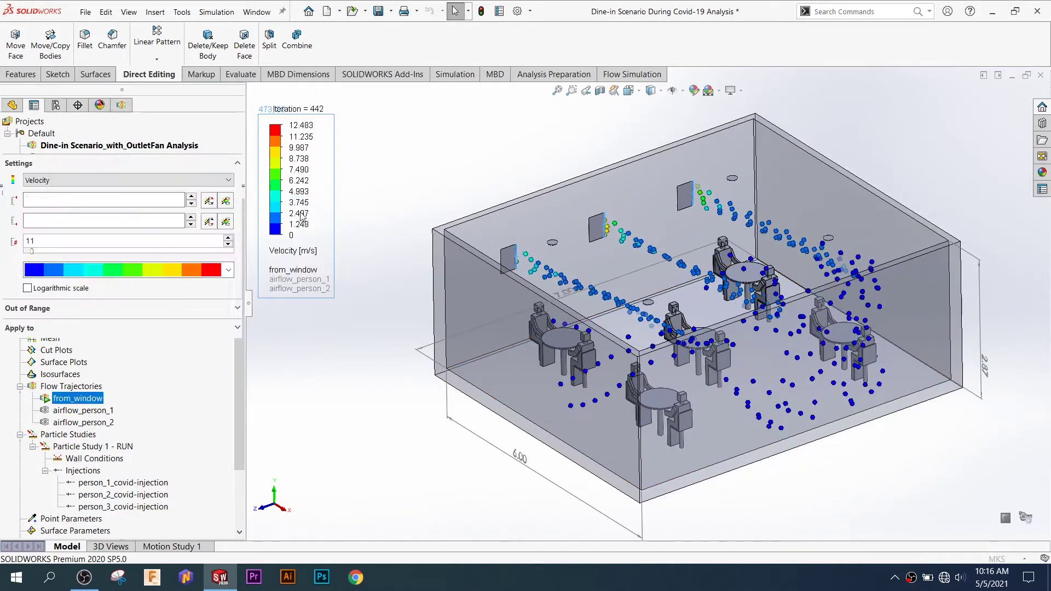
pyautogui.click(226, 200)
pyautogui.click(225, 221)
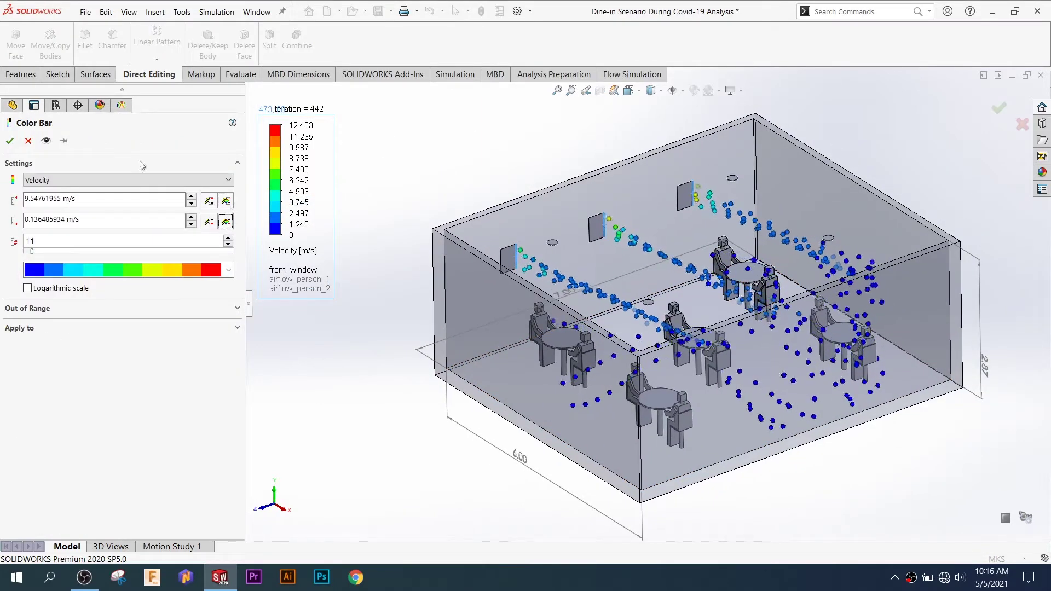
pyautogui.click(8, 141)
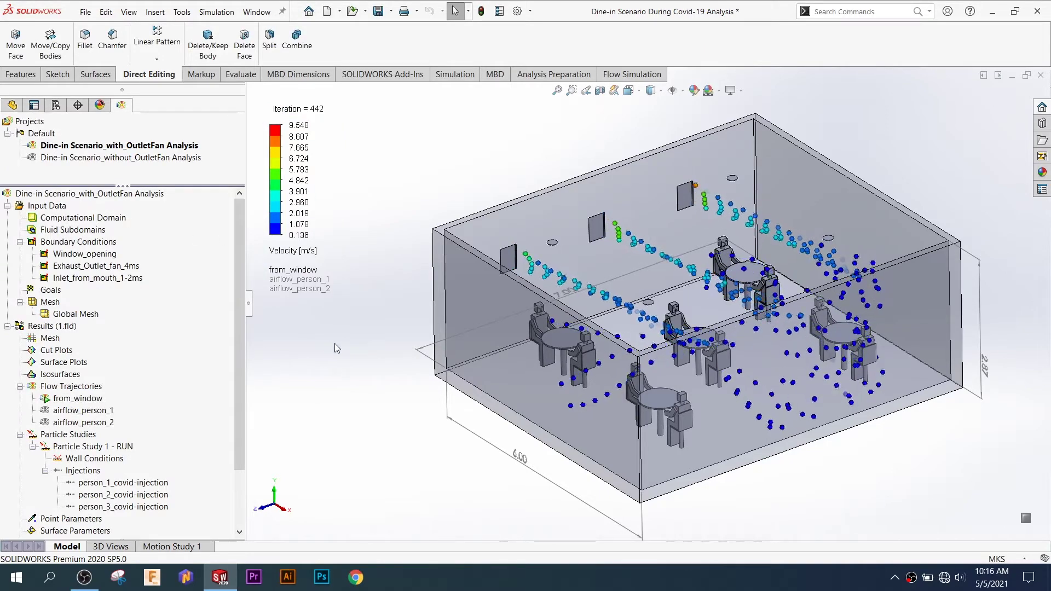
# Orbit to compare the window airflow, then clear and hide the from_window trajectories
pyautogui.moveTo(475, 342); pyautogui.dragTo(413, 371, button='middle')
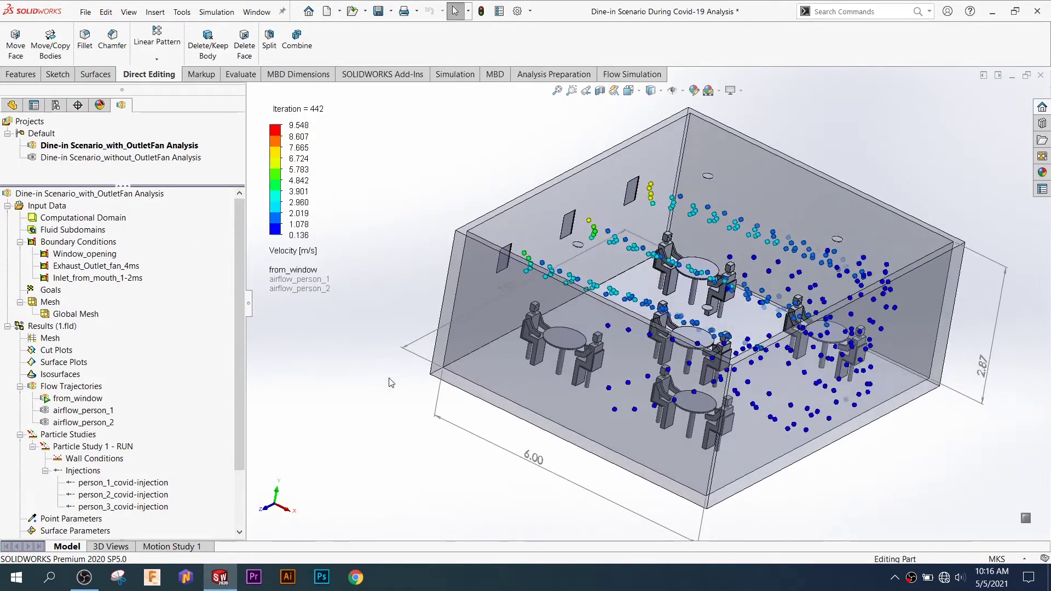
pyautogui.moveTo(413, 370)
pyautogui.mouseDown(button='middle')
pyautogui.moveTo(372, 370)
pyautogui.moveTo(355, 395)
pyautogui.mouseUp(button='middle')
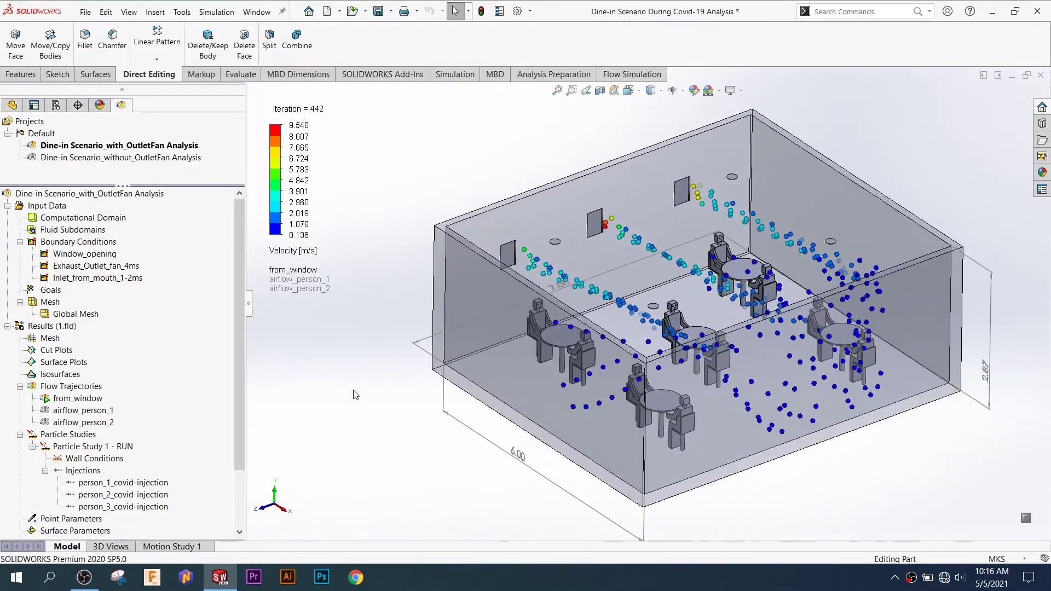
pyautogui.moveTo(354, 385); pyautogui.dragTo(349, 375, button='middle')
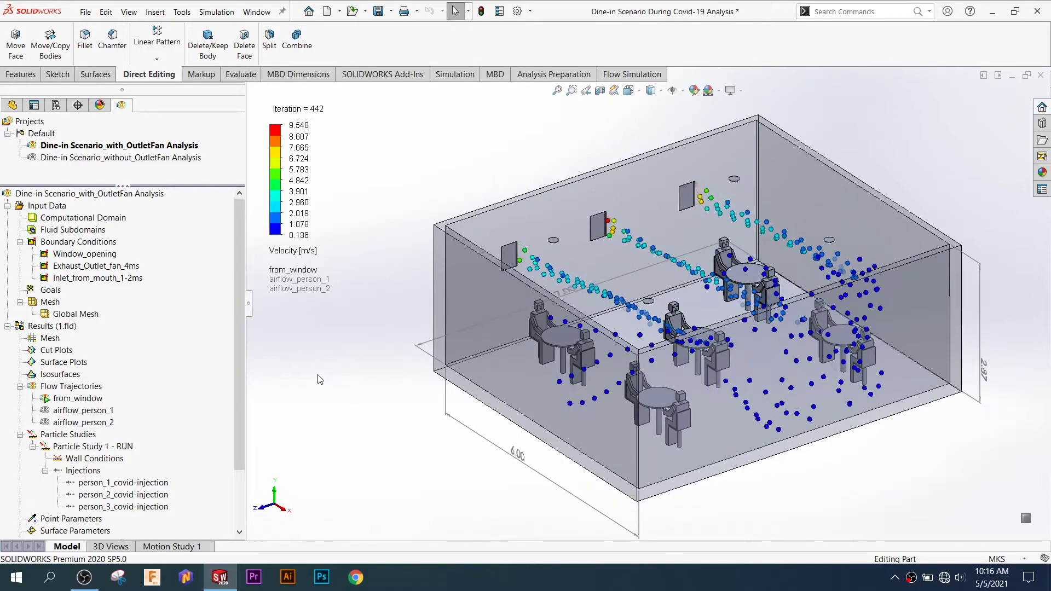
pyautogui.scroll(-3, 616, 304)
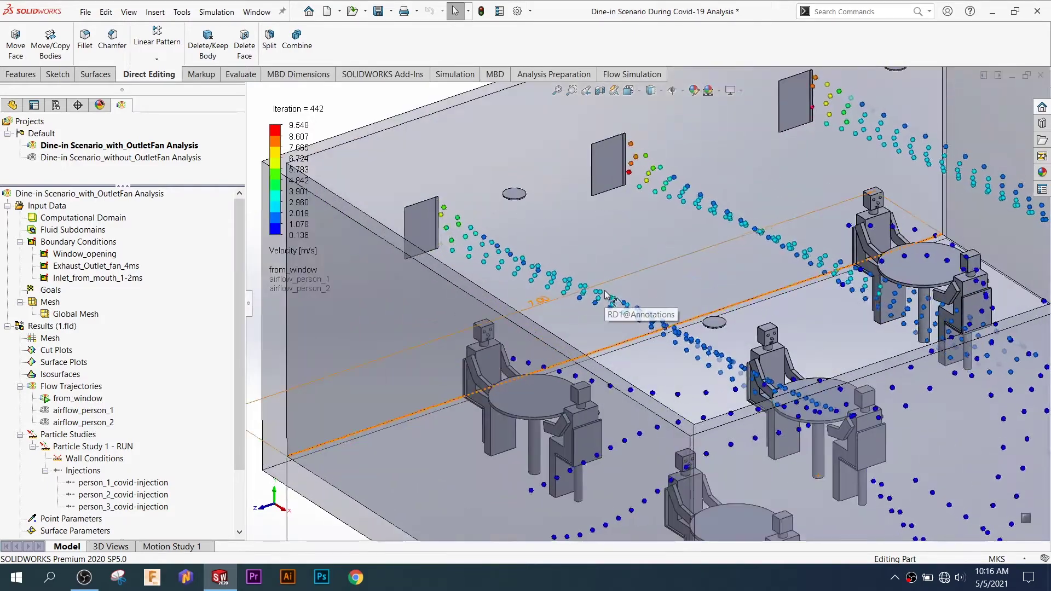
pyautogui.scroll(2, 616, 304)
pyautogui.scroll(2, 616, 303)
pyautogui.rightClick(94, 398)
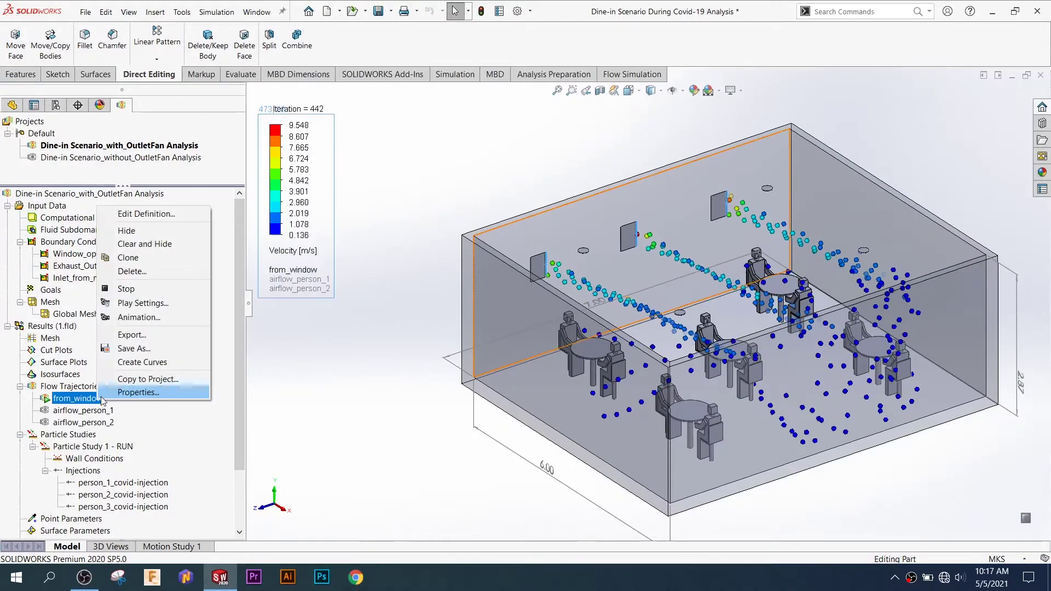
pyautogui.click(144, 244)
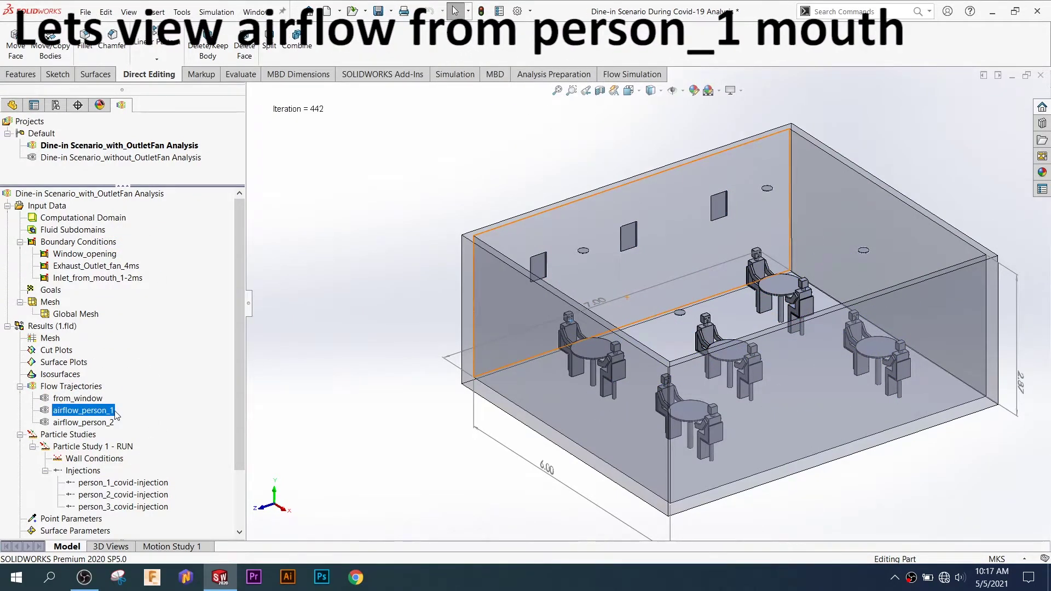
# Play airflow_person_1 trajectories with the velocity legend rescaled to 0.202–1.330 m/s
pyautogui.scroll(-4, 569, 328)
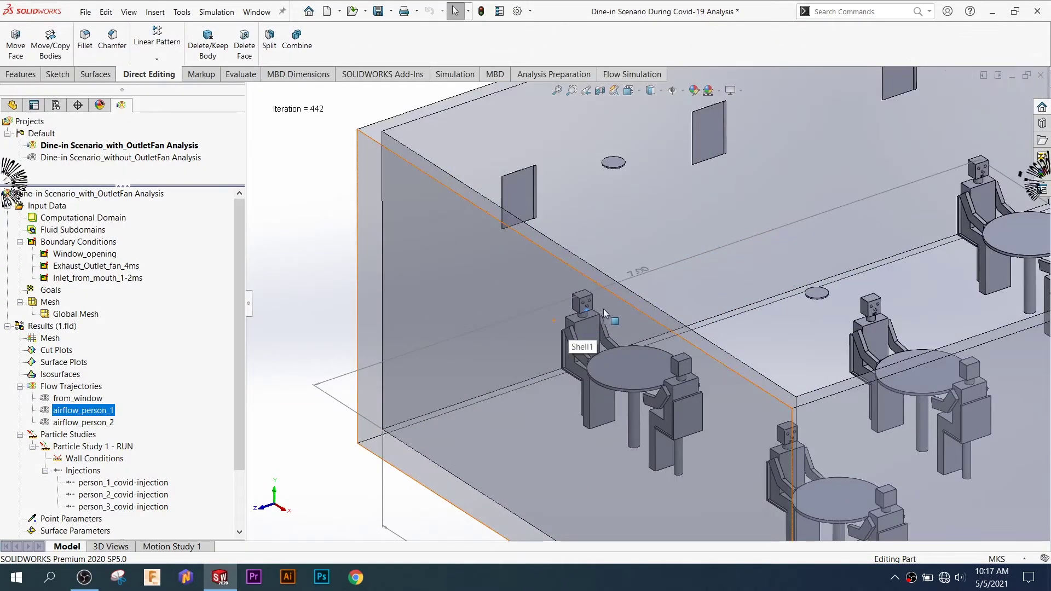
pyautogui.rightClick(109, 414)
pyautogui.click(158, 301)
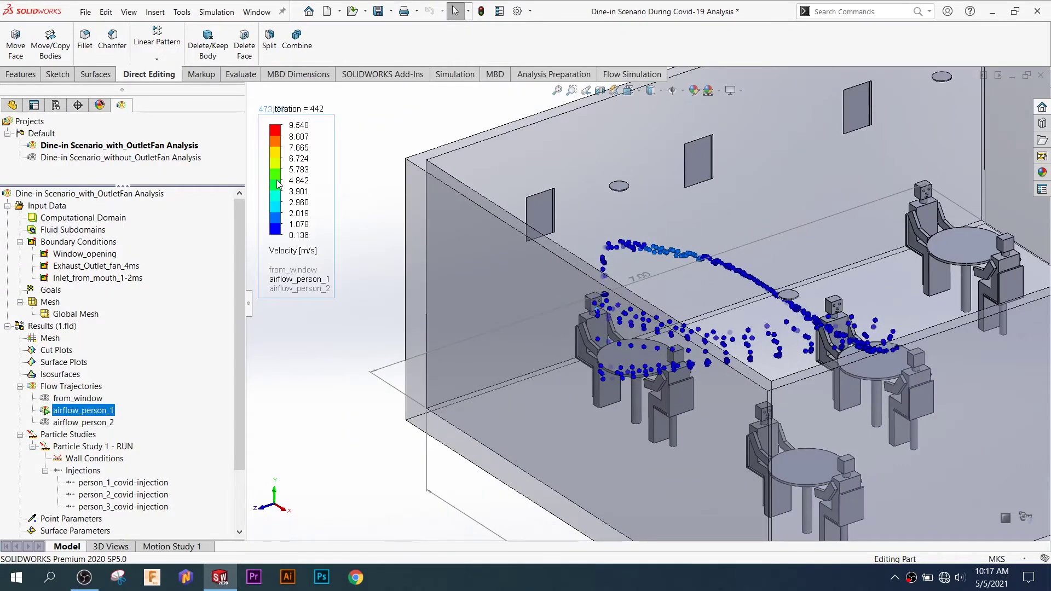
pyautogui.doubleClick(280, 200)
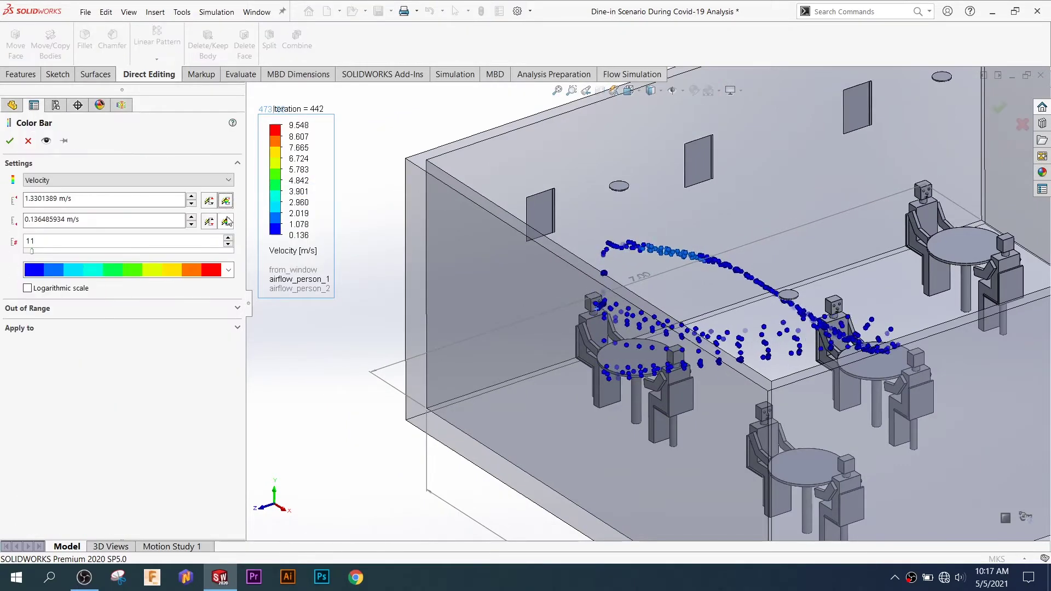
pyautogui.press('Return')
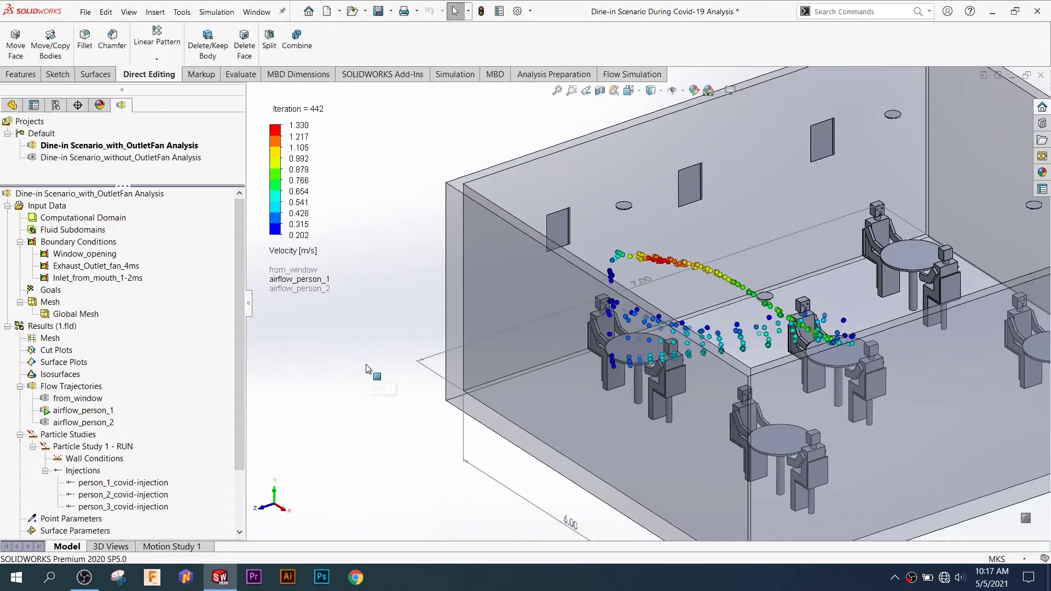
# Orbit to see person 1's flow path across the room, then clear and hide it
pyautogui.scroll(-5, 675, 370)
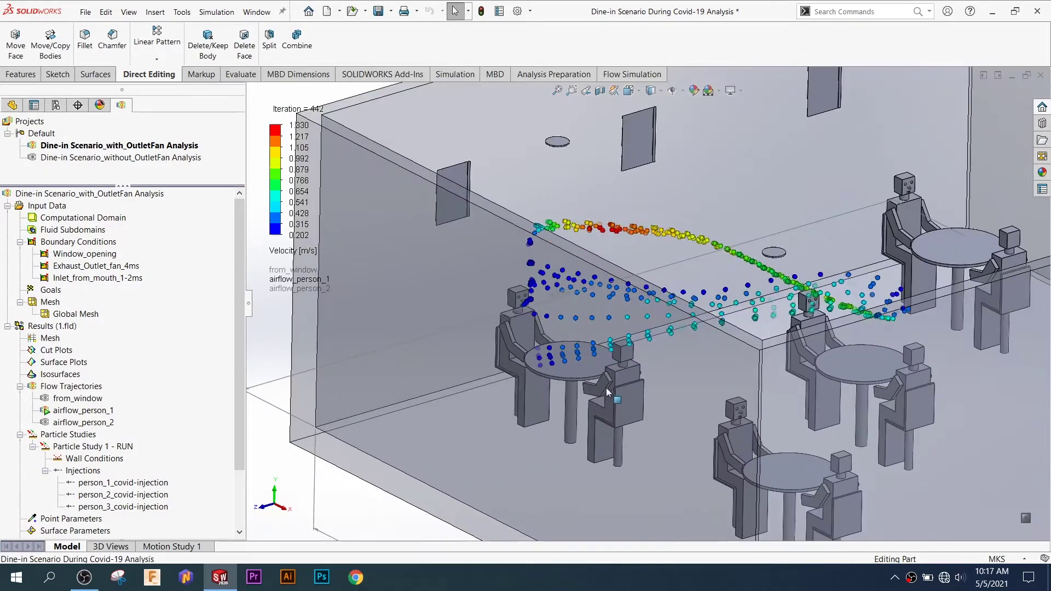
pyautogui.scroll(3, 601, 393)
pyautogui.moveTo(617, 384); pyautogui.dragTo(546, 394, button='middle')
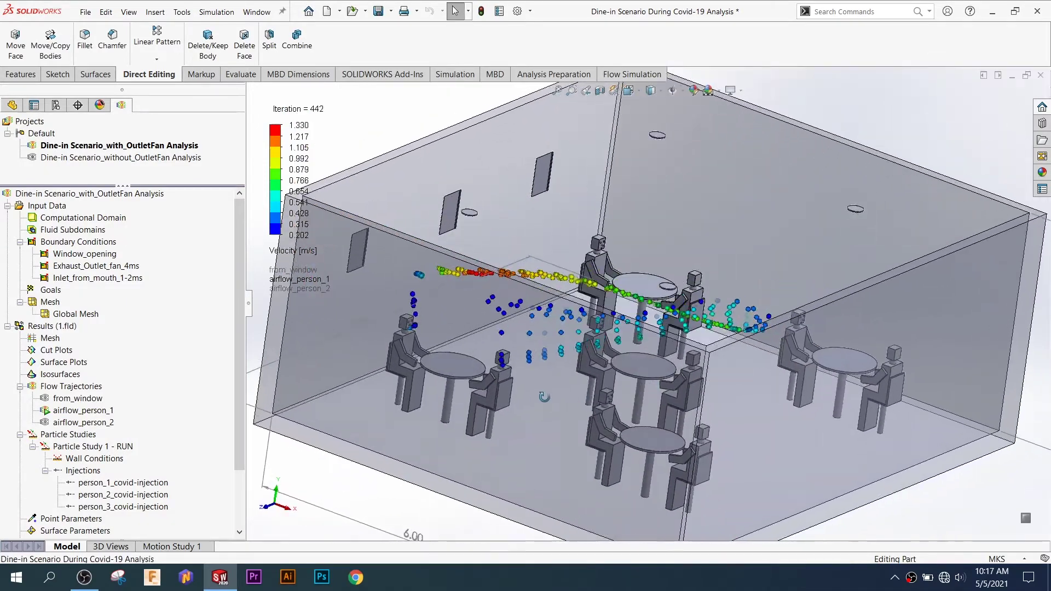
pyautogui.scroll(3, 525, 405)
pyautogui.moveTo(513, 414)
pyautogui.mouseDown(button='middle')
pyautogui.moveTo(383, 429)
pyautogui.moveTo(390, 425)
pyautogui.mouseUp(button='middle')
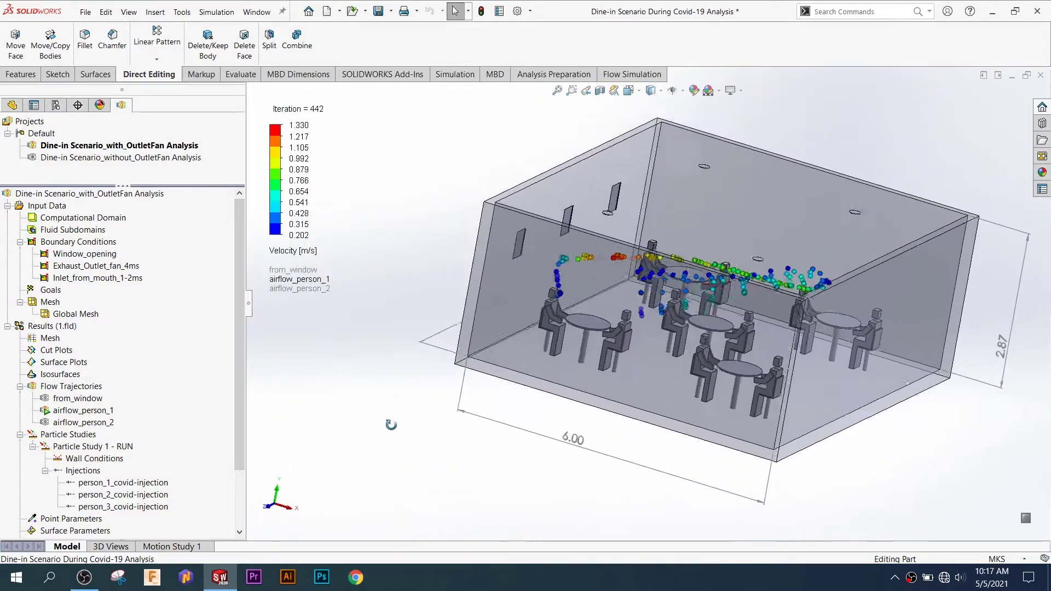
pyautogui.moveTo(391, 425)
pyautogui.mouseDown(button='middle')
pyautogui.moveTo(380, 449)
pyautogui.moveTo(397, 425)
pyautogui.mouseUp(button='middle')
pyautogui.rightClick(107, 411)
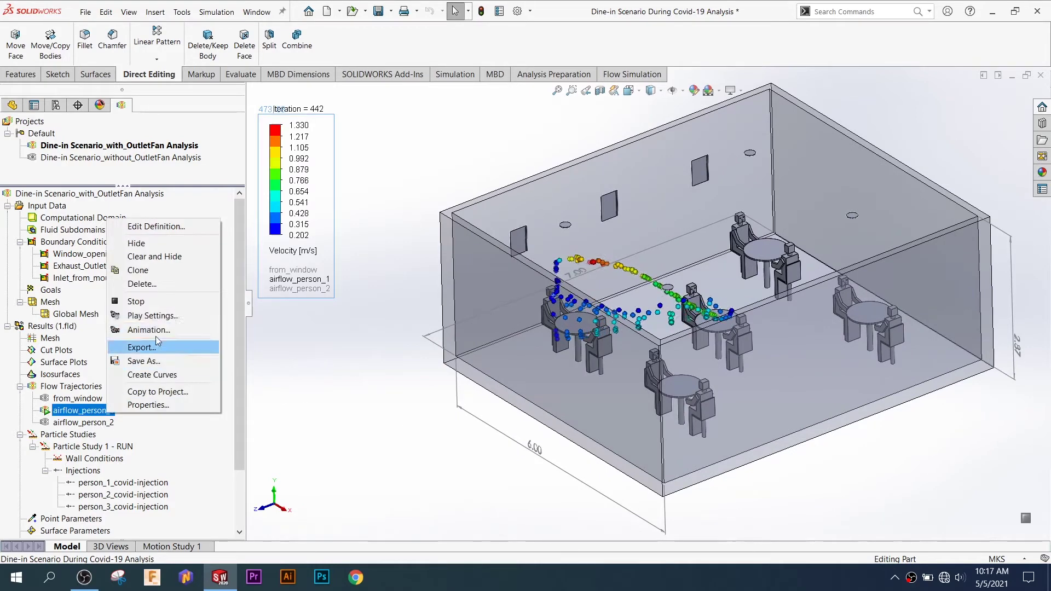
pyautogui.click(137, 256)
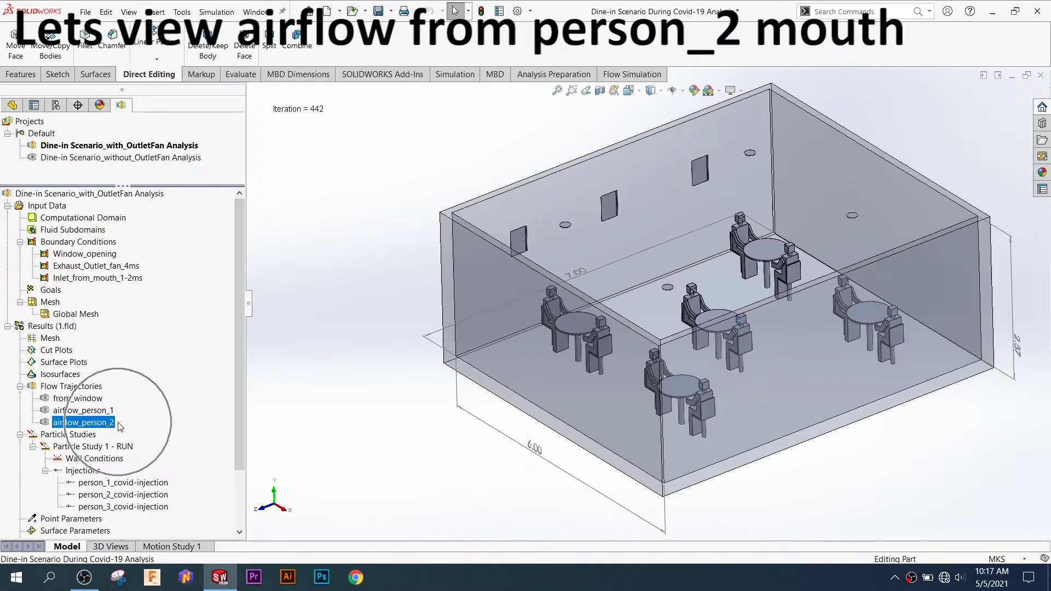
# Play airflow_person_2 trajectories with the velocity legend maximum set to 1.656 m/s
pyautogui.scroll(-5, 738, 323)
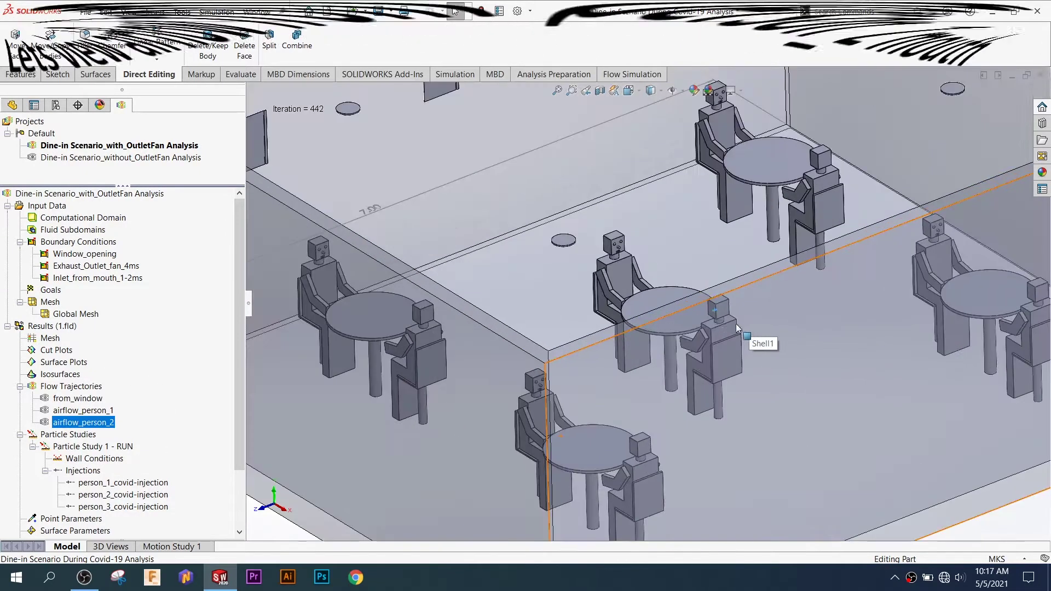
pyautogui.press('f')
pyautogui.rightClick(109, 426)
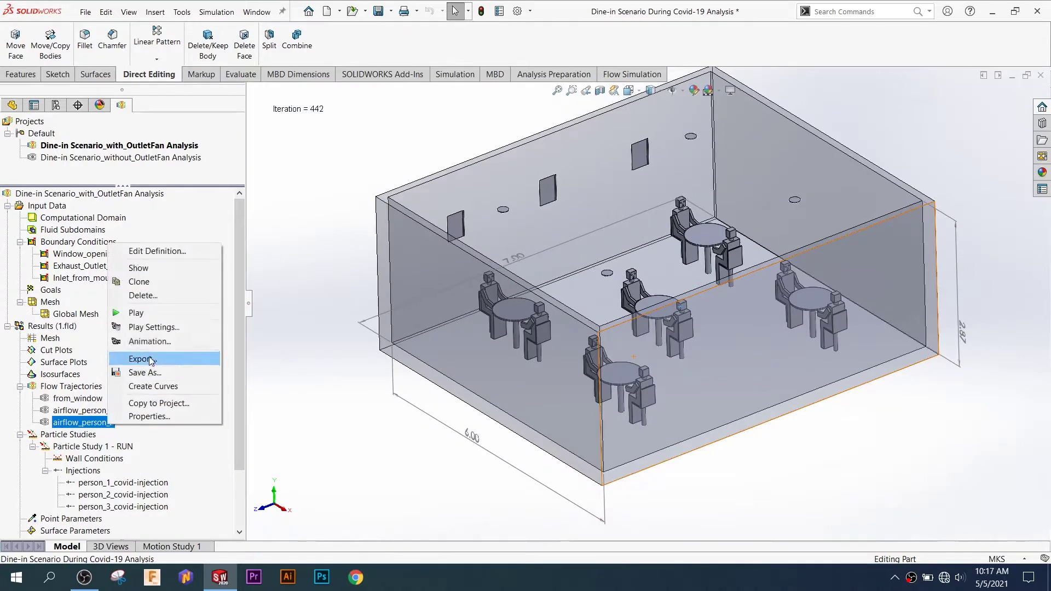
pyautogui.click(154, 322)
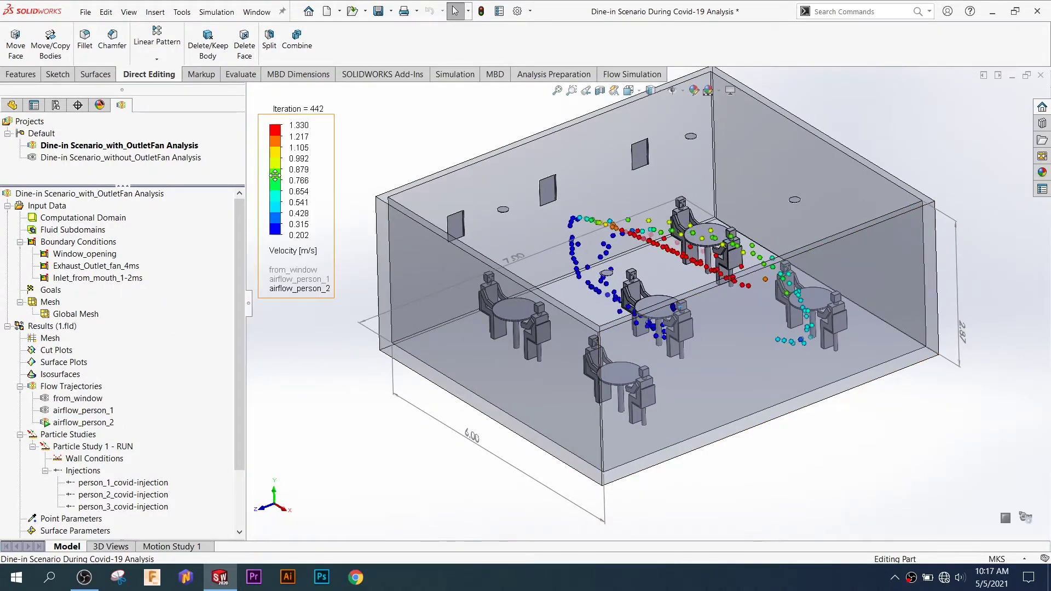
pyautogui.rightClick(279, 180)
pyautogui.click(304, 184)
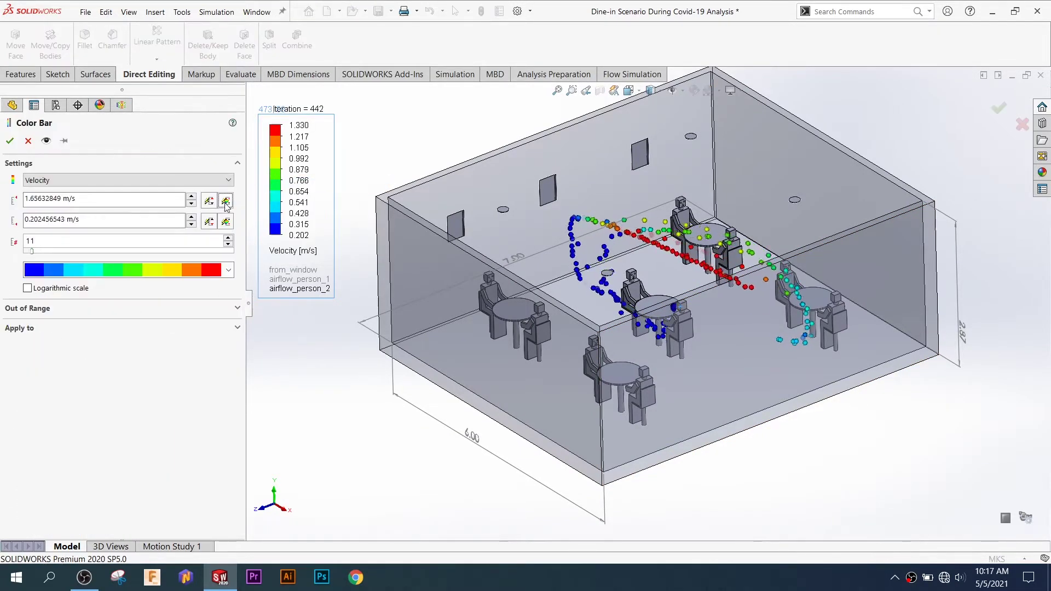
pyautogui.click(10, 140)
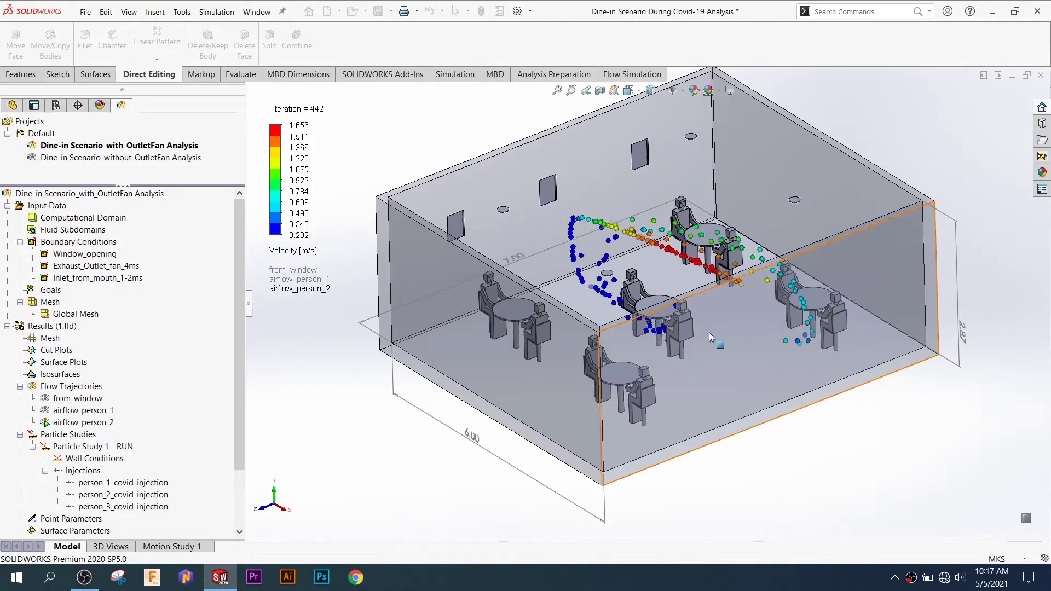
# Orbit and fit the room to inspect person 2's mouth airflow paths
pyautogui.moveTo(644, 372); pyautogui.dragTo(623, 351, button='middle')
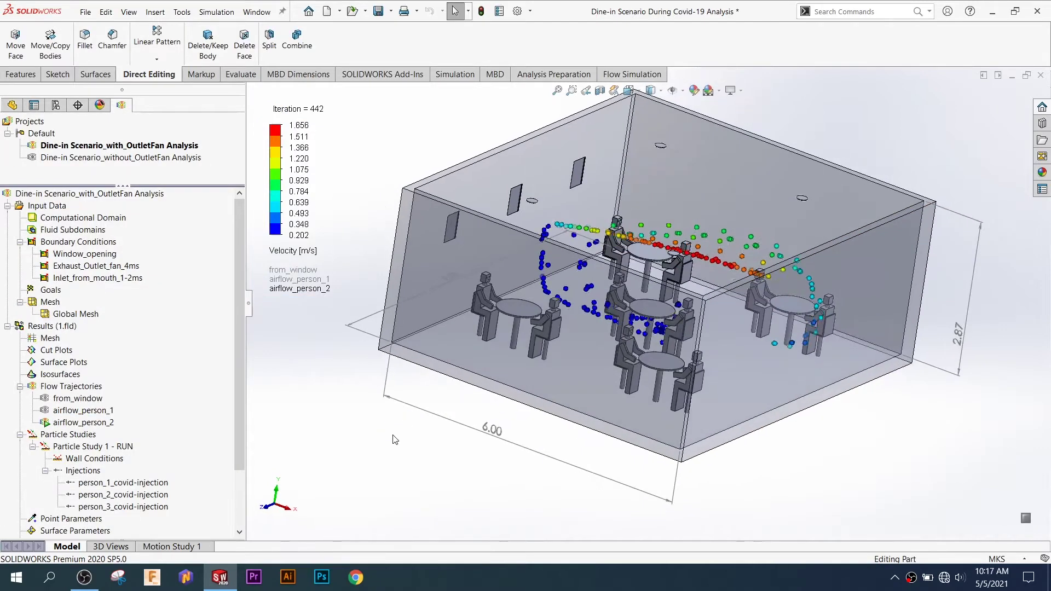
pyautogui.scroll(-5, 626, 356)
pyautogui.scroll(3, 633, 368)
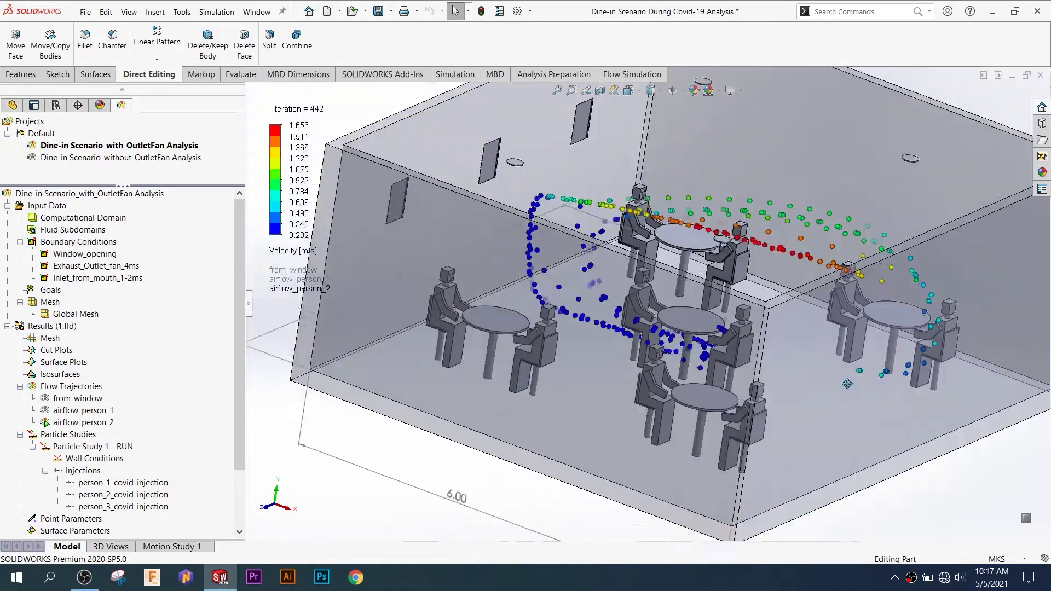
pyautogui.scroll(-3, 846, 393)
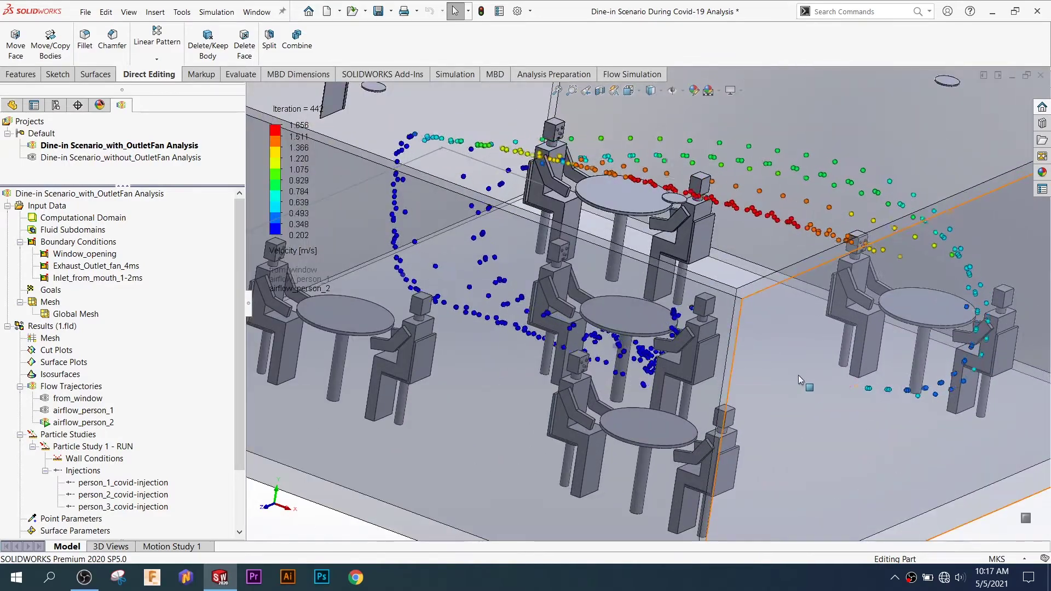
pyautogui.press('f')
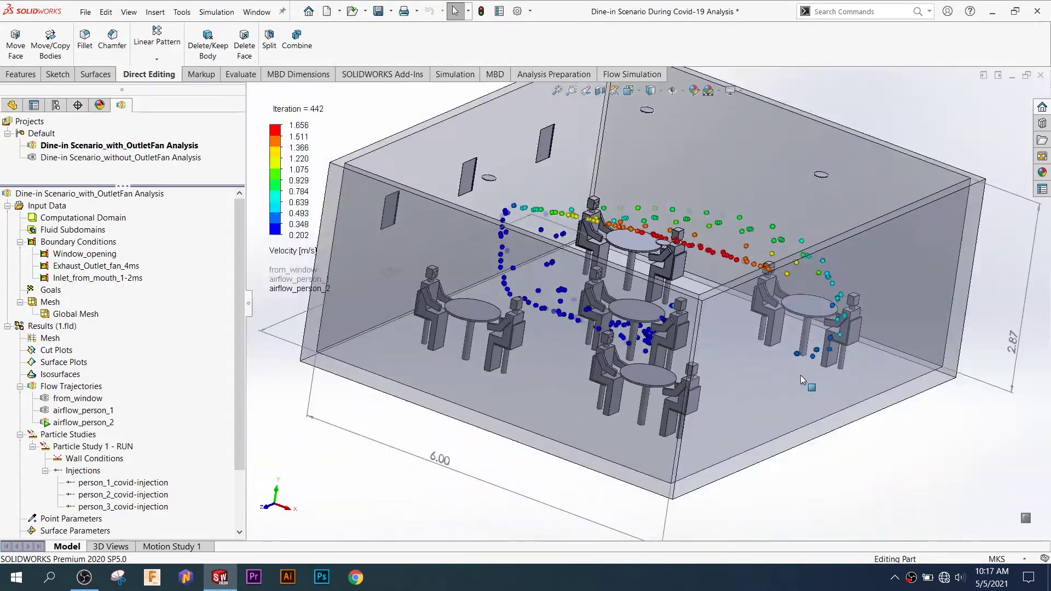
pyautogui.moveTo(784, 380); pyautogui.dragTo(410, 432, button='middle')
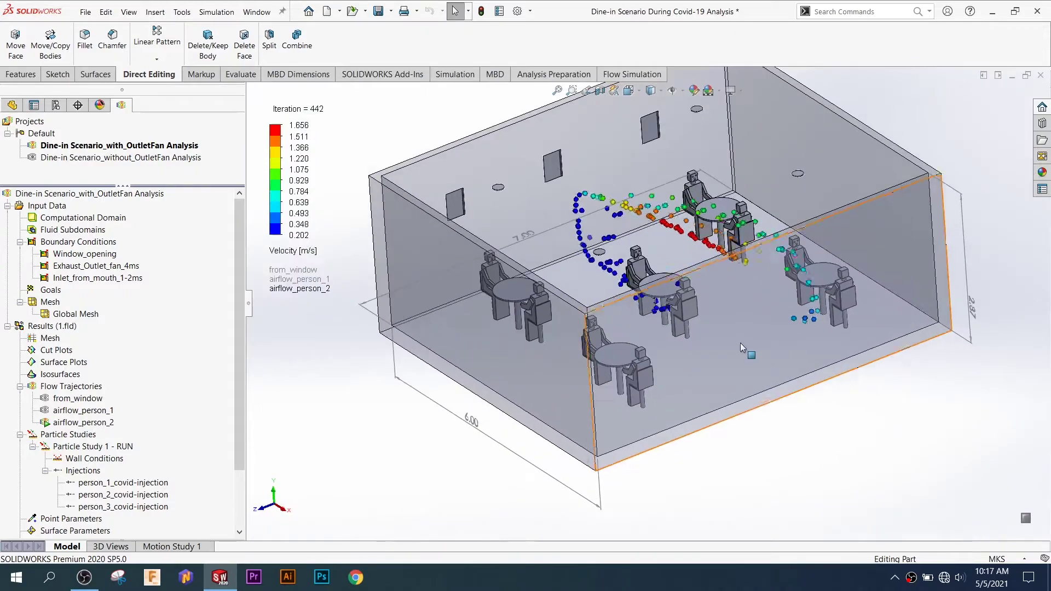
pyautogui.rightClick(109, 422)
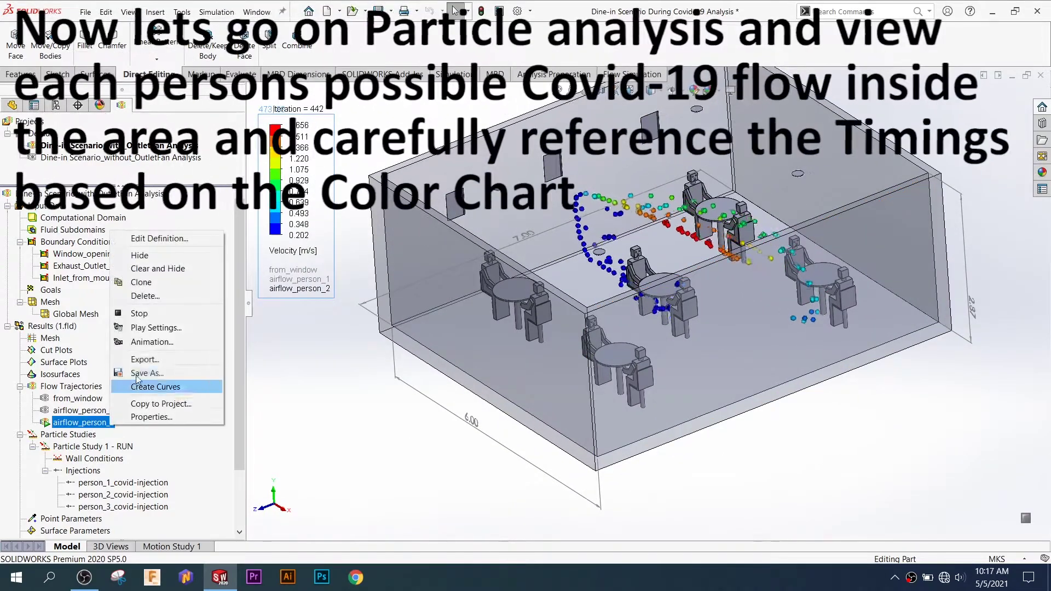
# Clear the airflow_person_2 trajectories from the view
pyautogui.click(168, 269)
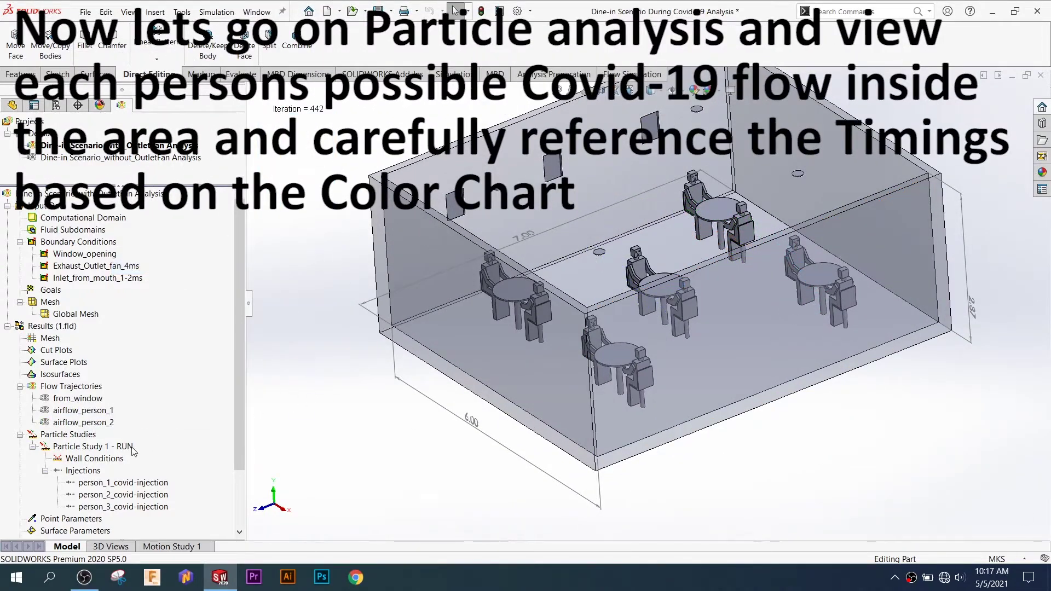
pyautogui.scroll(-2, 257, 451)
pyautogui.scroll(-1, 238, 451)
# Play person_1_covid-injection particle trajectories coloured by trajectory time, 0–3.625 min
pyautogui.click(164, 471)
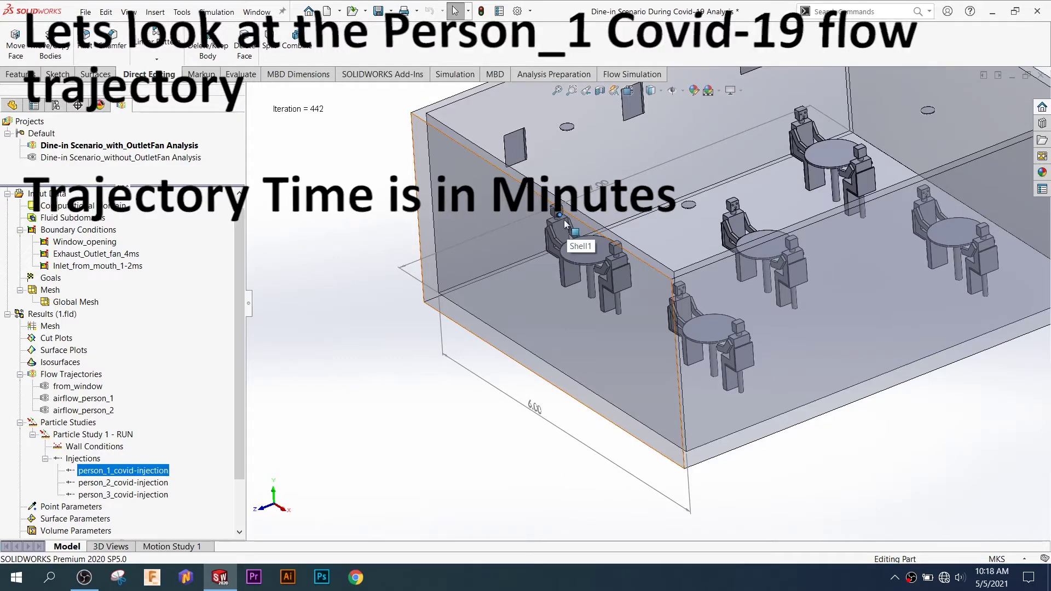
pyautogui.rightClick(162, 472)
pyautogui.click(197, 383)
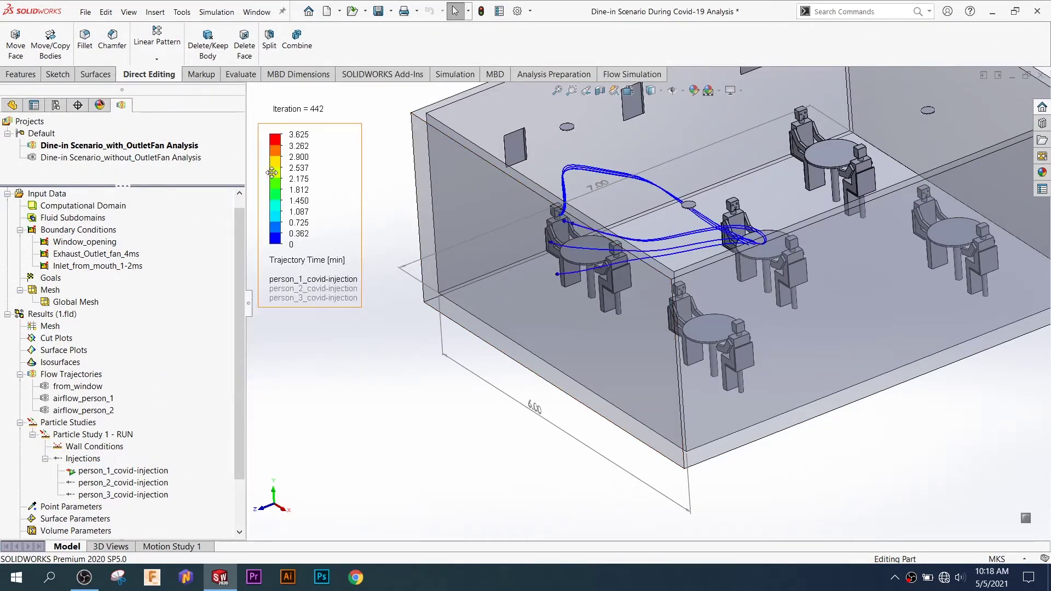
pyautogui.rightClick(279, 176)
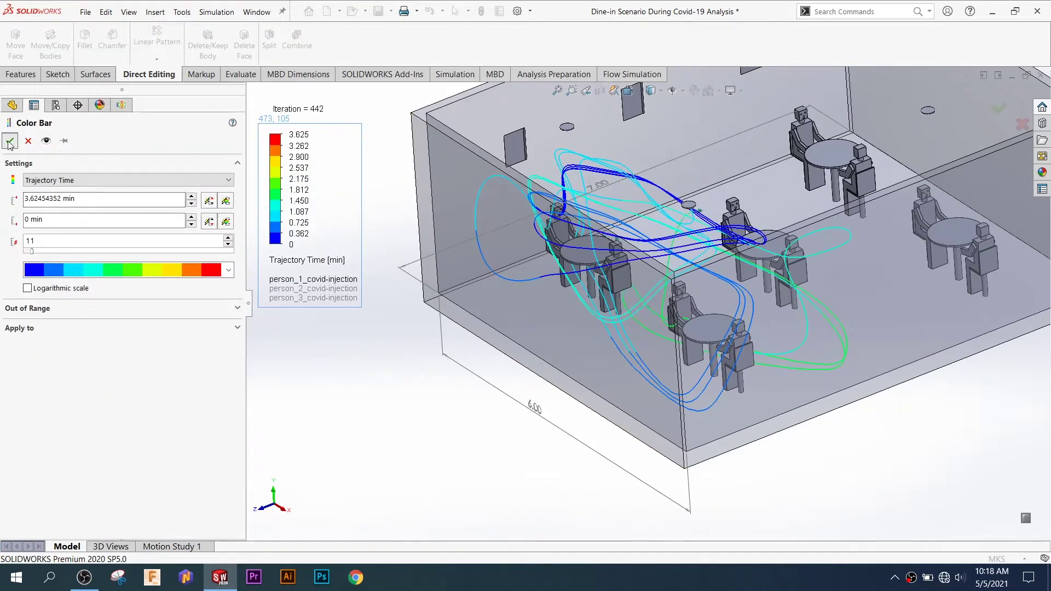
pyautogui.click(10, 142)
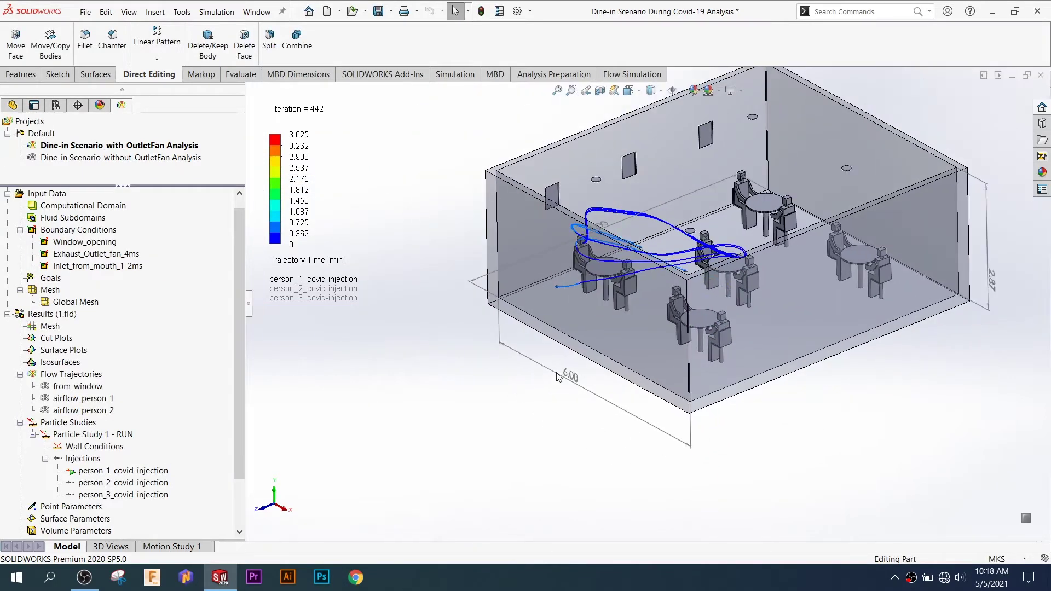
# Pan the room, then clear and redisplay person 1's particle trajectories
pyautogui.keyDown('ctrl'); pyautogui.moveTo(532, 385); pyautogui.dragTo(504, 389, button='middle'); pyautogui.keyUp('ctrl')
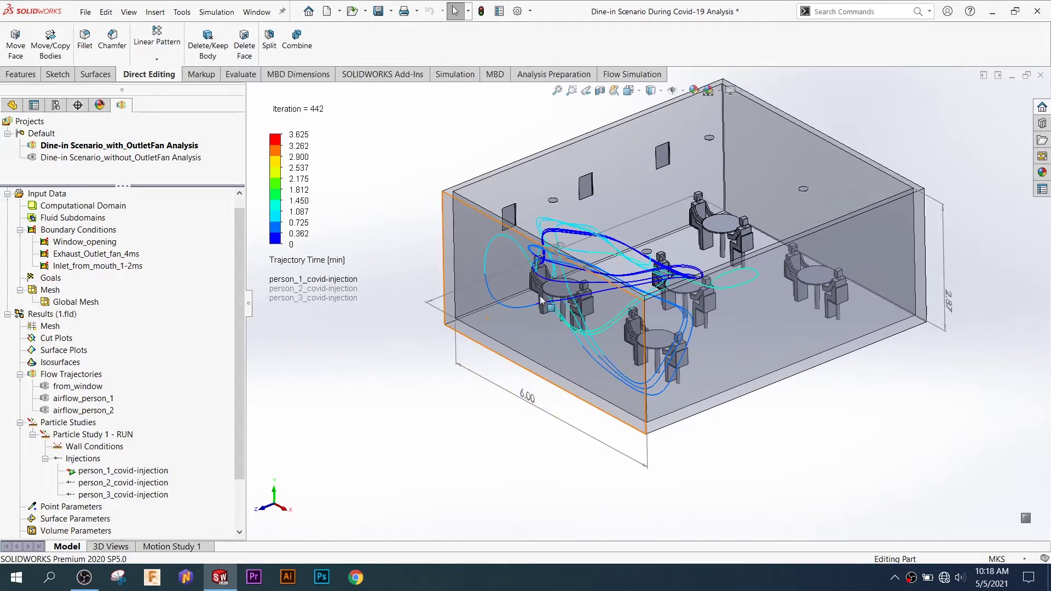
pyautogui.scroll(-3, 567, 294)
pyautogui.scroll(1, 603, 308)
pyautogui.click(580, 316)
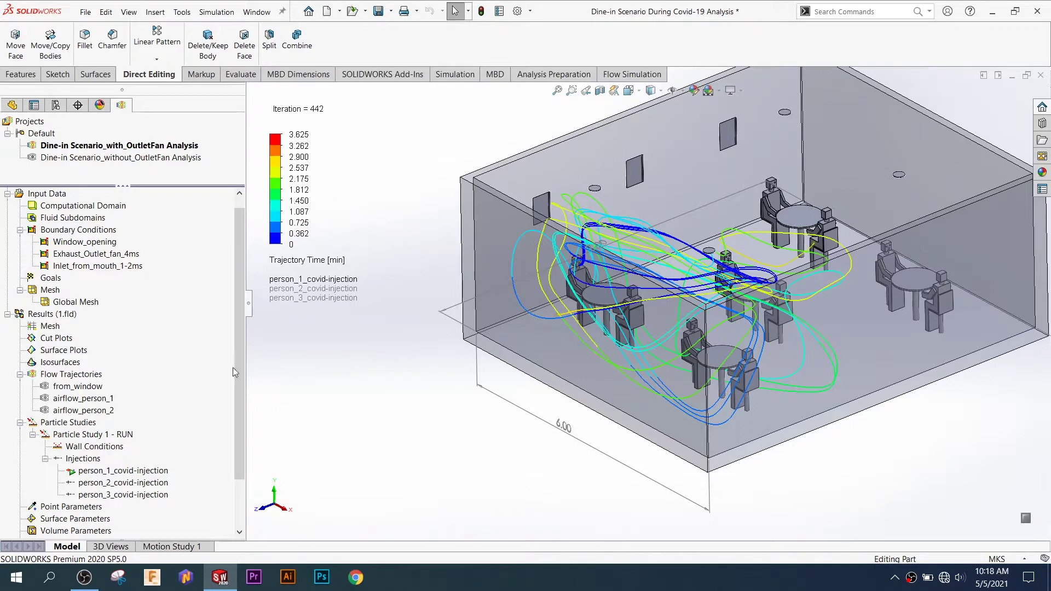
pyautogui.rightClick(134, 471)
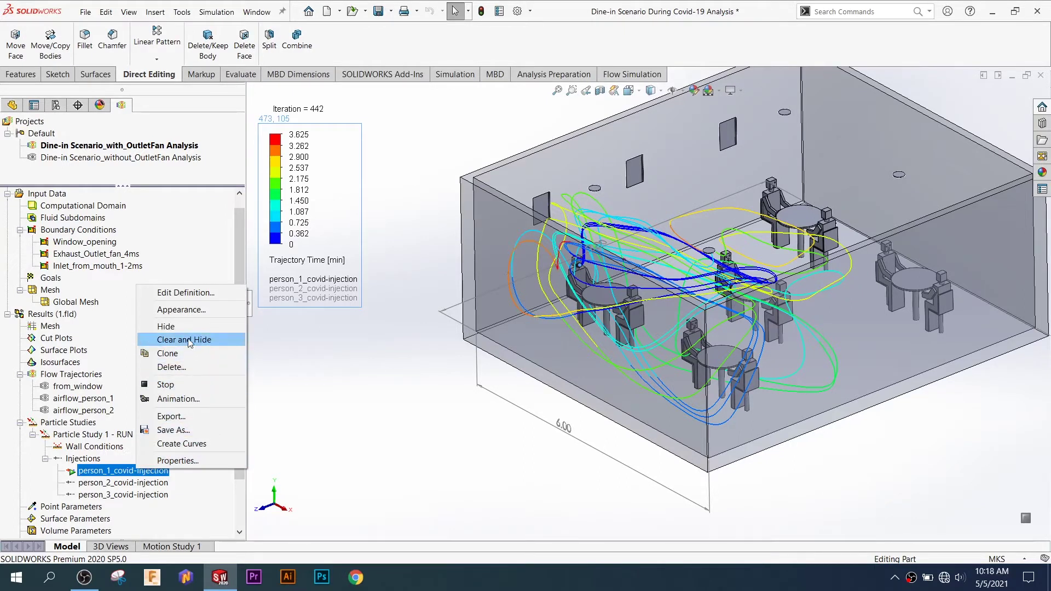
pyautogui.click(189, 340)
pyautogui.rightClick(124, 471)
pyautogui.click(183, 342)
# Orbit, fit the room, reposition the trajectory-time legend, then clear person 1's trajectories
pyautogui.moveTo(411, 410)
pyautogui.mouseDown(button='middle')
pyautogui.moveTo(392, 420)
pyautogui.moveTo(417, 418)
pyautogui.mouseUp(button='middle')
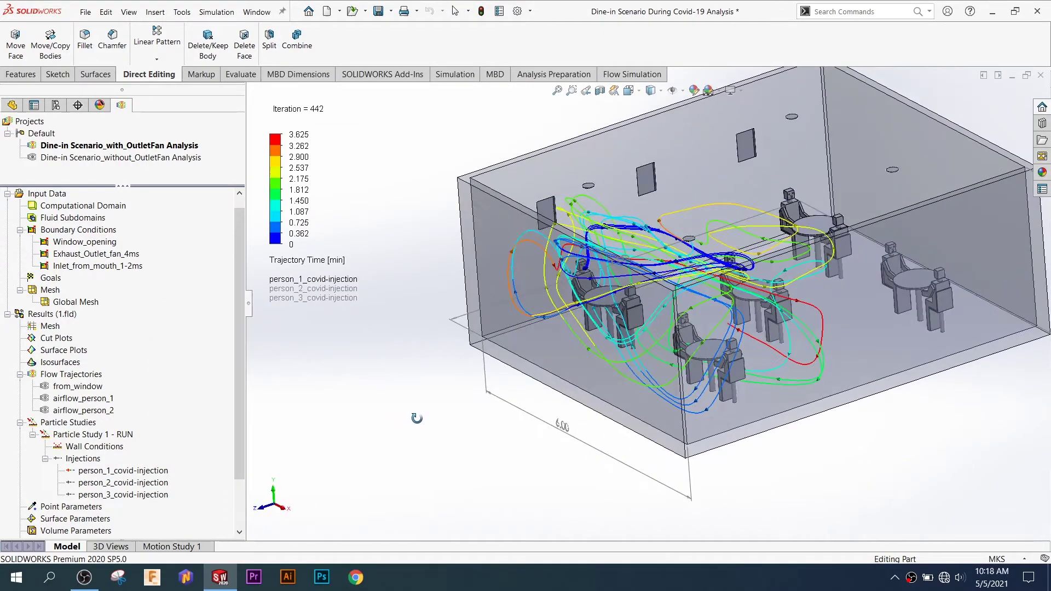
pyautogui.moveTo(620, 350); pyautogui.dragTo(646, 332, button='middle')
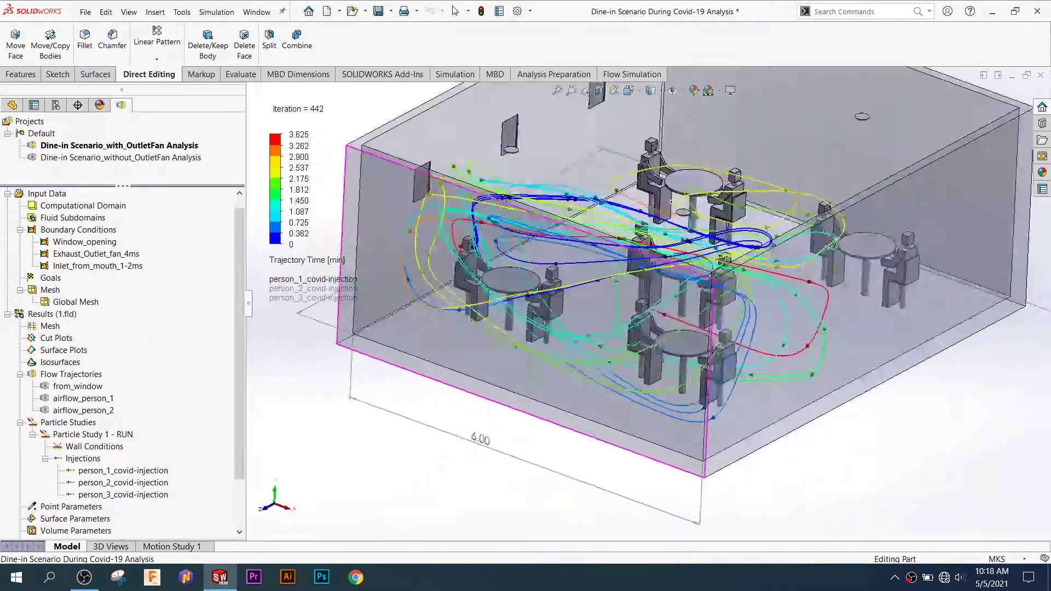
pyautogui.press('f')
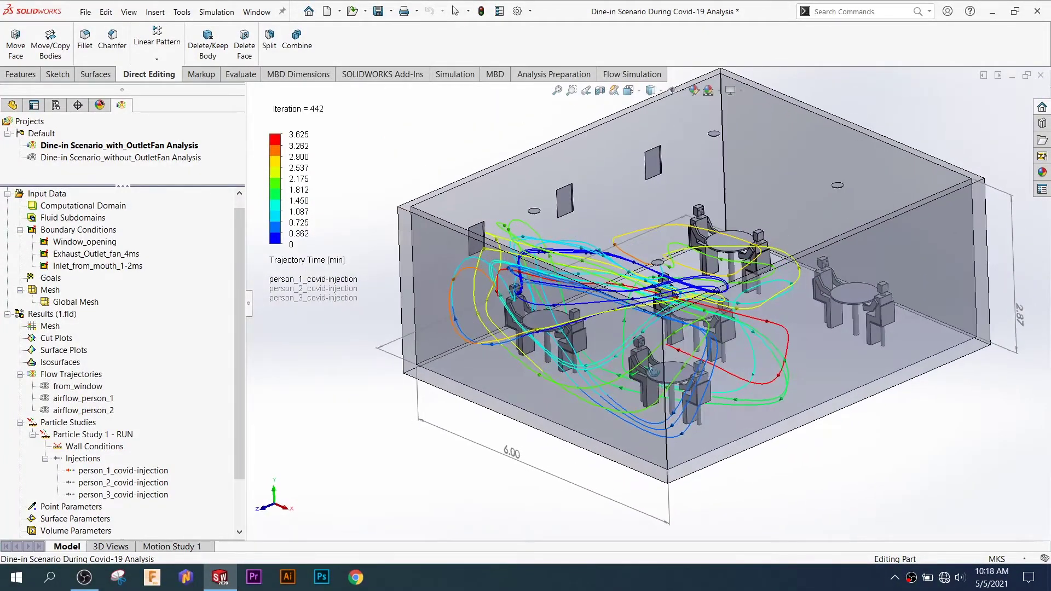
pyautogui.moveTo(699, 383); pyautogui.dragTo(702, 394, button='middle')
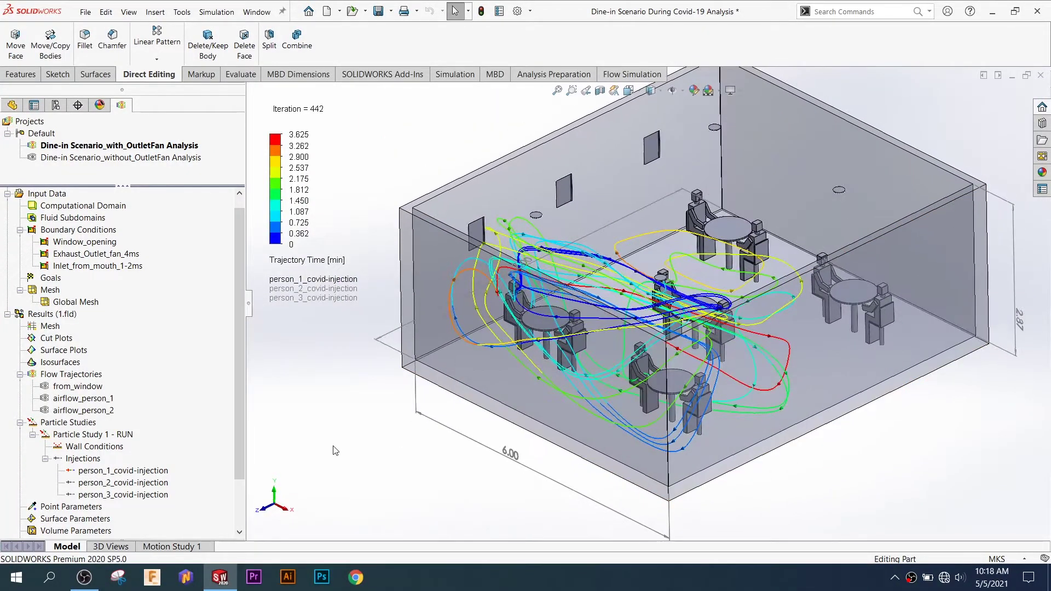
pyautogui.moveTo(359, 283); pyautogui.dragTo(284, 170)
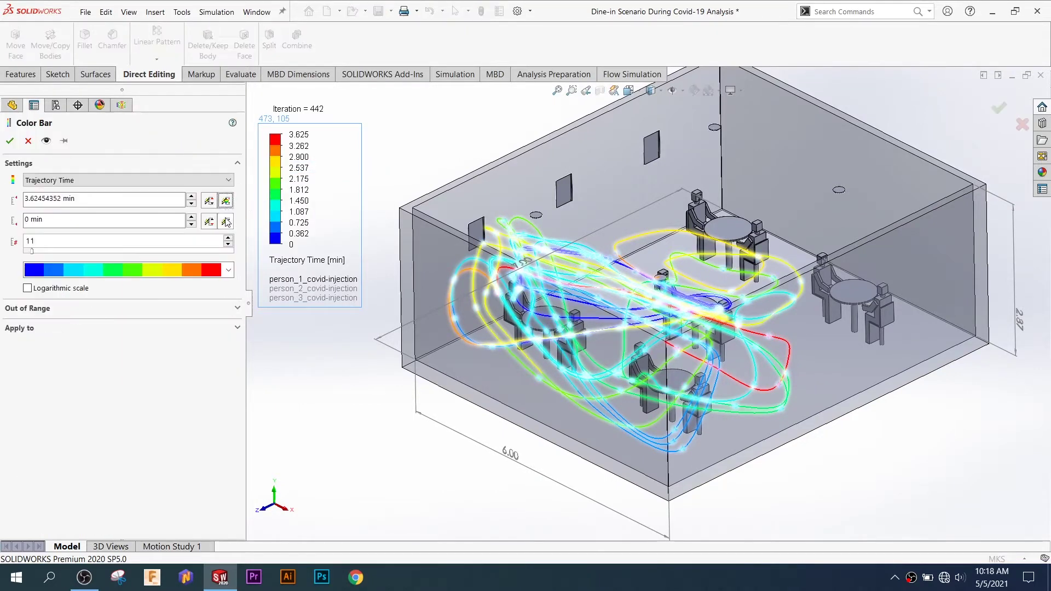
pyautogui.click(9, 141)
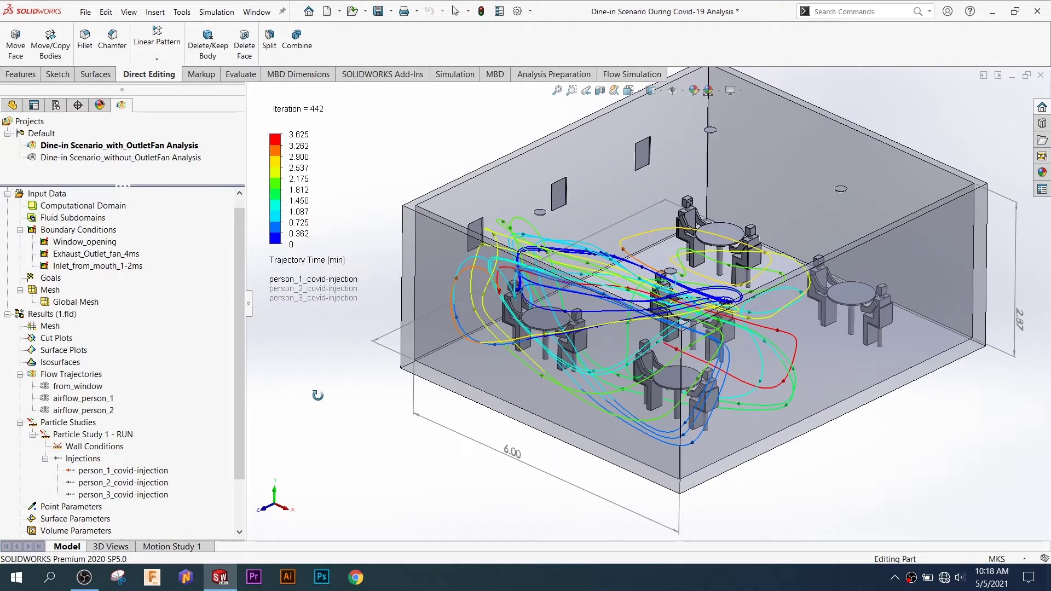
pyautogui.moveTo(333, 168); pyautogui.dragTo(344, 448, button='middle')
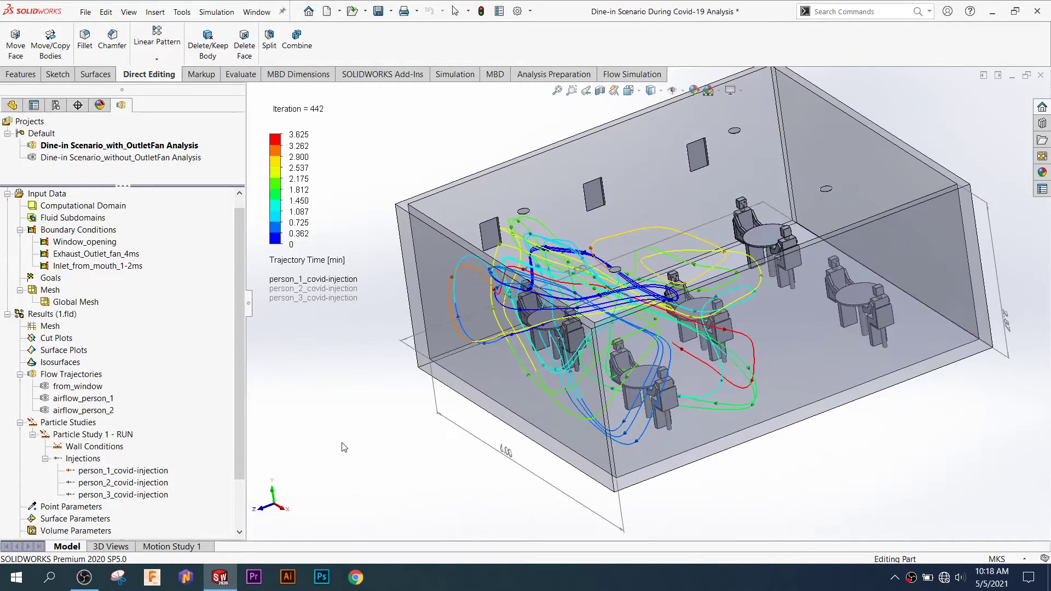
pyautogui.rightClick(165, 469)
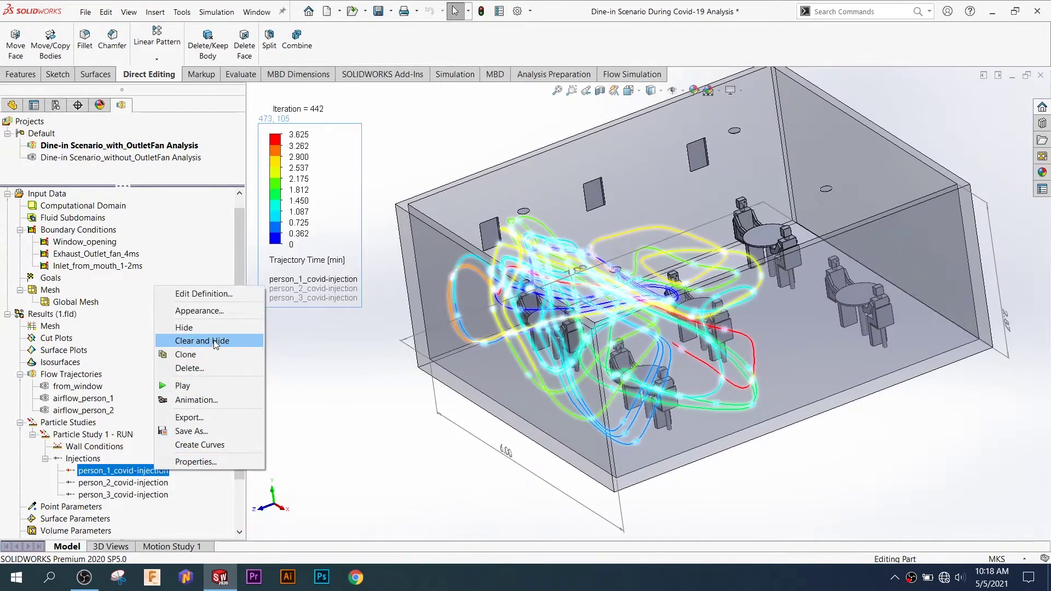
pyautogui.click(207, 341)
# Show person_2_covid-injection trajectories with the trajectory-time legend maximum at 6.706 min
pyautogui.click(171, 485)
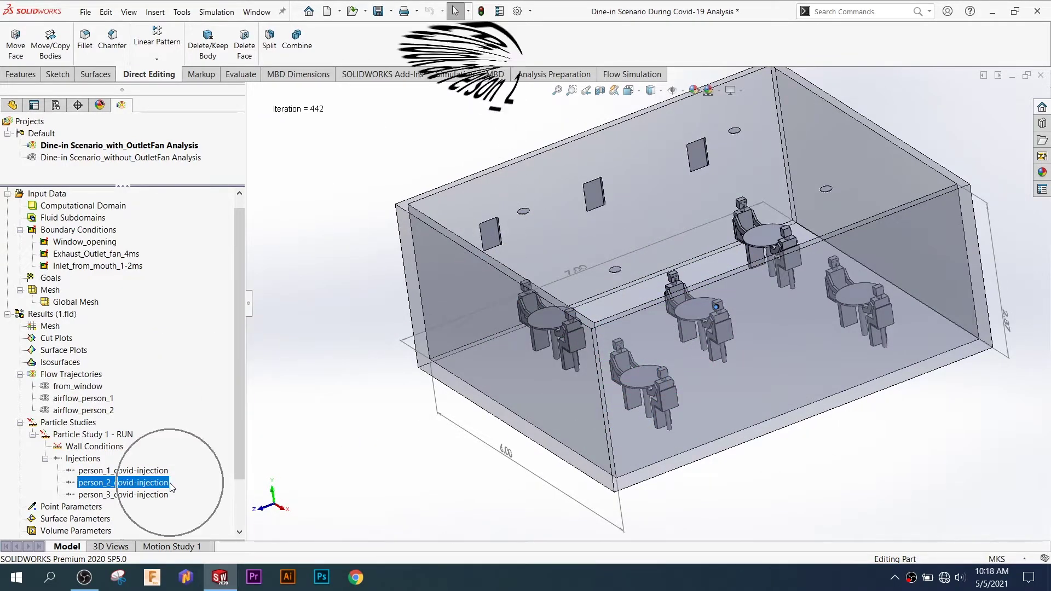
pyautogui.scroll(-3, 717, 312)
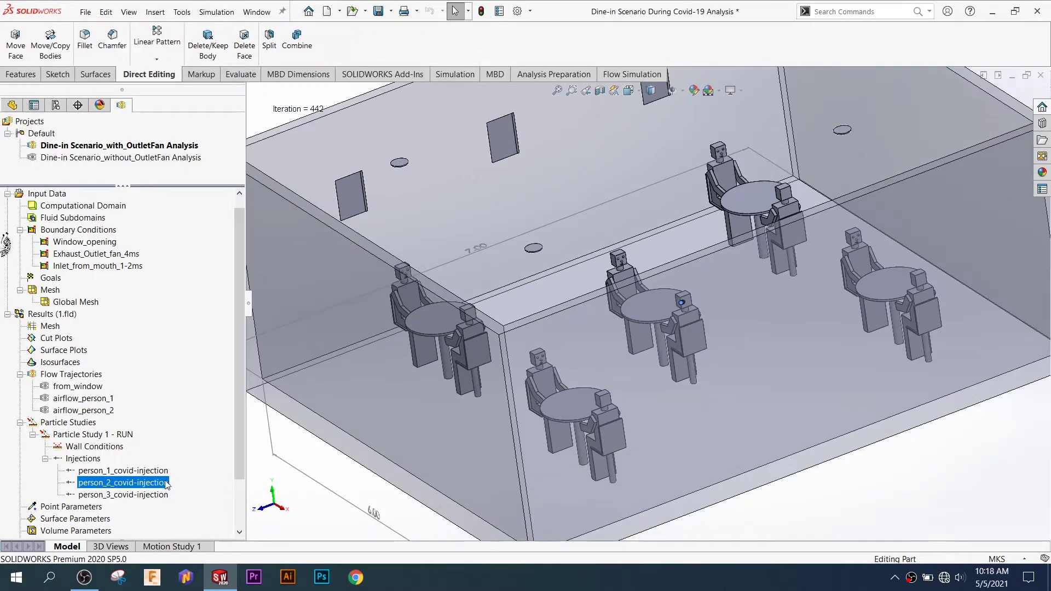
pyautogui.rightClick(164, 486)
pyautogui.click(229, 353)
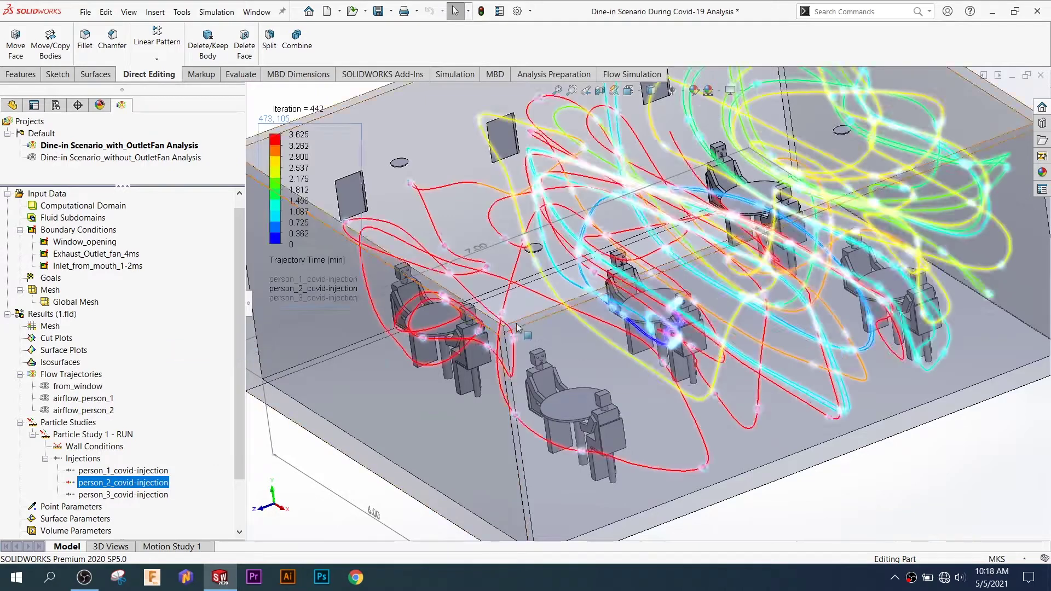
pyautogui.rightClick(281, 167)
pyautogui.click(306, 166)
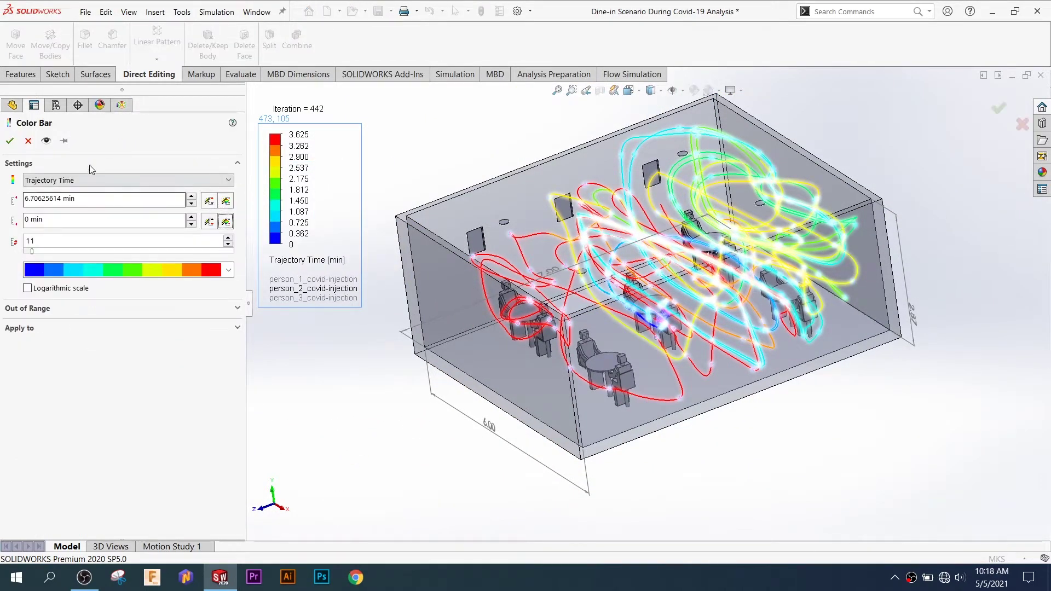
pyautogui.click(10, 140)
# Orbit from isometric, replay person 2's trajectories as an animation, then clear them
pyautogui.hotkey('ctrl', '7')
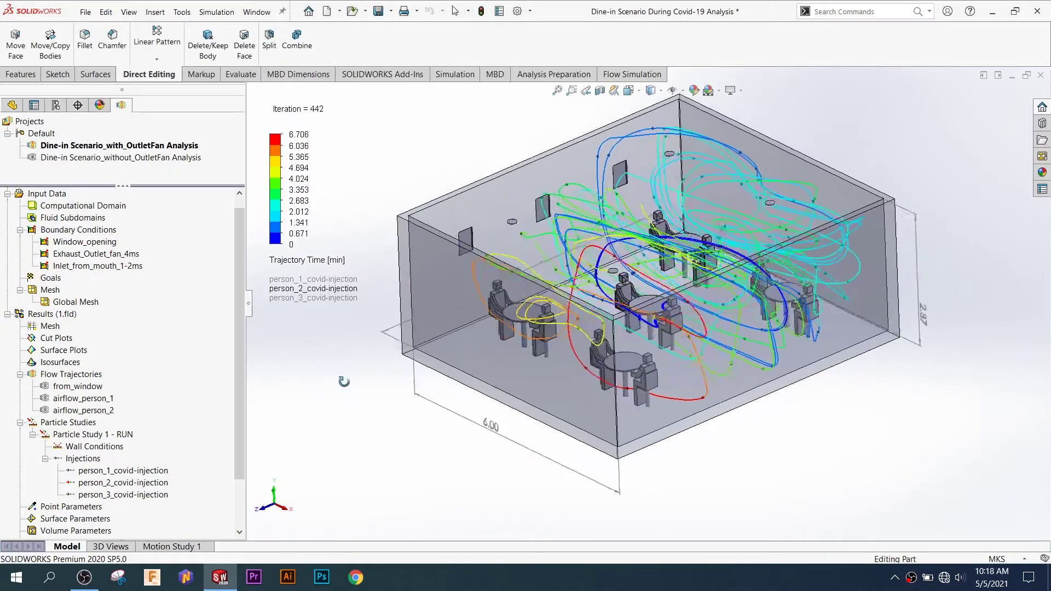
pyautogui.moveTo(351, 394)
pyautogui.mouseDown(button='middle')
pyautogui.moveTo(417, 434)
pyautogui.moveTo(819, 457)
pyautogui.moveTo(808, 443)
pyautogui.moveTo(590, 422)
pyautogui.mouseUp(button='middle')
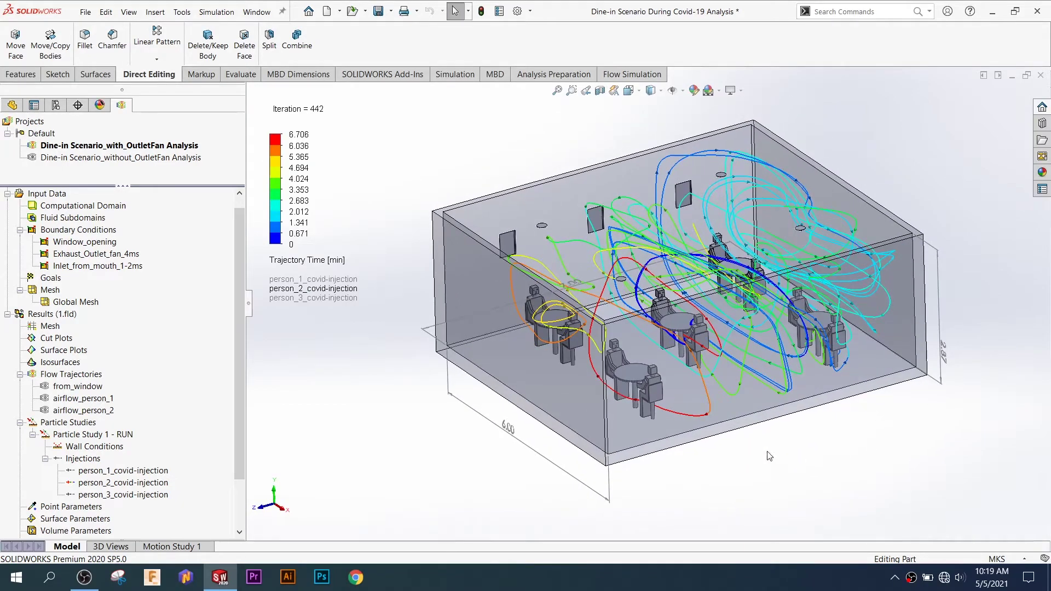
pyautogui.moveTo(776, 451); pyautogui.dragTo(728, 395, button='middle')
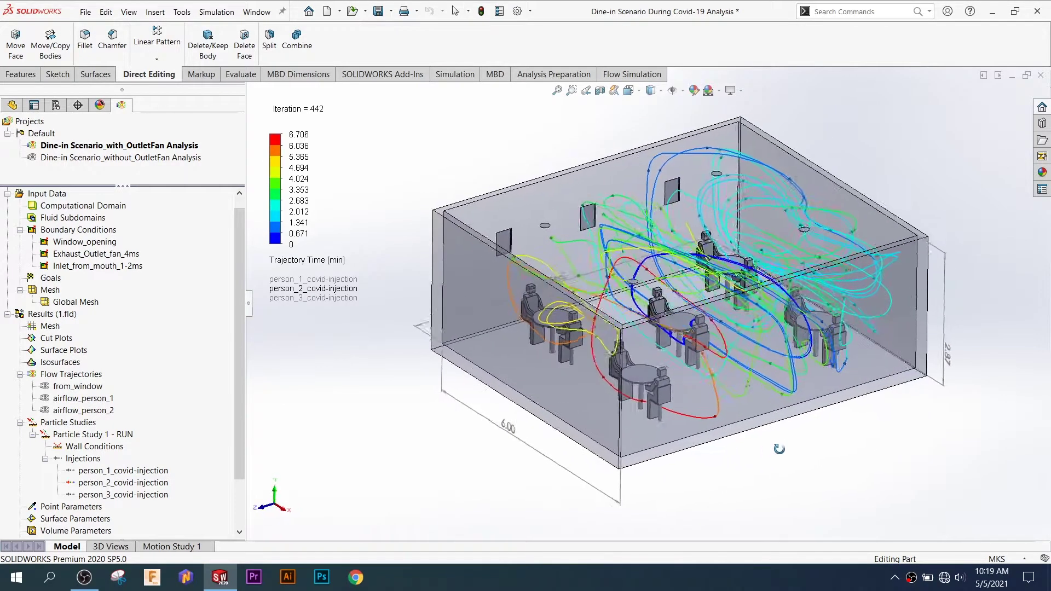
pyautogui.scroll(-3, 728, 395)
pyautogui.scroll(3, 727, 396)
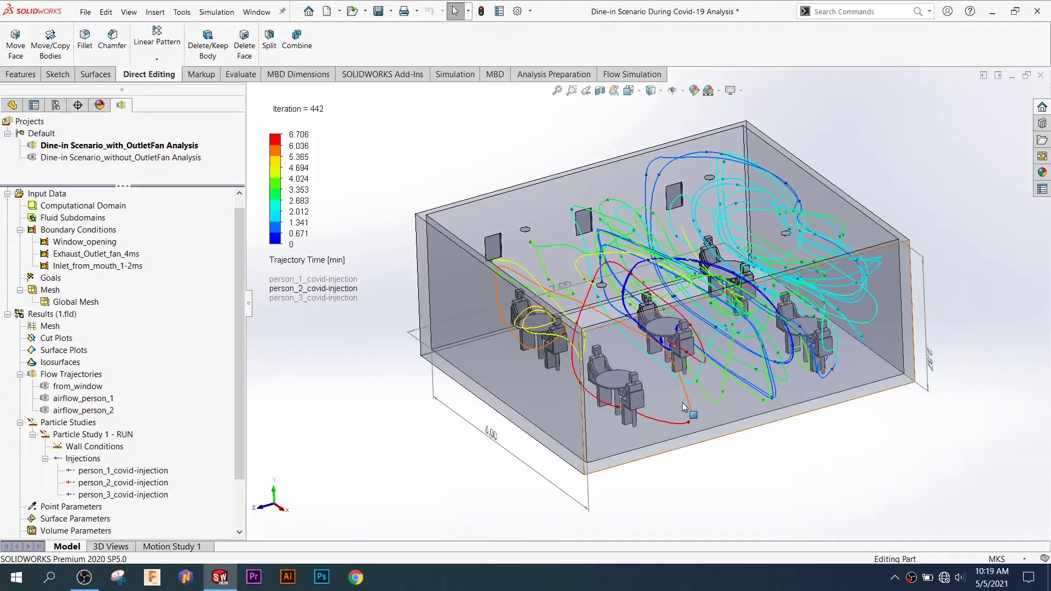
pyautogui.rightClick(154, 485)
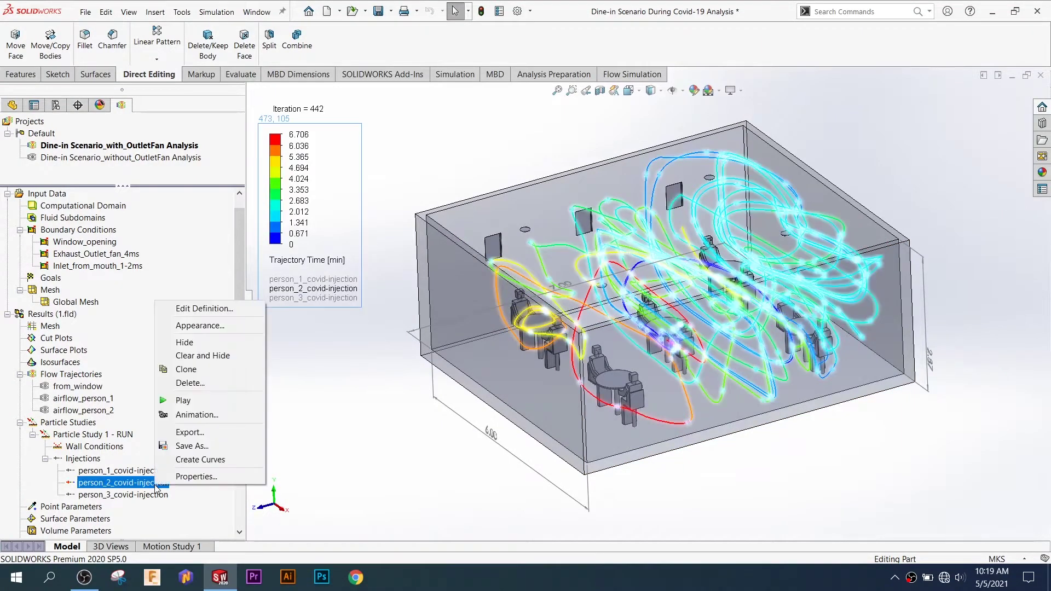
pyautogui.click(197, 401)
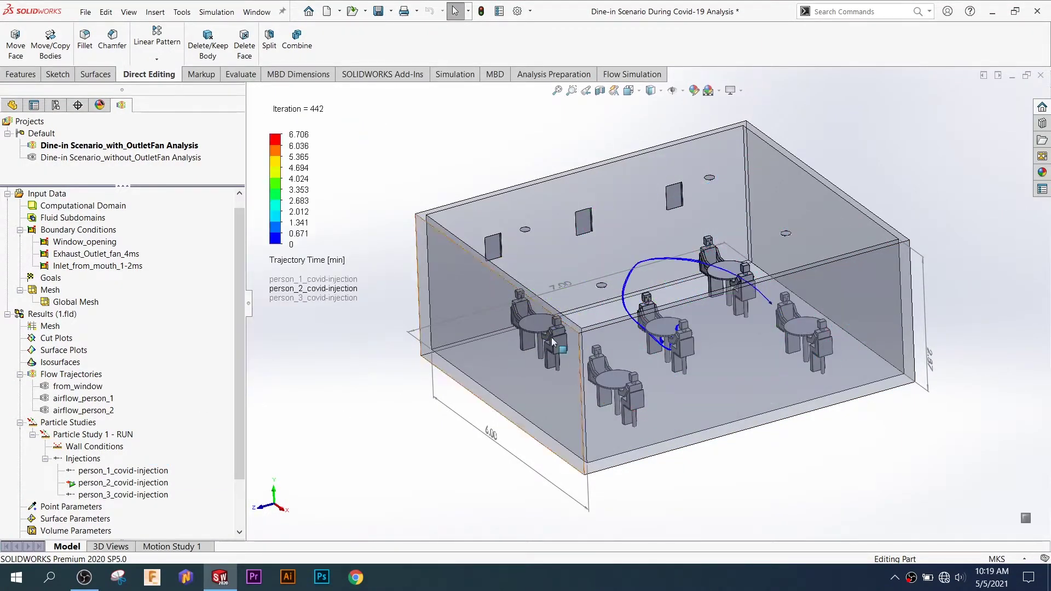
pyautogui.scroll(-2, 550, 337)
pyautogui.scroll(3, 867, 506)
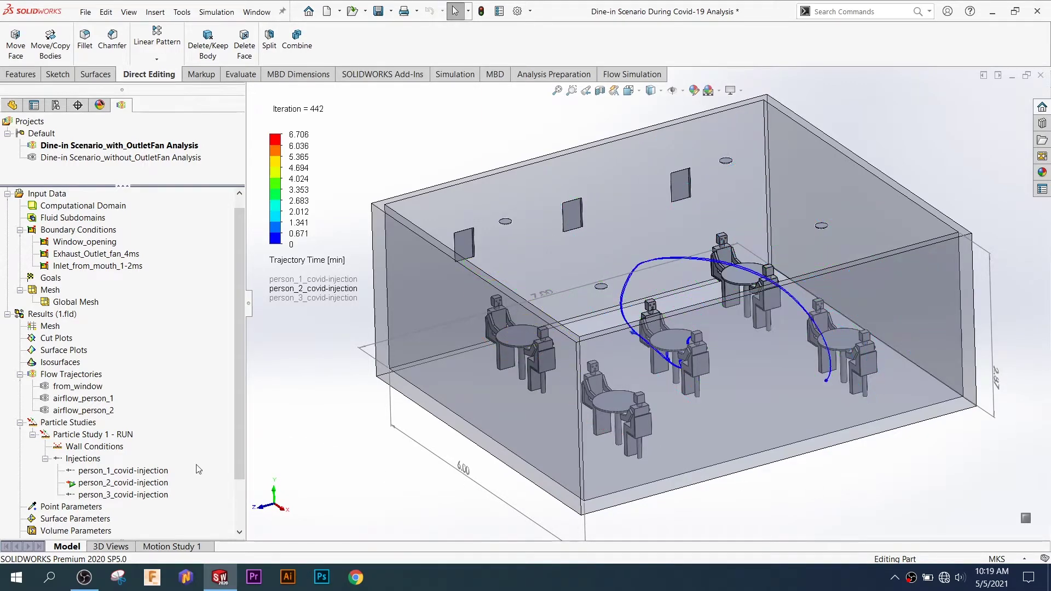
pyautogui.rightClick(163, 482)
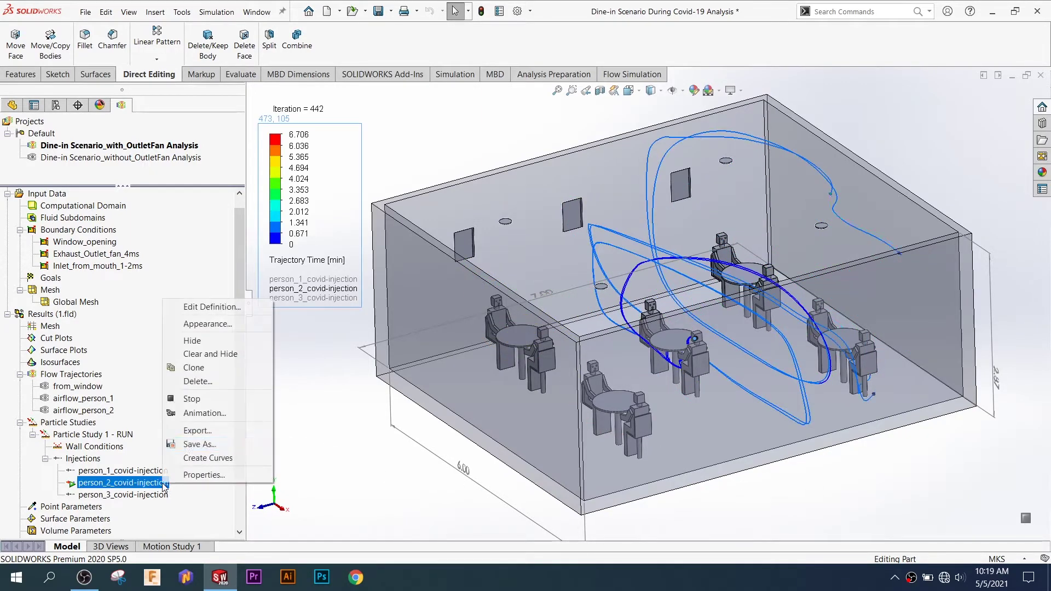
pyautogui.click(221, 355)
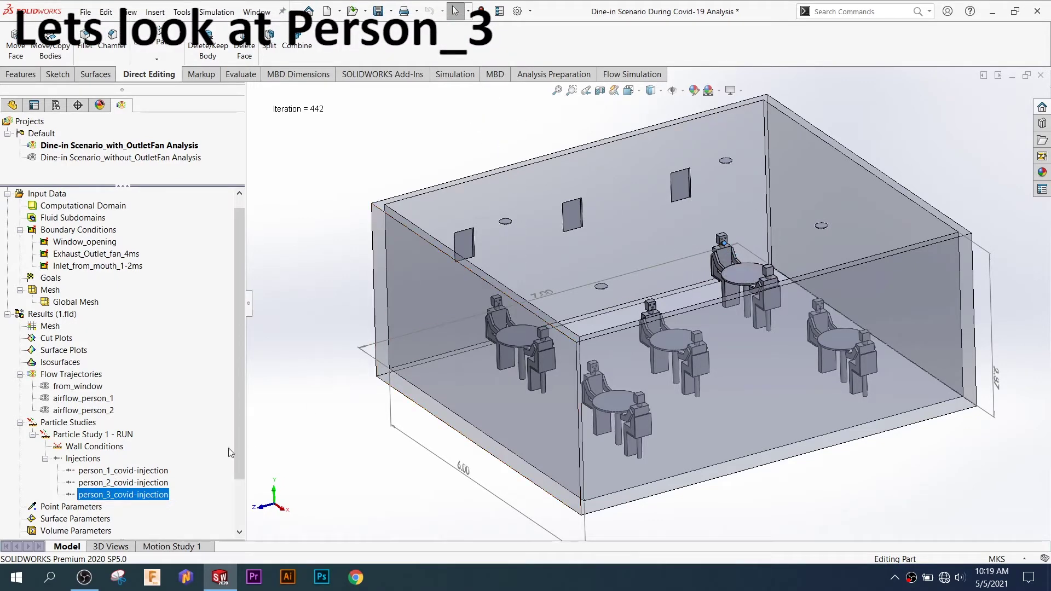
# Show person_3_covid-injection trajectories with the trajectory-time maximum capped at 3.628 min
pyautogui.rightClick(165, 495)
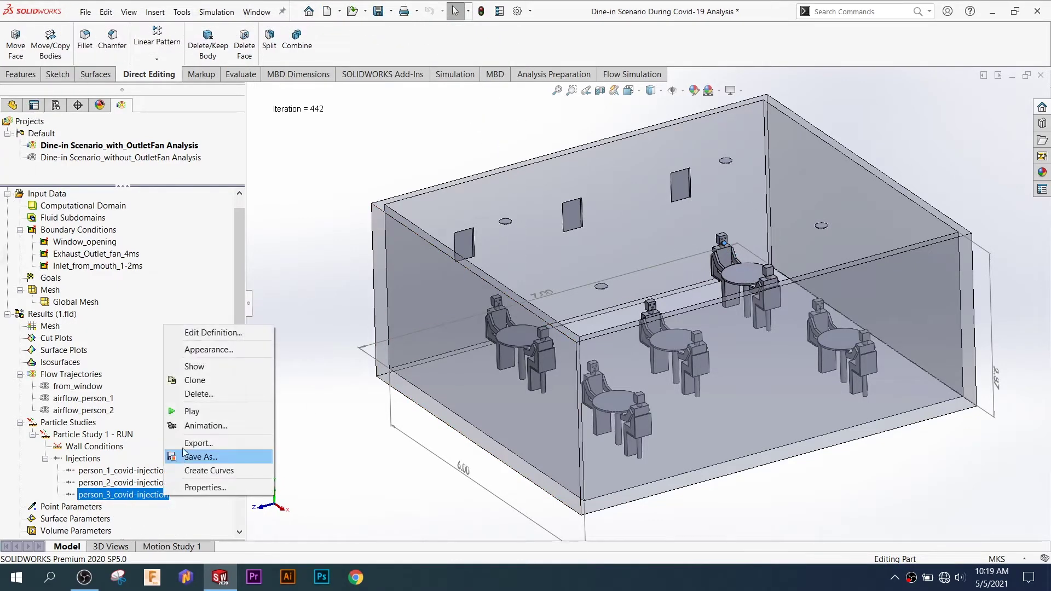
pyautogui.click(249, 412)
pyautogui.rightClick(285, 170)
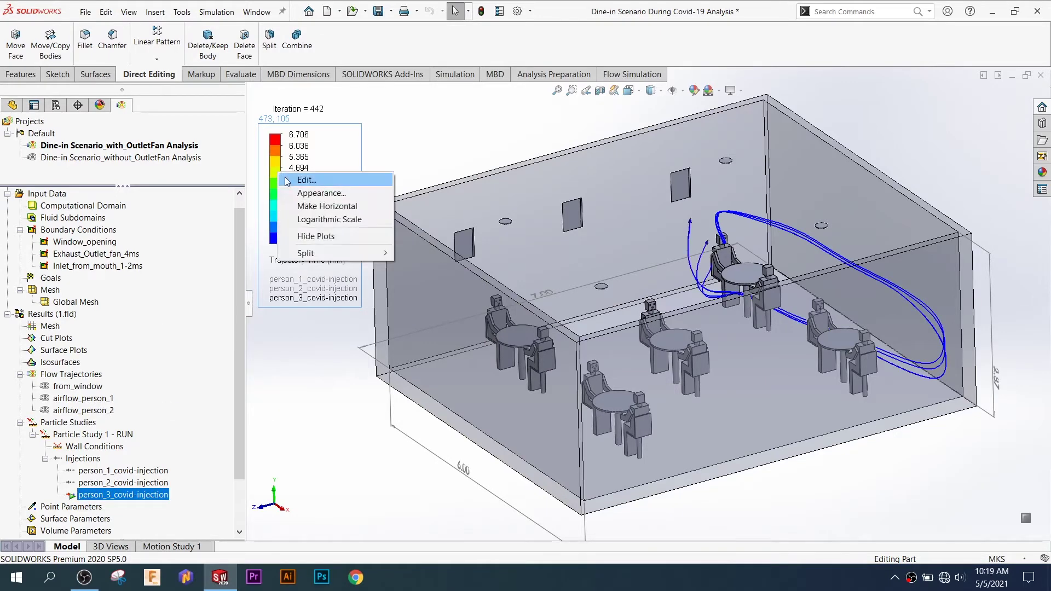
pyautogui.click(304, 176)
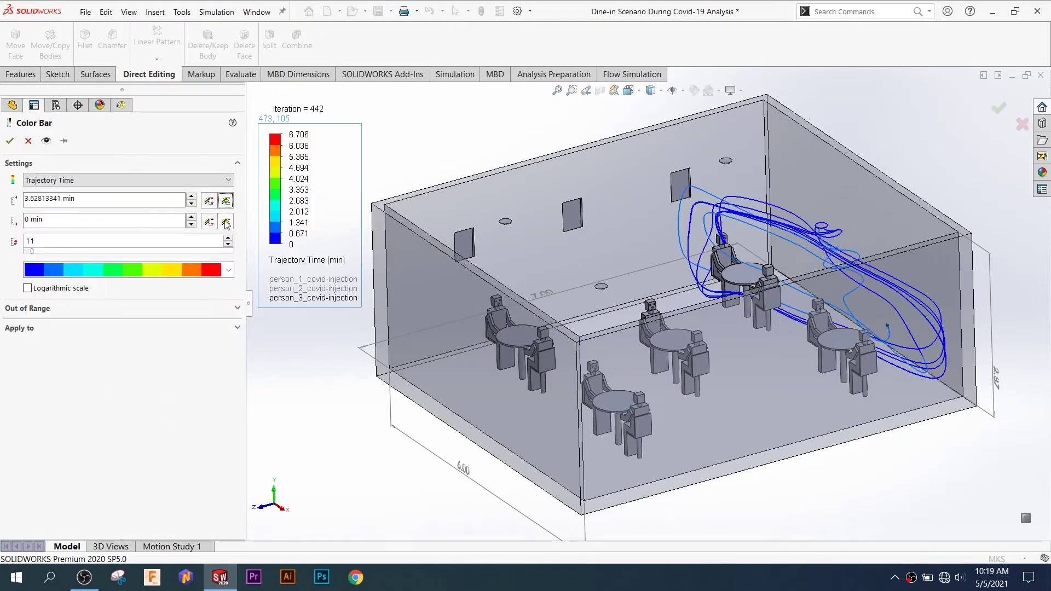
pyautogui.click(10, 142)
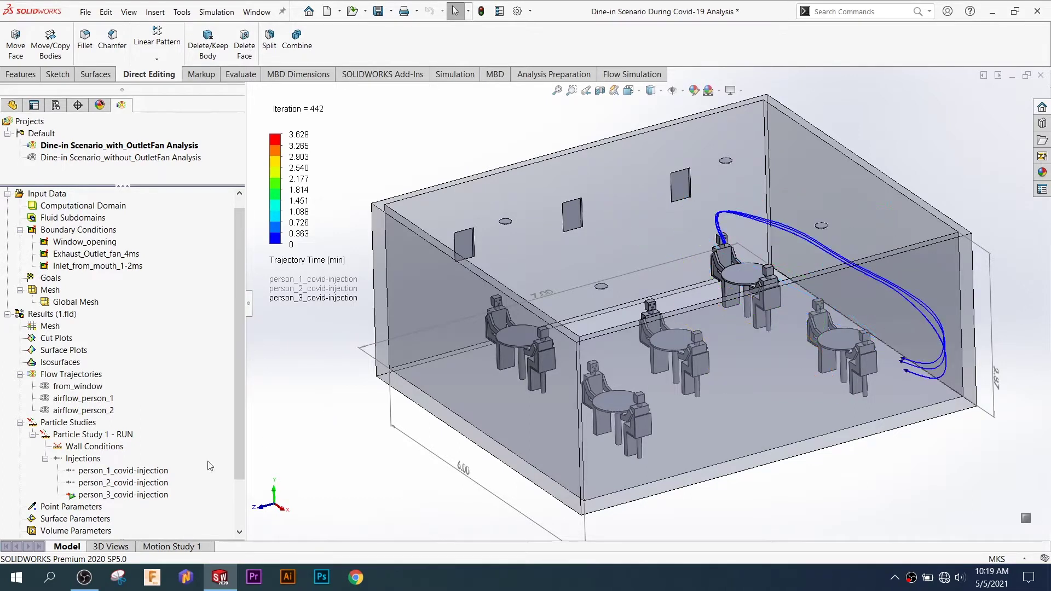
# Redraw person 3's trajectories in the new colours, orbit, then clear them from the room
pyautogui.rightClick(145, 495)
pyautogui.click(193, 364)
pyautogui.rightClick(145, 494)
pyautogui.click(194, 364)
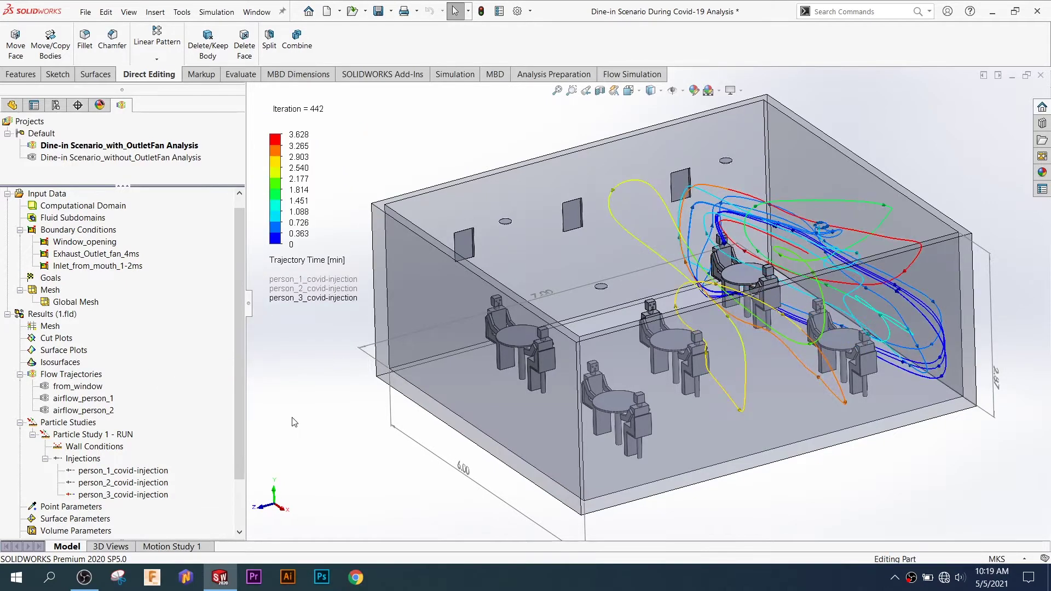
pyautogui.moveTo(363, 463)
pyautogui.mouseDown(button='middle')
pyautogui.moveTo(366, 451)
pyautogui.moveTo(818, 541)
pyautogui.moveTo(728, 496)
pyautogui.mouseUp(button='middle')
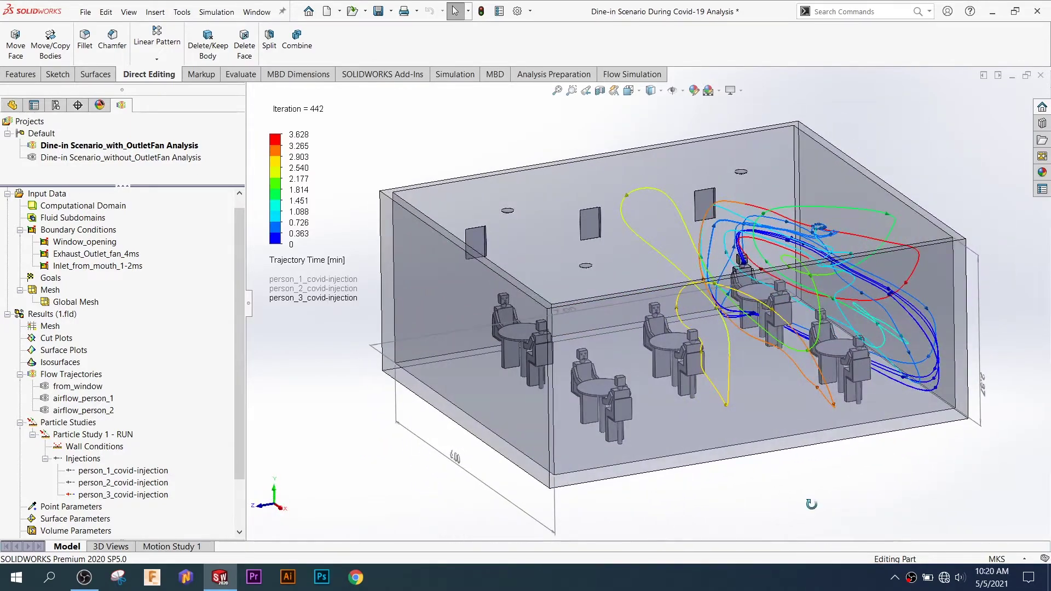
pyautogui.rightClick(153, 498)
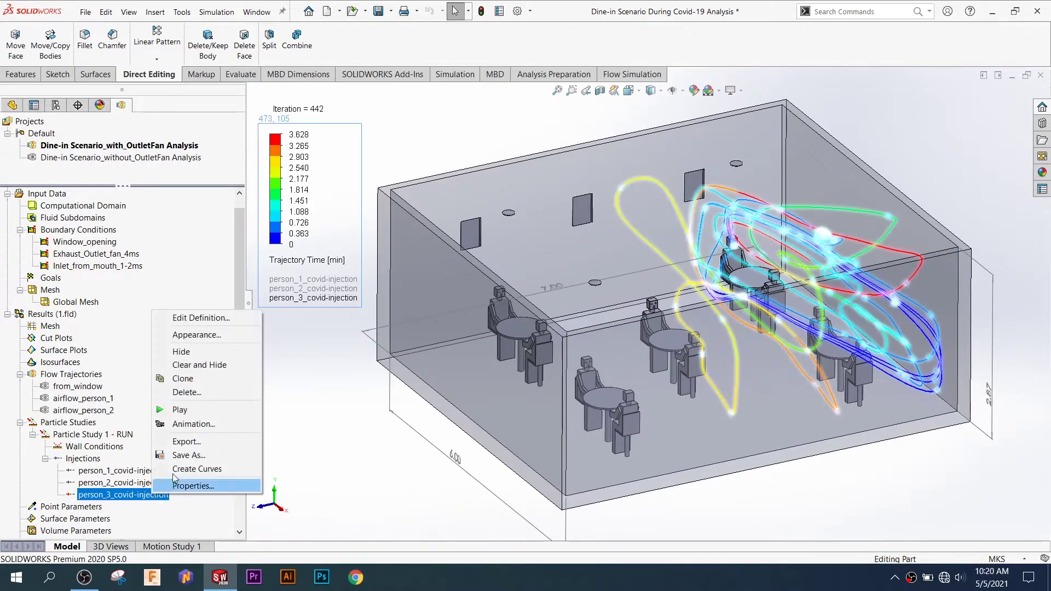
pyautogui.click(188, 364)
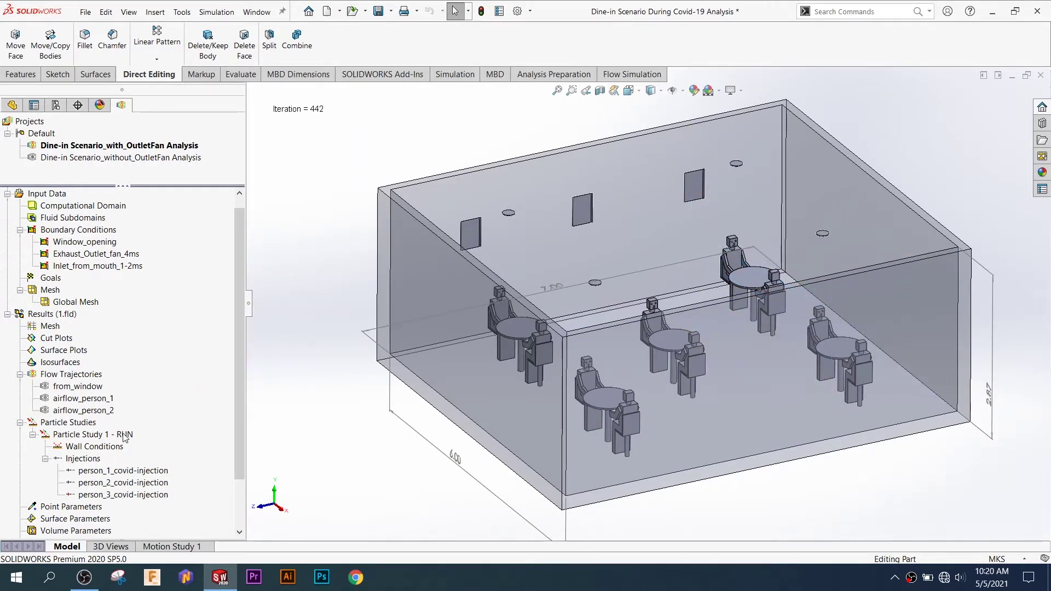
pyautogui.rightClick(124, 436)
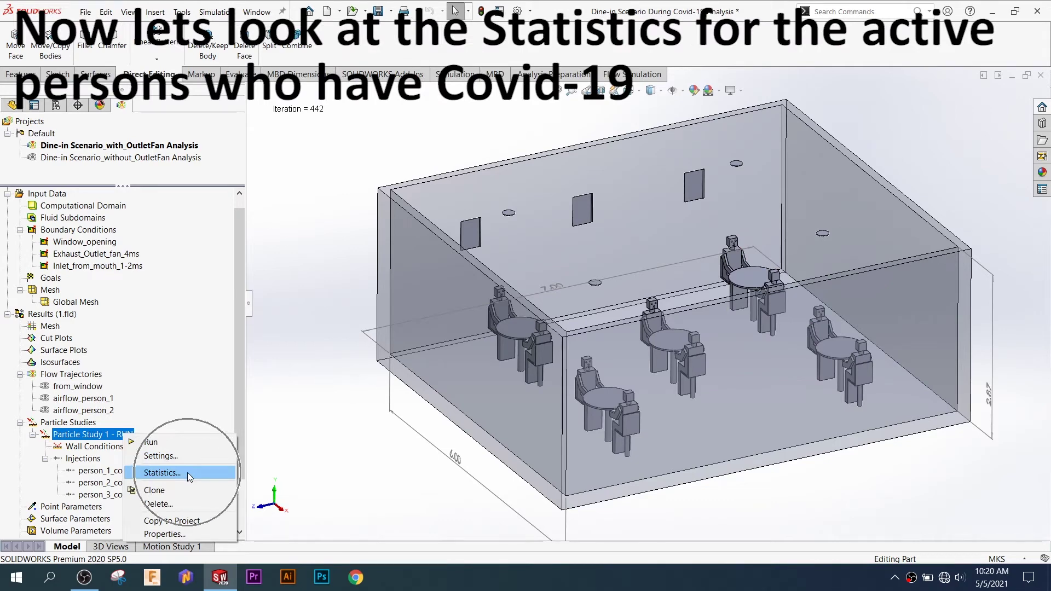
# Review Particle Study 1 statistics, expanding each of person 1, 2 and 3's particle results
pyautogui.click(187, 472)
pyautogui.moveTo(313, 416); pyautogui.dragTo(320, 335)
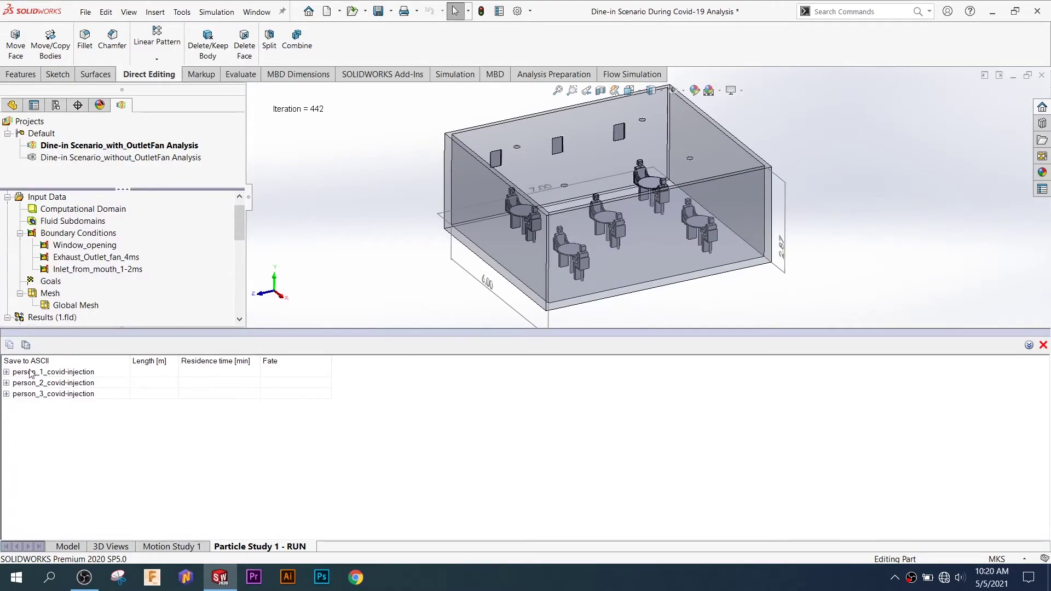
pyautogui.click(7, 372)
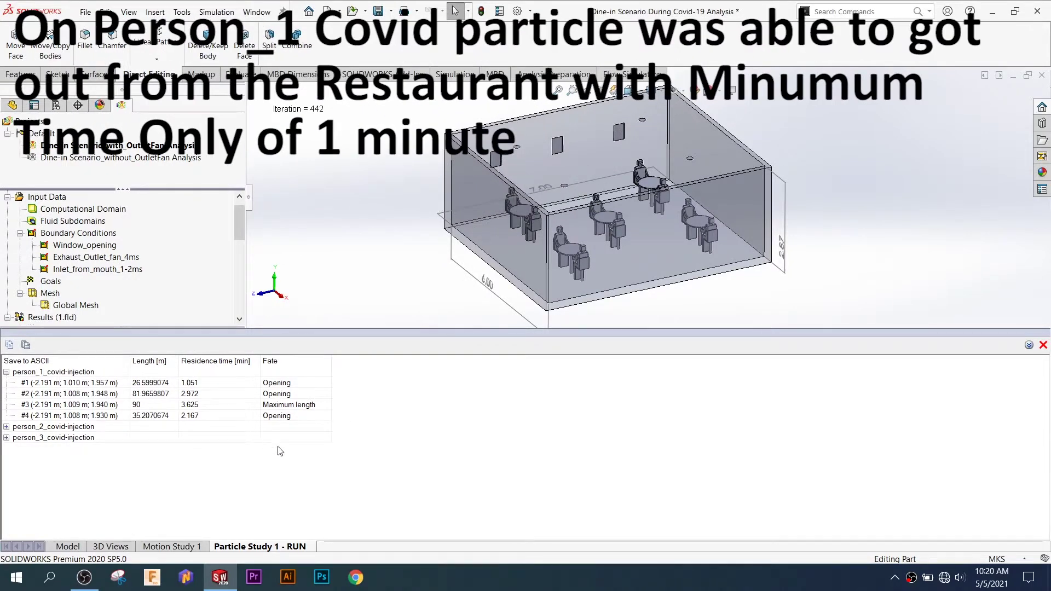
pyautogui.click(7, 372)
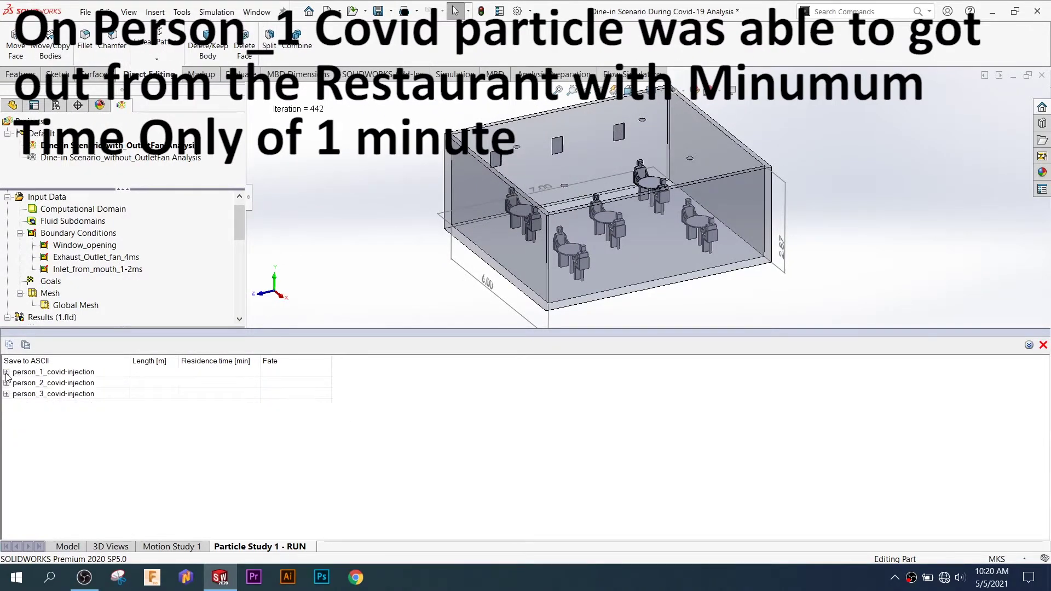
pyautogui.click(7, 383)
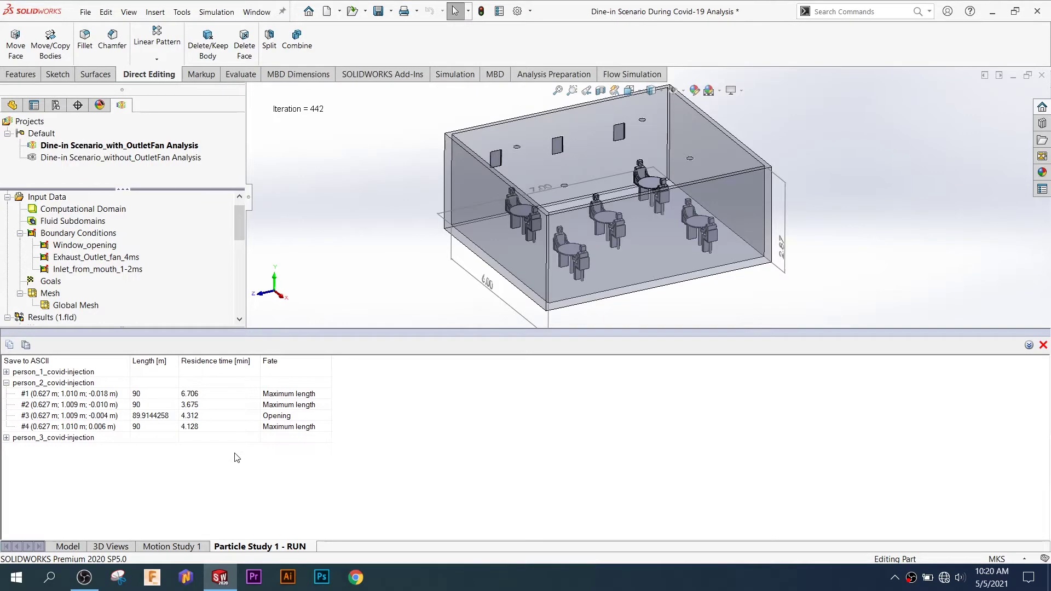
pyautogui.click(6, 383)
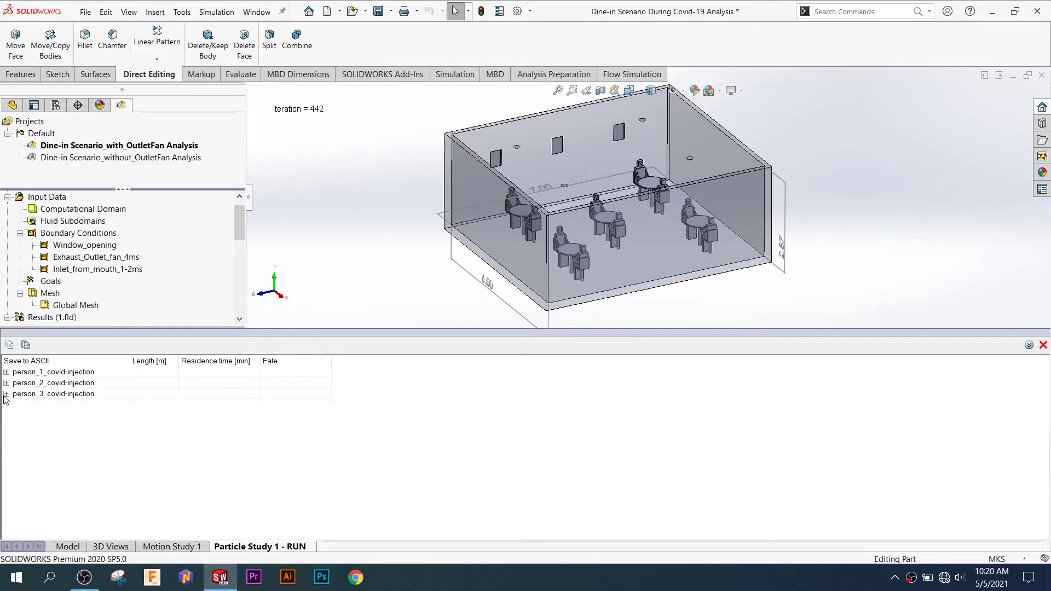
pyautogui.click(6, 394)
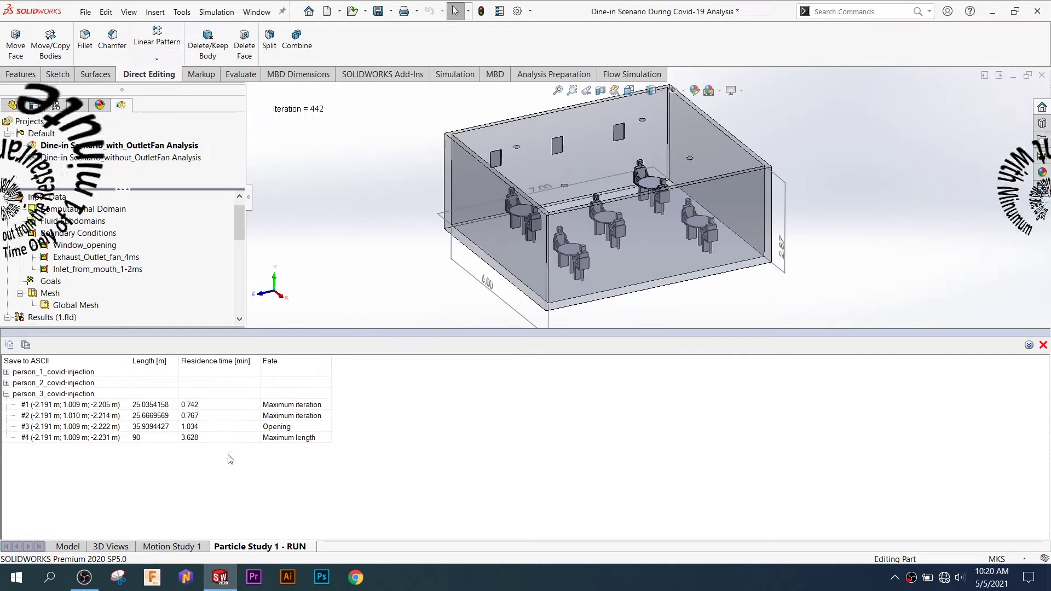
pyautogui.click(6, 394)
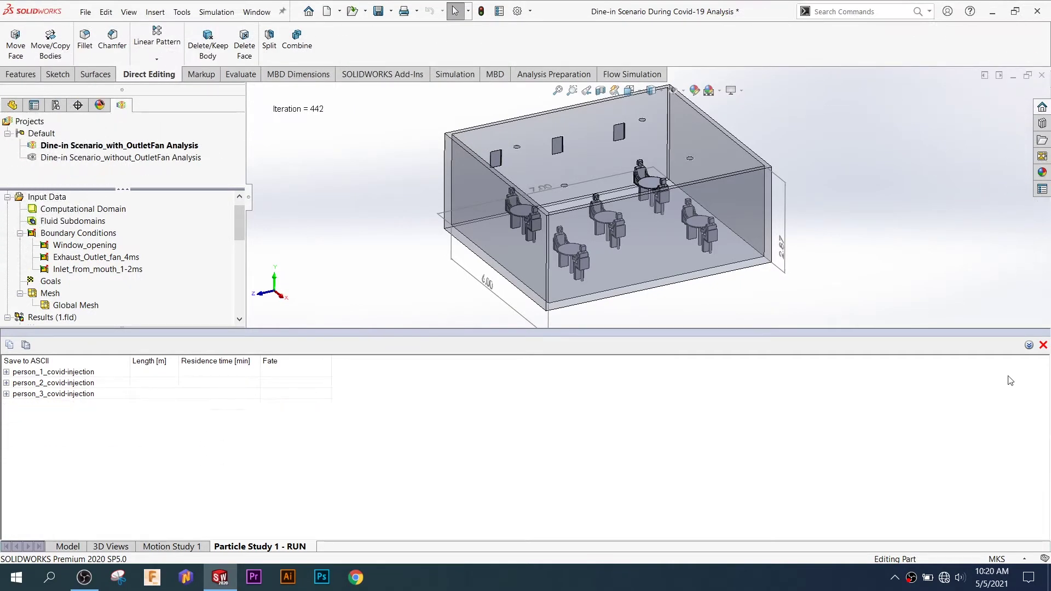
# Close the statistics table and select the Dine-in Scenario_without_OutletFan Analysis project
pyautogui.click(1043, 345)
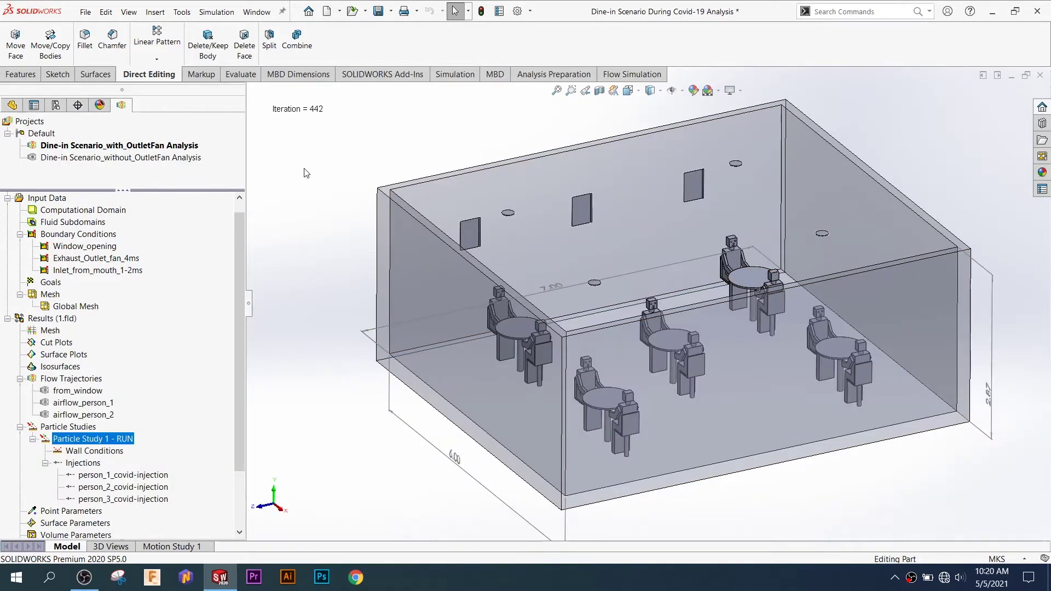
pyautogui.click(191, 158)
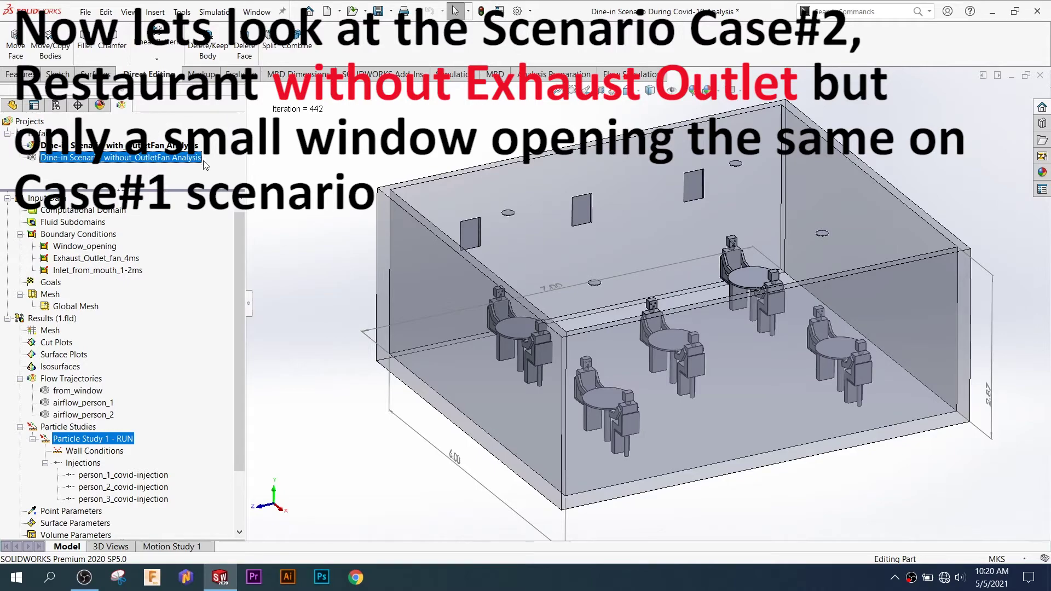
pyautogui.rightClick(187, 165)
# Activate the without-fan project and inspect its Window_opening boundary condition
pyautogui.click(205, 168)
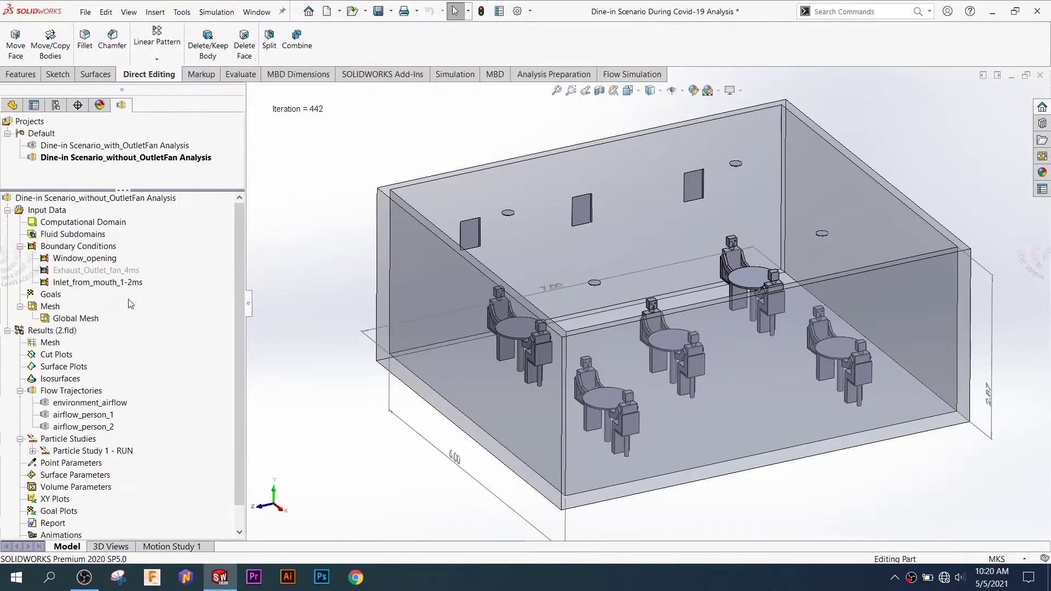
pyautogui.click(33, 451)
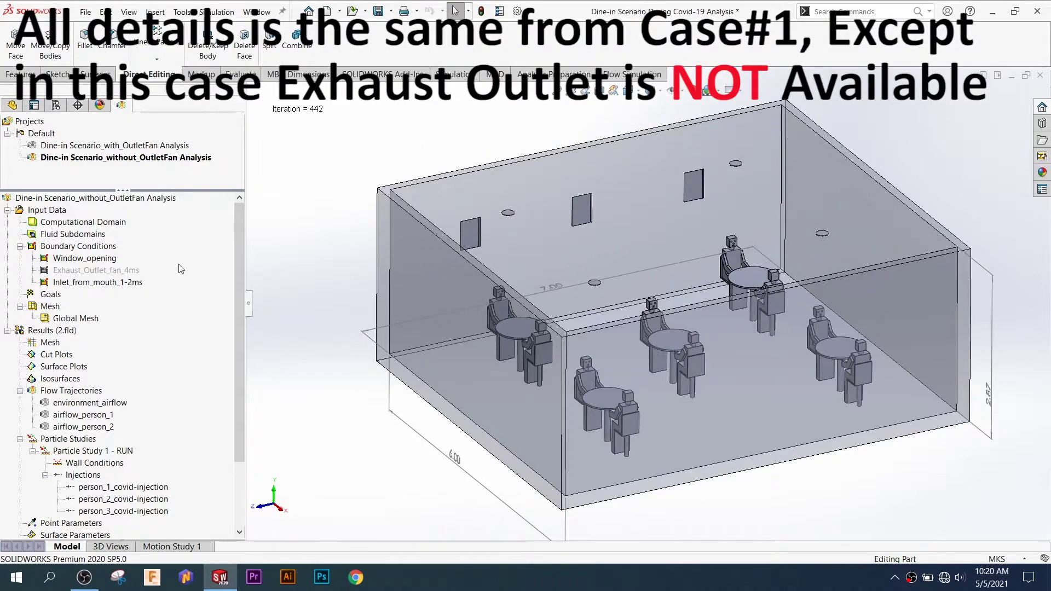
pyautogui.click(85, 257)
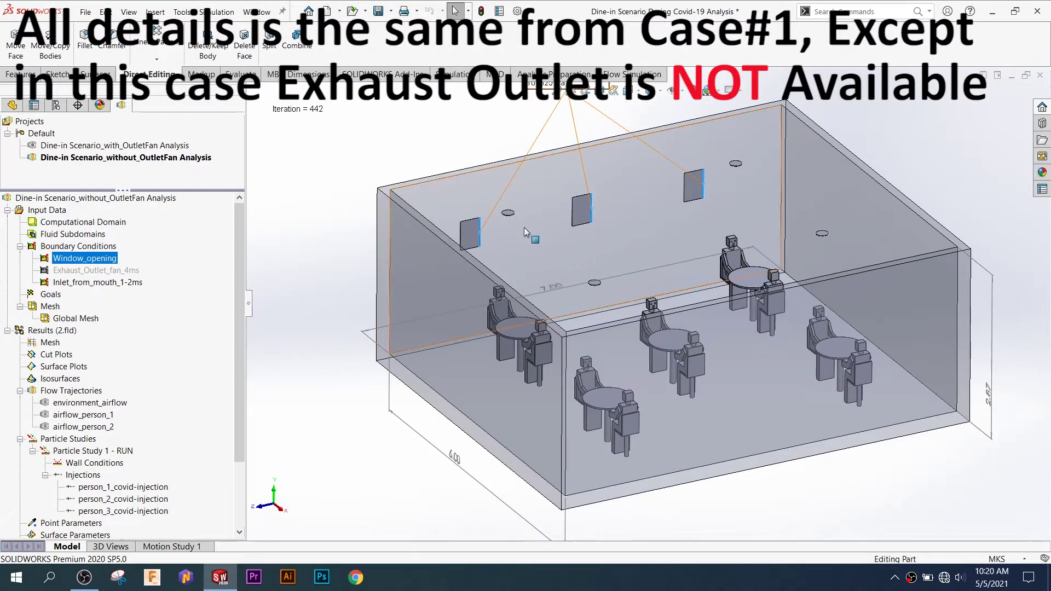
pyautogui.scroll(3, 600, 273)
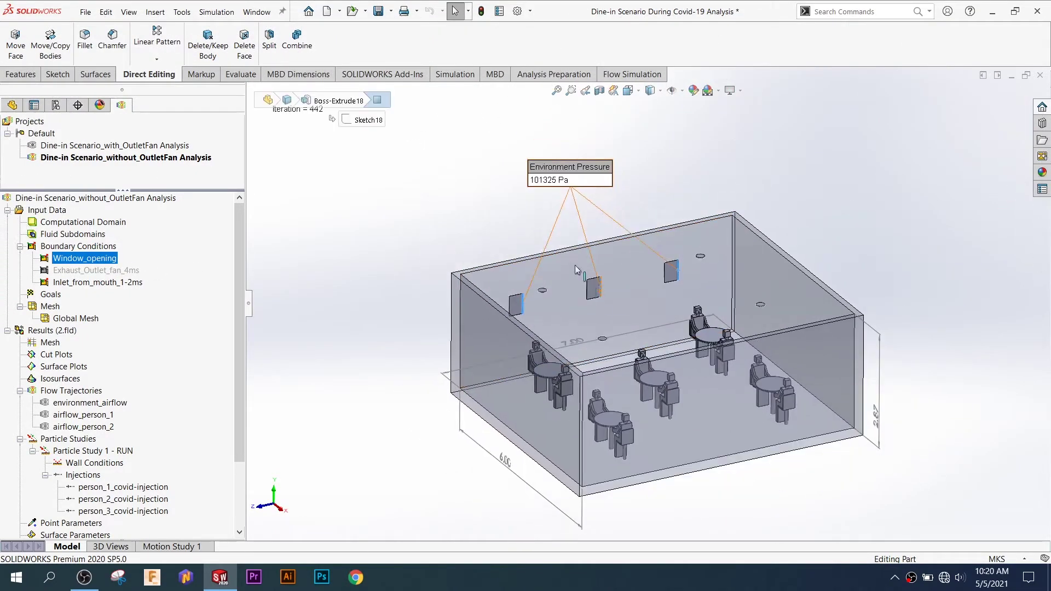
pyautogui.rightClick(111, 263)
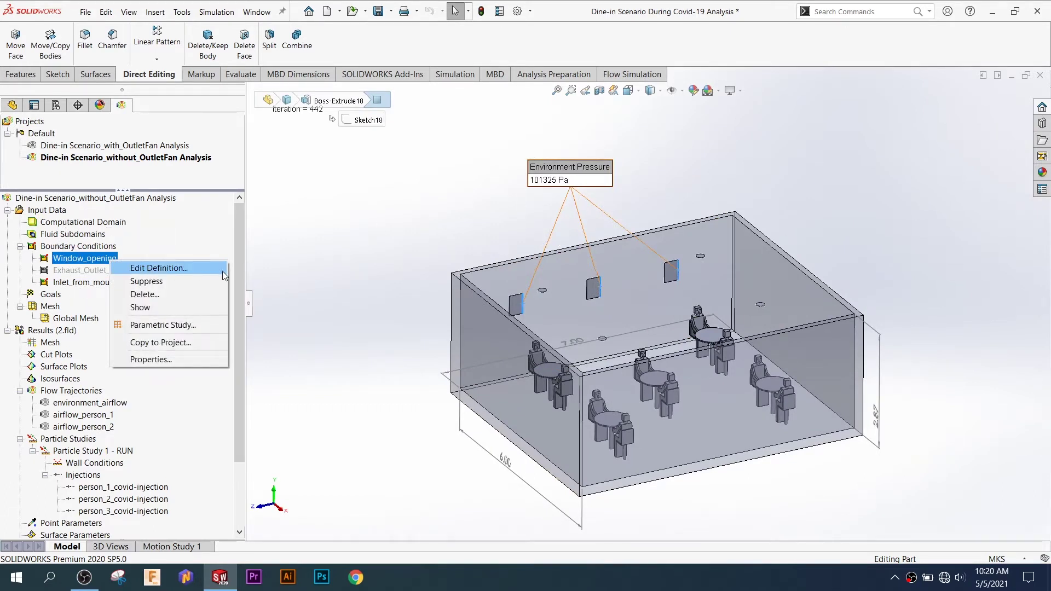
pyautogui.click(162, 308)
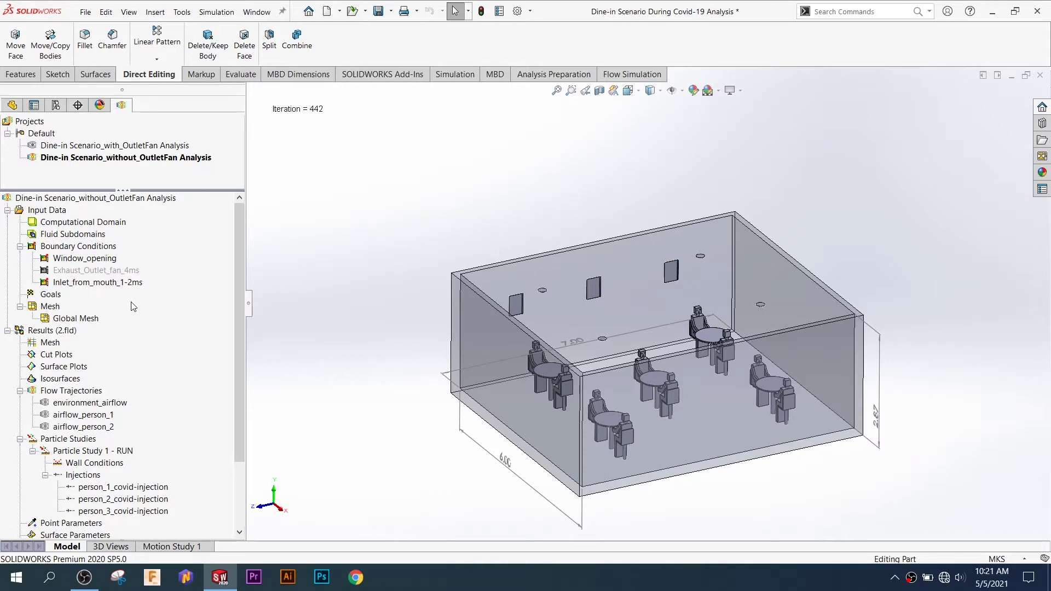
# Inspect the suppressed exhaust outlet fan and the 1.2 m/s mouth inlet condition
pyautogui.click(128, 271)
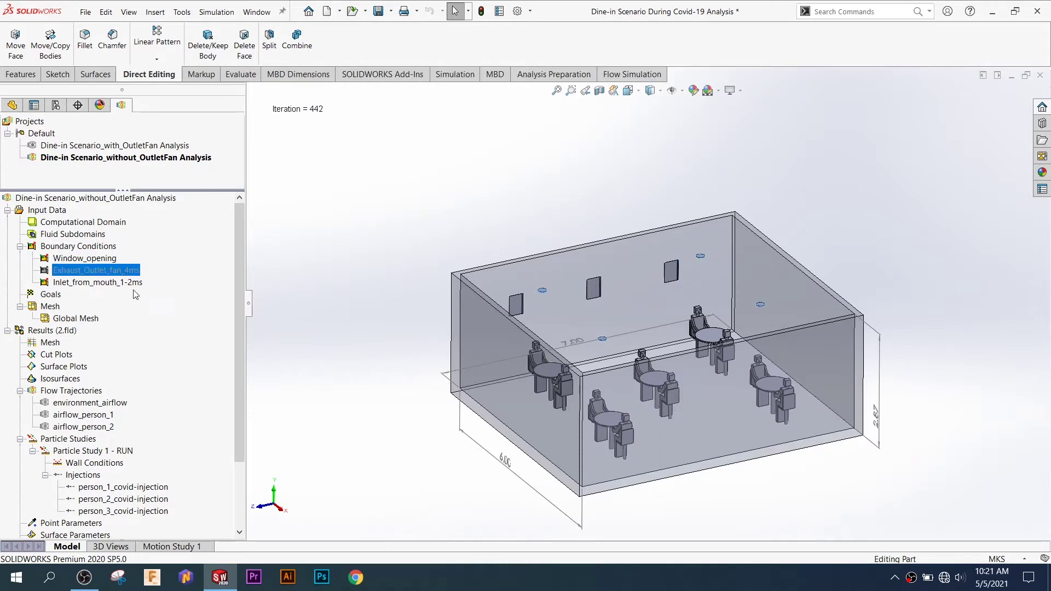
pyautogui.click(139, 283)
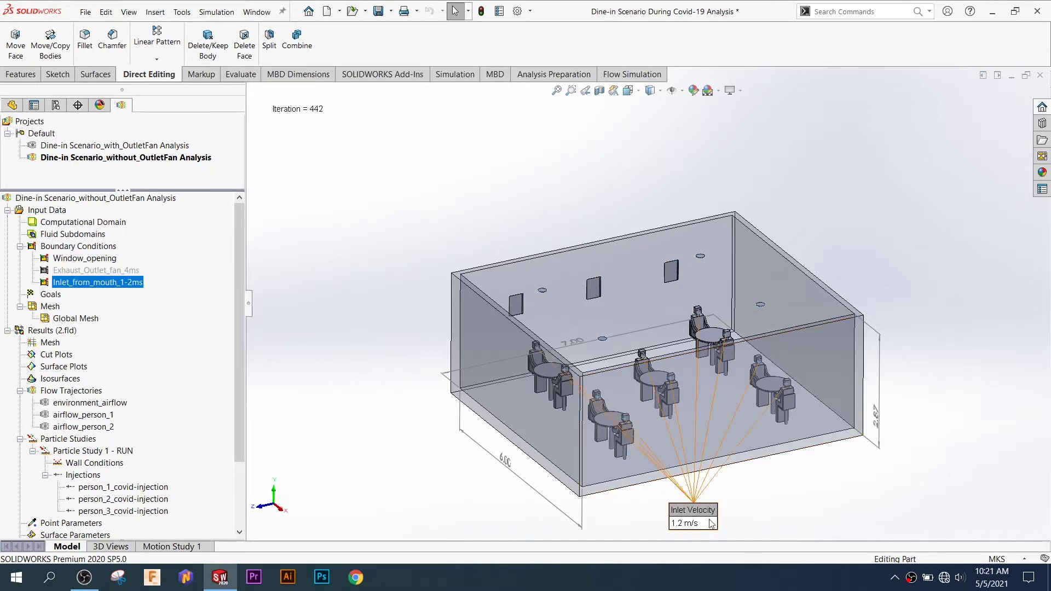
pyautogui.moveTo(698, 513); pyautogui.dragTo(580, 164)
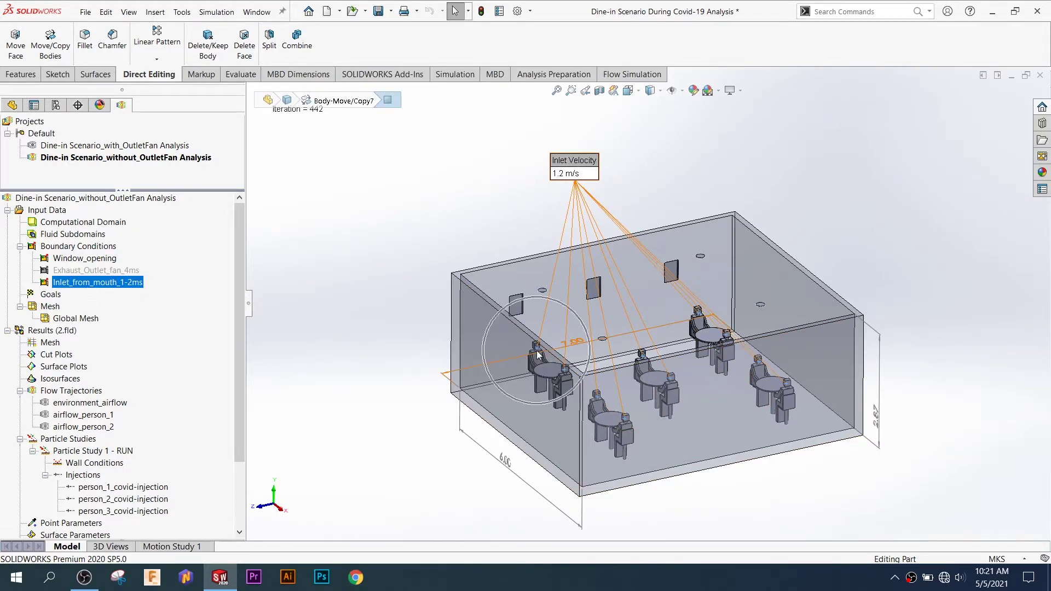
pyautogui.scroll(-3, 539, 355)
pyautogui.scroll(-2, 562, 345)
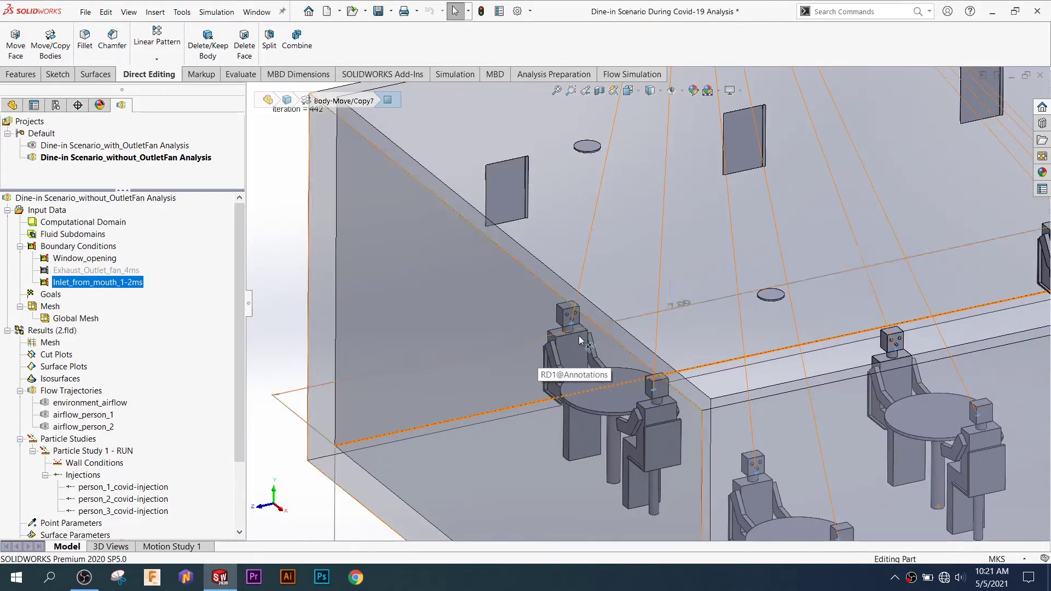
pyautogui.scroll(5, 574, 330)
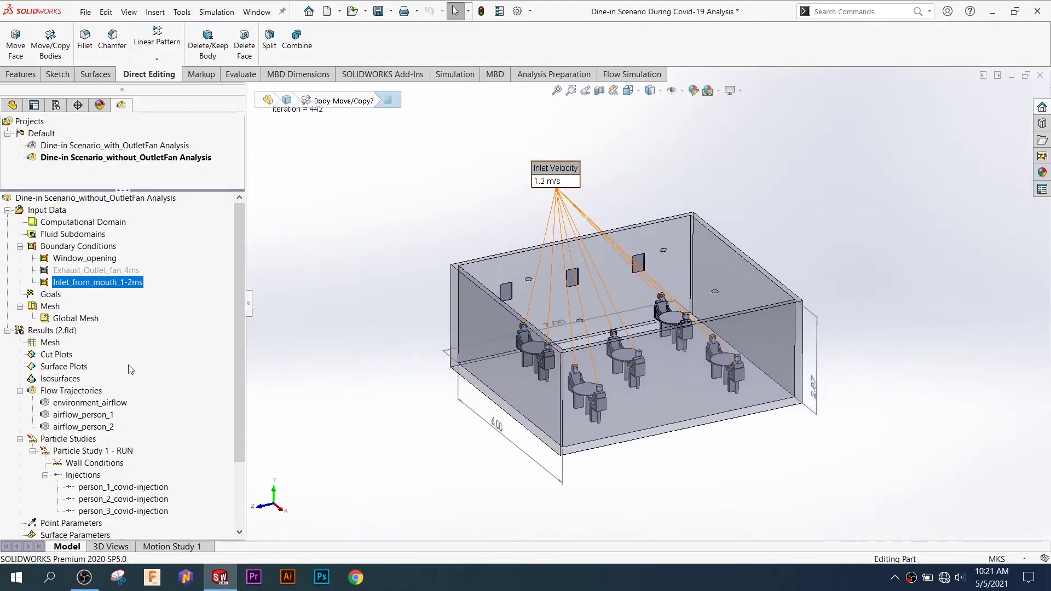
pyautogui.click(322, 344)
pyautogui.doubleClick(123, 408)
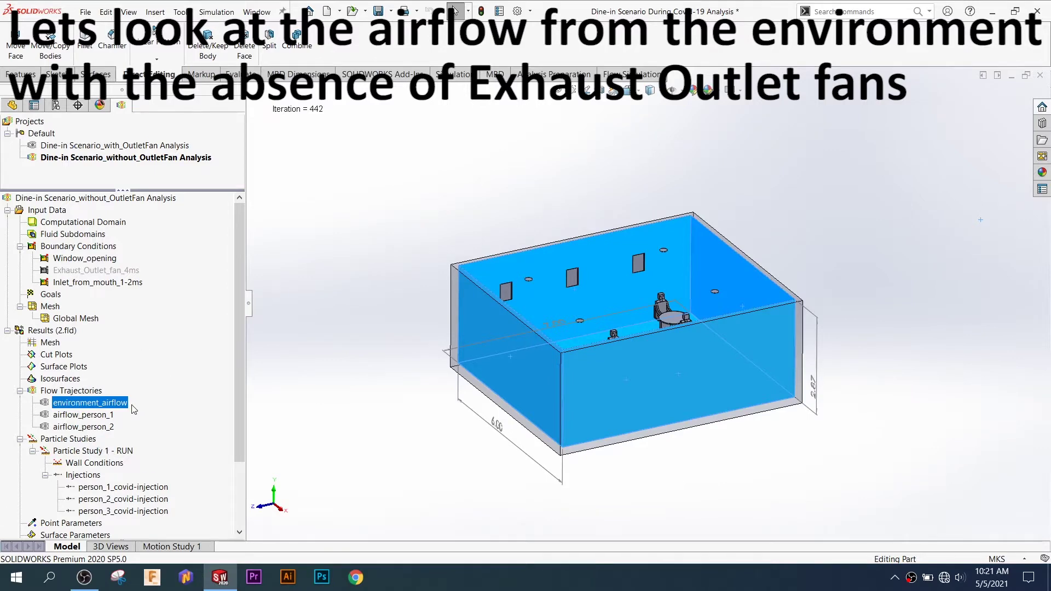
# Play the environment_airflow particles with the velocity legend rescaled to 0.091 m/s
pyautogui.rightClick(132, 410)
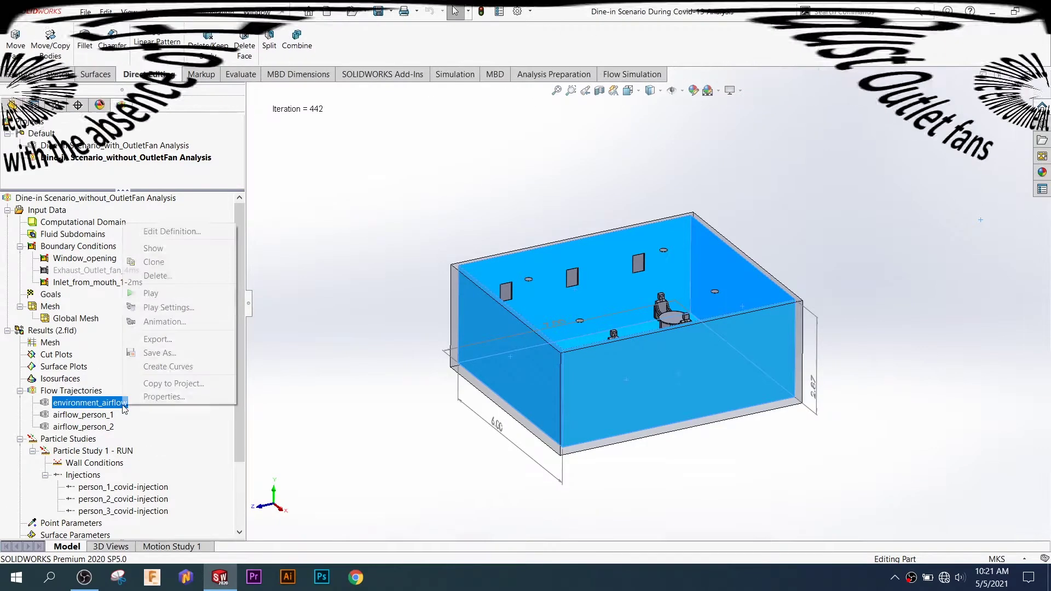
pyautogui.click(180, 294)
pyautogui.rightClick(281, 173)
pyautogui.click(306, 181)
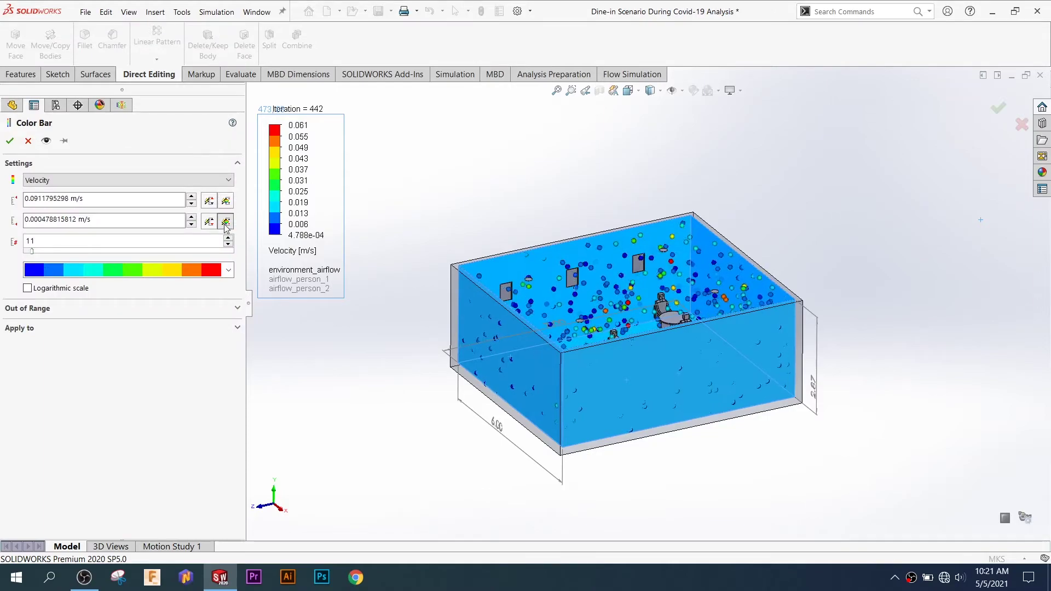
pyautogui.click(10, 140)
pyautogui.scroll(-4, 781, 390)
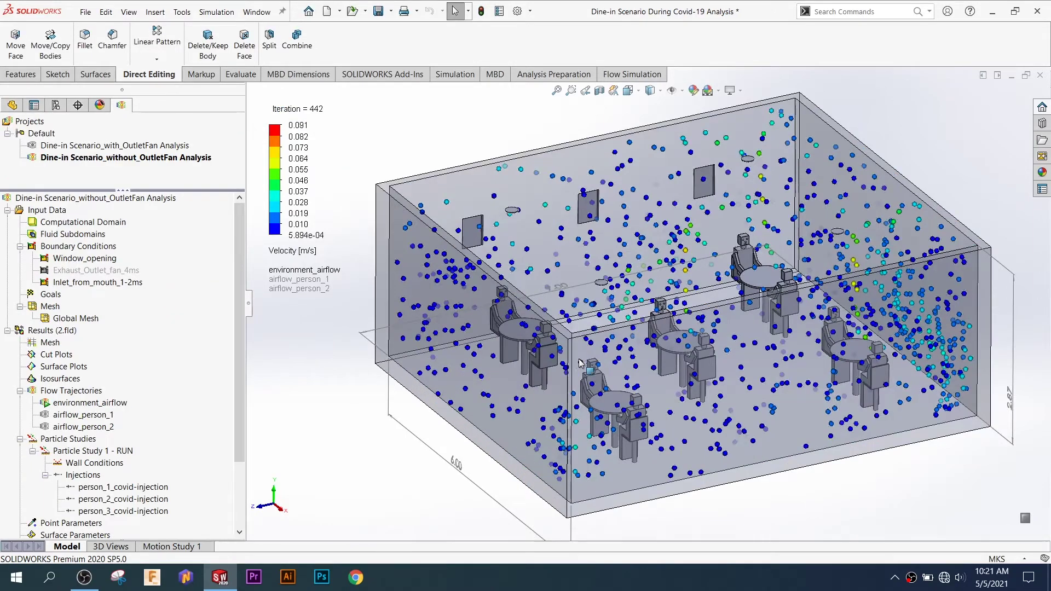
# Orbit to review the environment_airflow paths, then clear and hide them
pyautogui.moveTo(781, 389); pyautogui.dragTo(852, 505, button='middle')
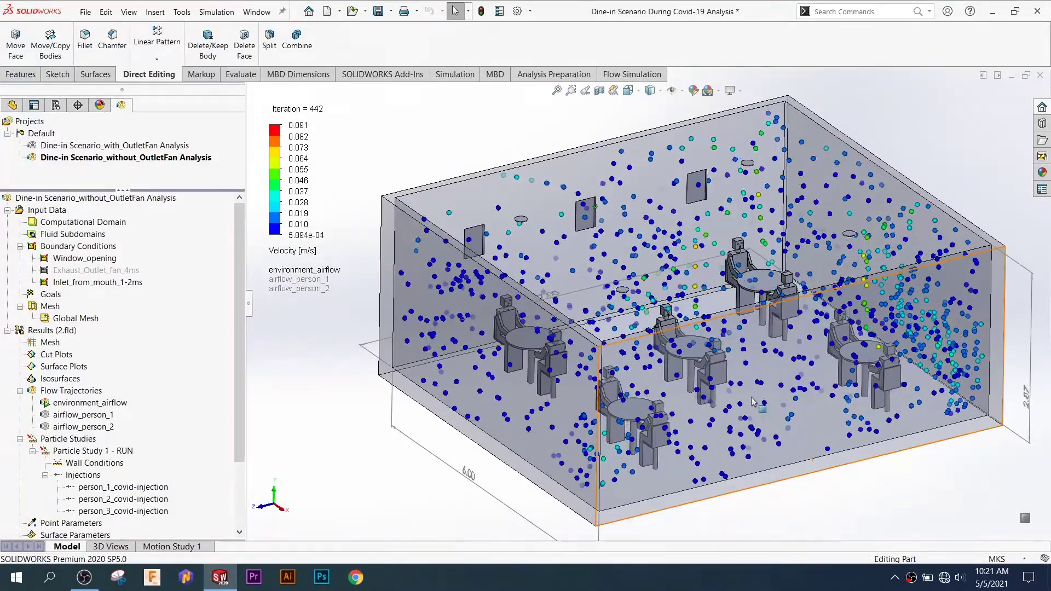
pyautogui.moveTo(852, 504)
pyautogui.mouseDown(button='middle')
pyautogui.moveTo(850, 485)
pyautogui.moveTo(830, 503)
pyautogui.mouseUp(button='middle')
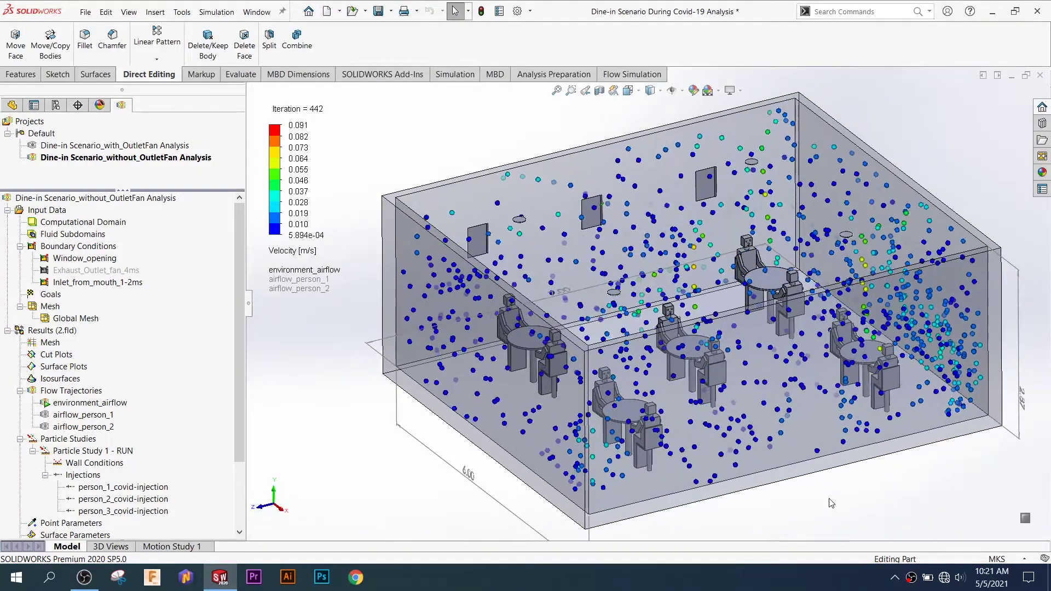
pyautogui.rightClick(124, 406)
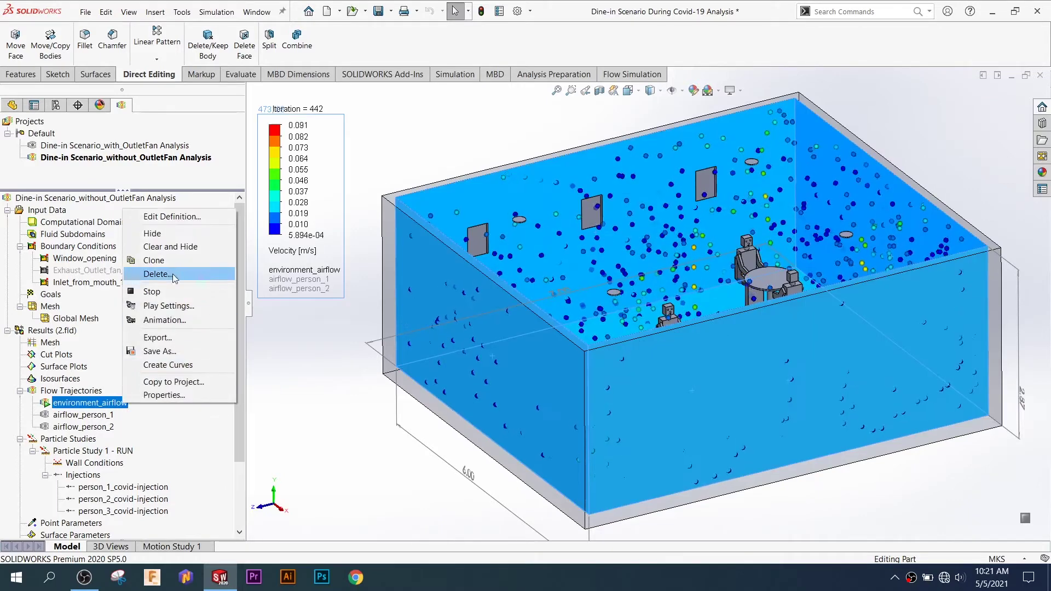
pyautogui.click(180, 246)
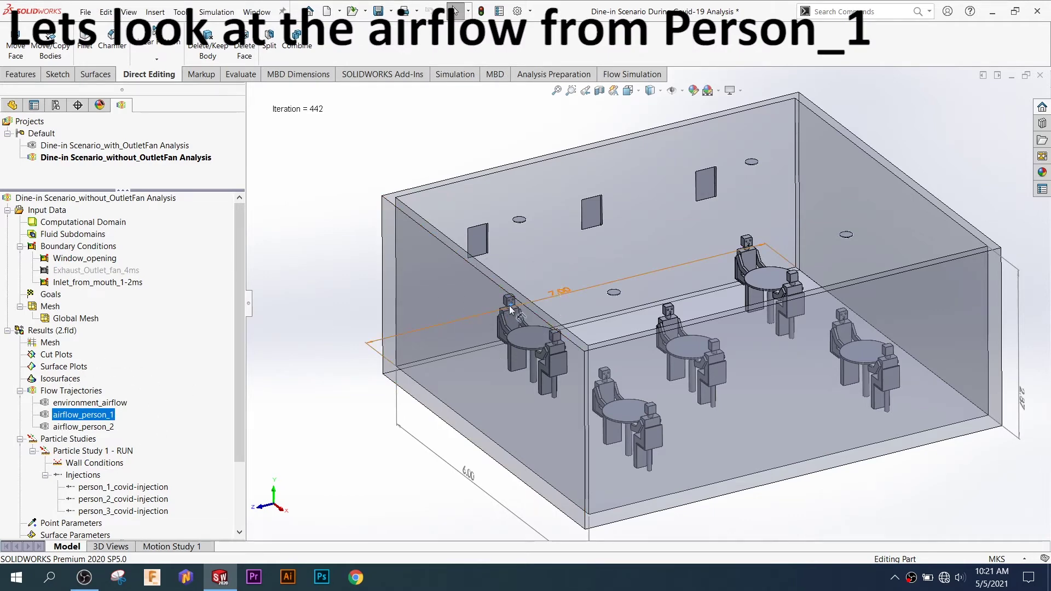
# Play airflow_person_1 trajectories with the velocity legend set to 0.003–0.567 m/s
pyautogui.rightClick(112, 420)
pyautogui.click(167, 306)
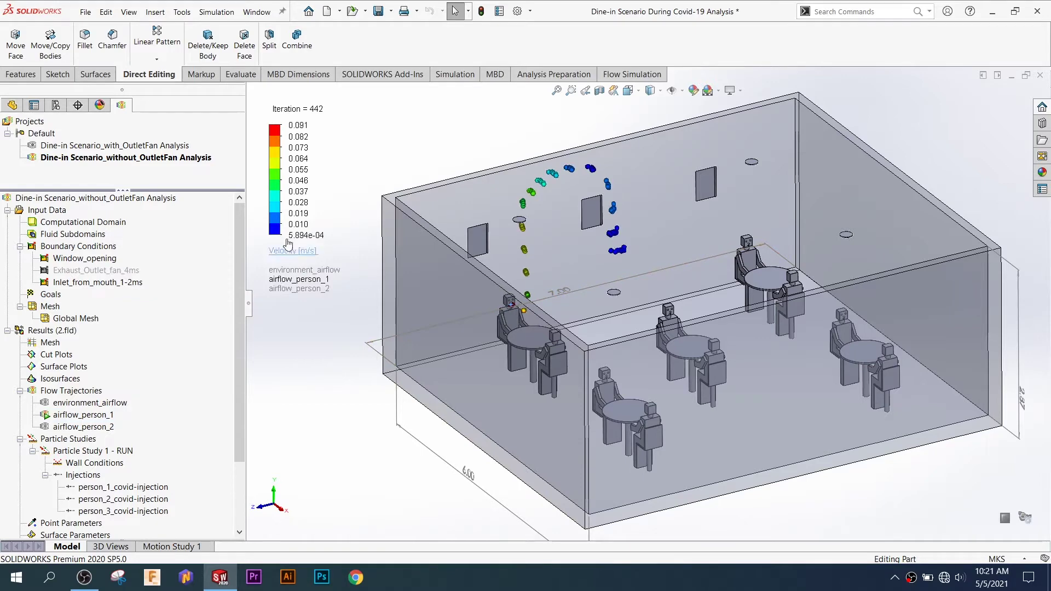
pyautogui.rightClick(321, 187)
pyautogui.click(298, 200)
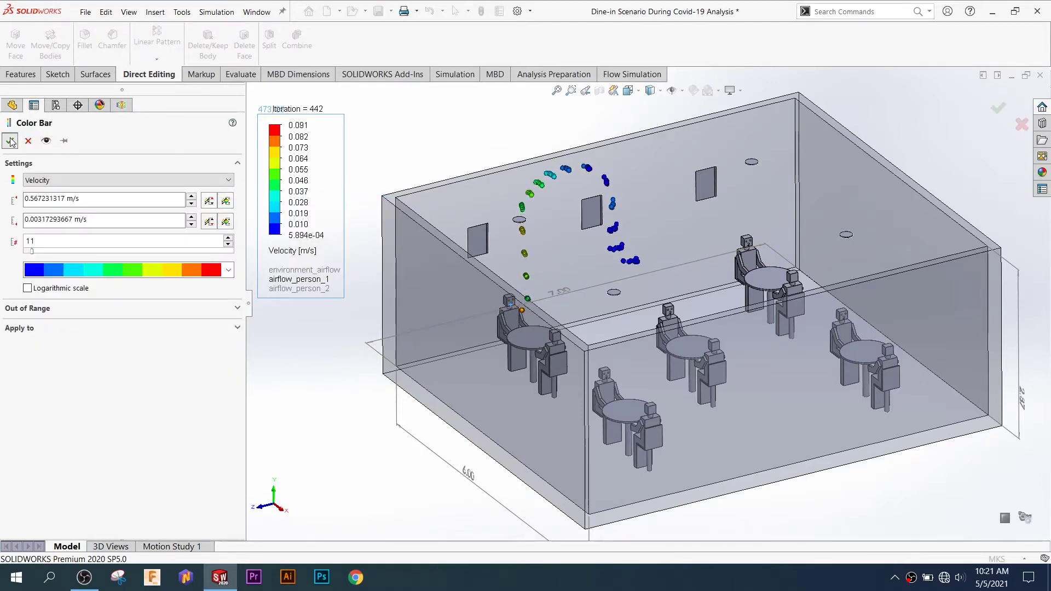
pyautogui.click(11, 142)
# Orbit and zoom around the room to follow person 1's trajectory arc
pyautogui.moveTo(296, 471); pyautogui.dragTo(335, 489, button='middle')
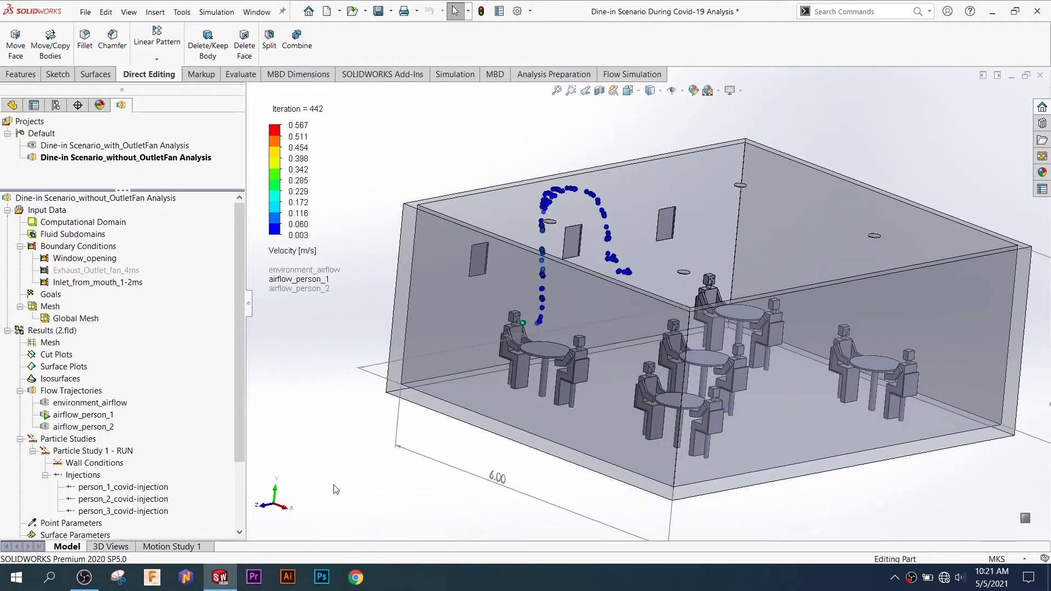
pyautogui.scroll(-3, 516, 344)
pyautogui.scroll(-4, 660, 310)
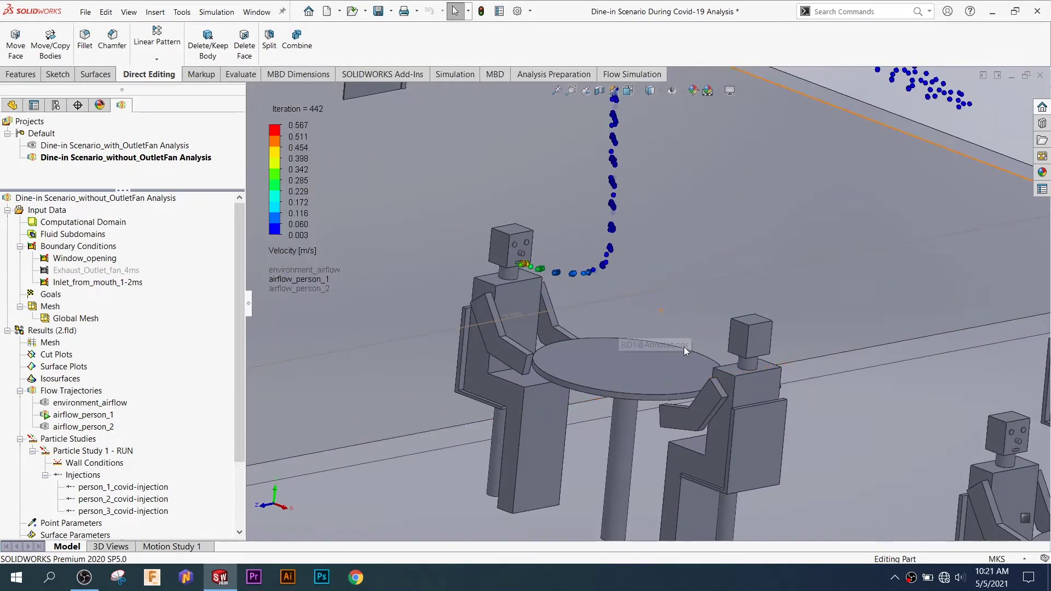
pyautogui.scroll(3, 684, 346)
pyautogui.scroll(3, 687, 349)
pyautogui.moveTo(701, 333)
pyautogui.mouseDown(button='middle')
pyautogui.moveTo(785, 313)
pyautogui.moveTo(731, 324)
pyautogui.mouseUp(button='middle')
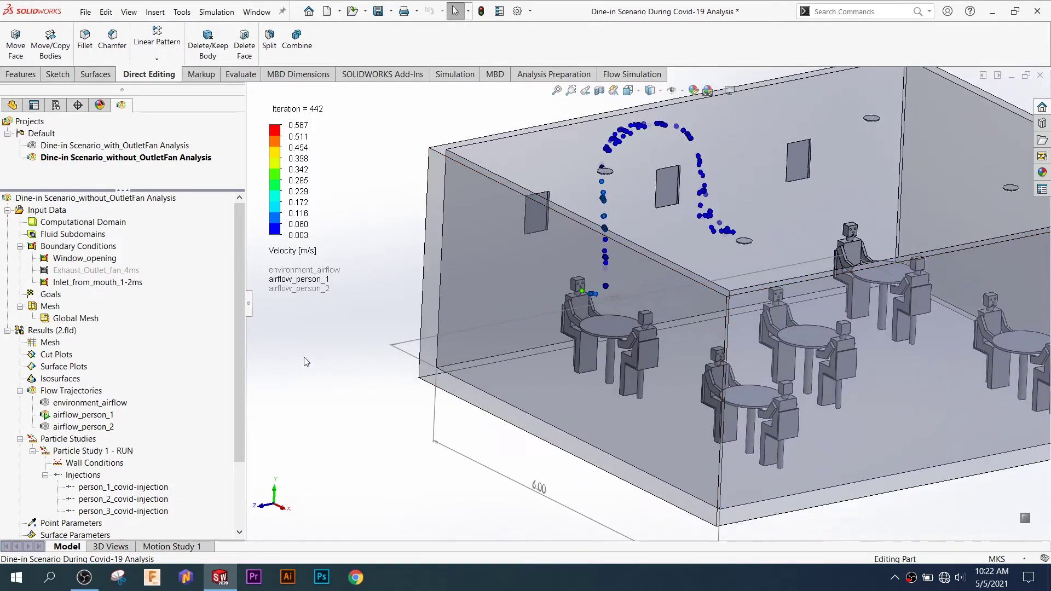
pyautogui.moveTo(598, 332); pyautogui.dragTo(580, 328, button='middle')
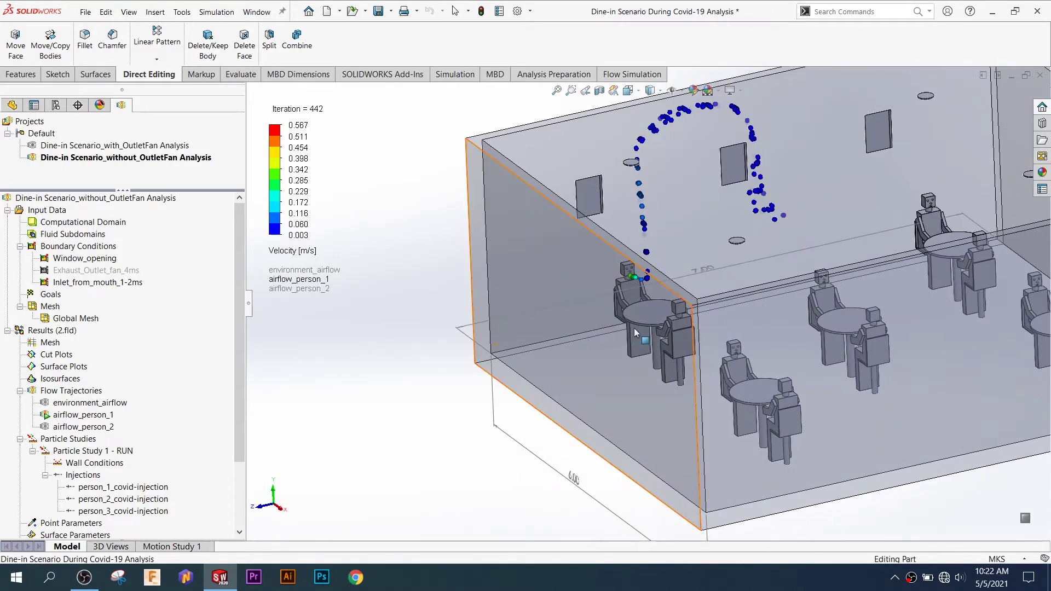
pyautogui.moveTo(579, 329); pyautogui.dragTo(539, 325, button='middle')
# Clear and hide the airflow_person_1 trajectories, selecting airflow_person_2 next
pyautogui.rightClick(104, 417)
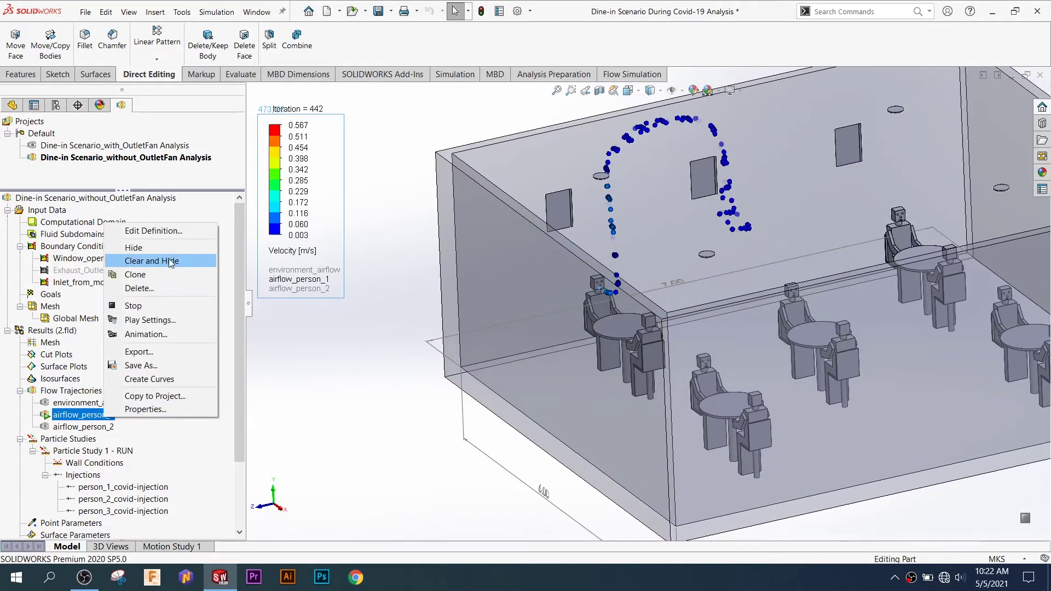
pyautogui.click(151, 261)
pyautogui.click(112, 429)
pyautogui.rightClick(122, 434)
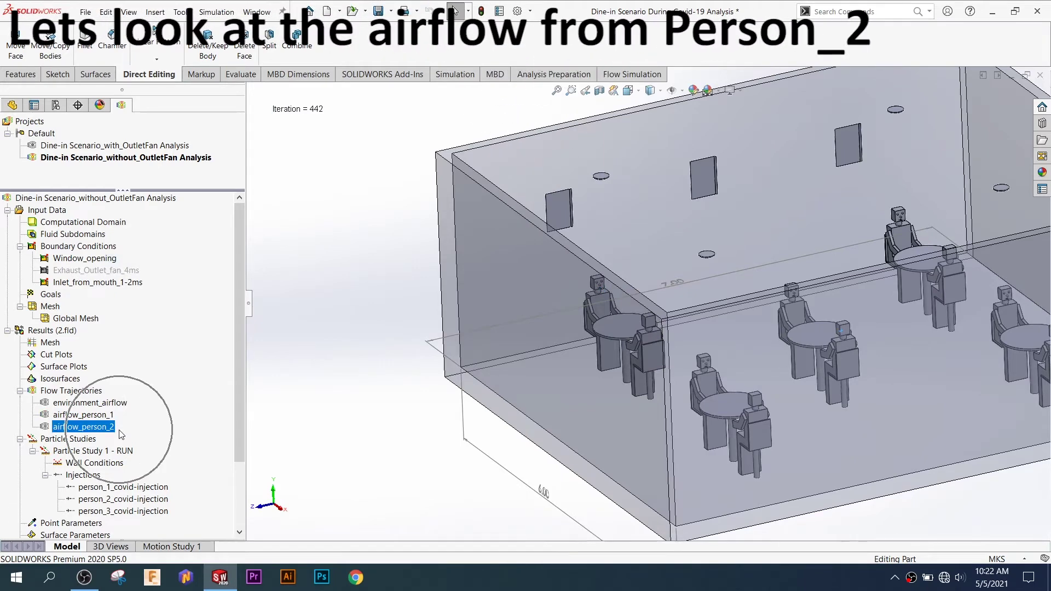
pyautogui.scroll(-3, 862, 330)
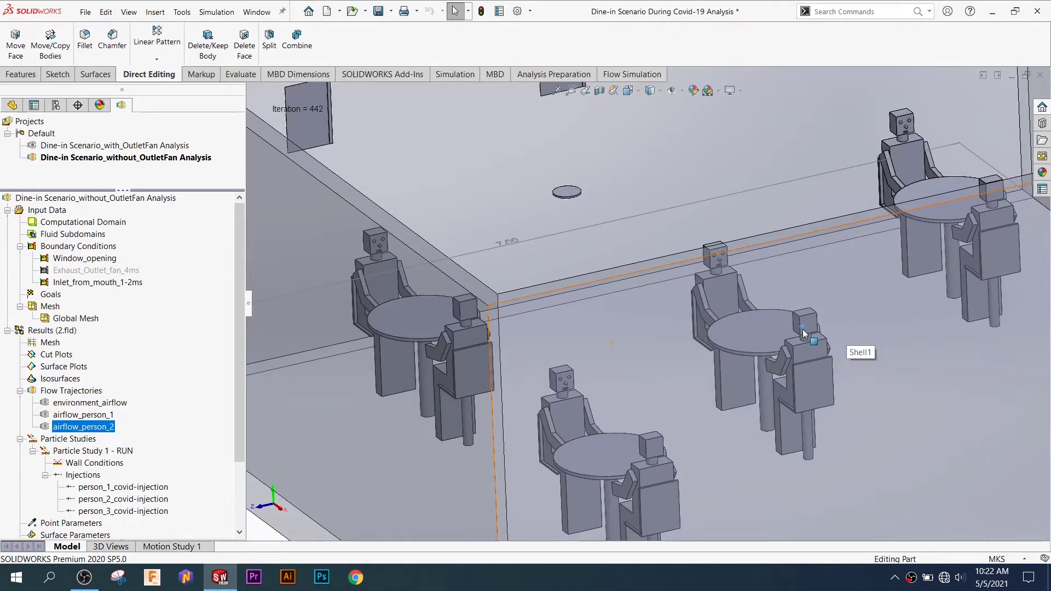
pyautogui.scroll(5, 804, 333)
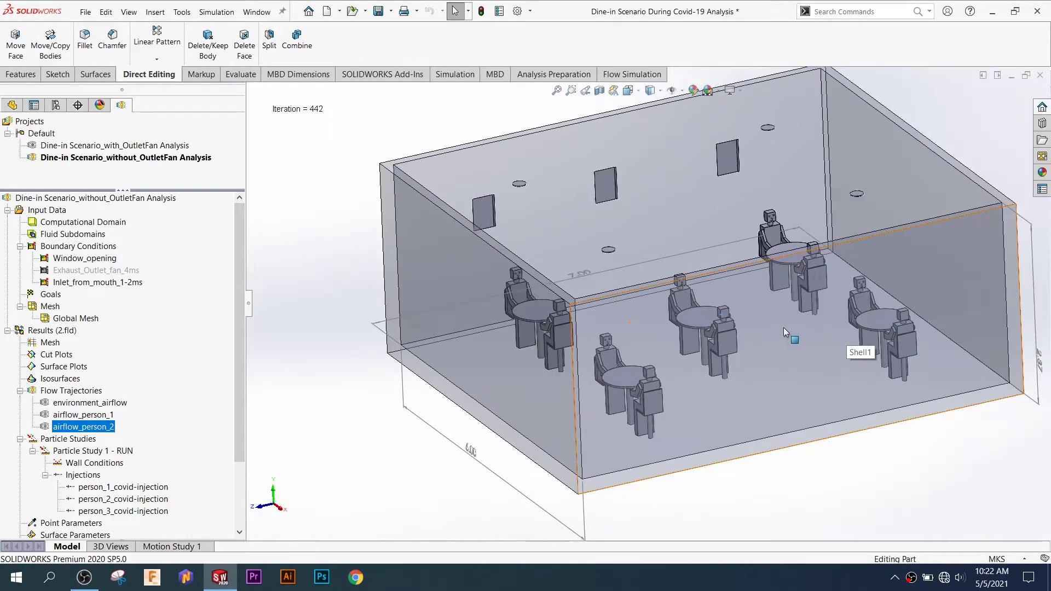
pyautogui.rightClick(111, 432)
pyautogui.click(139, 314)
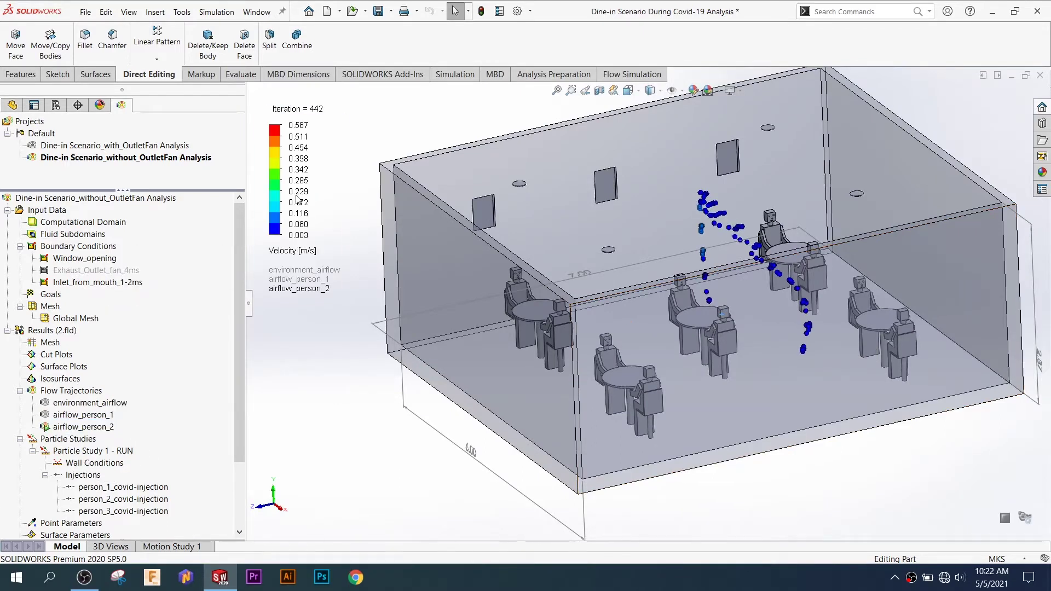
pyautogui.rightClick(277, 179)
pyautogui.click(312, 199)
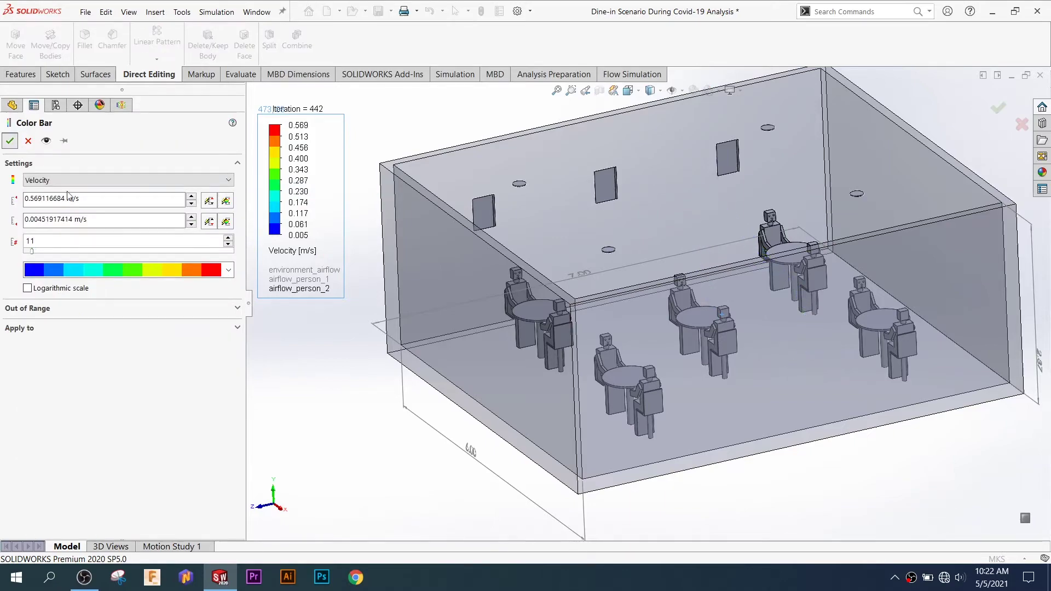
pyautogui.press('Return')
pyautogui.moveTo(410, 451); pyautogui.dragTo(774, 325, button='middle')
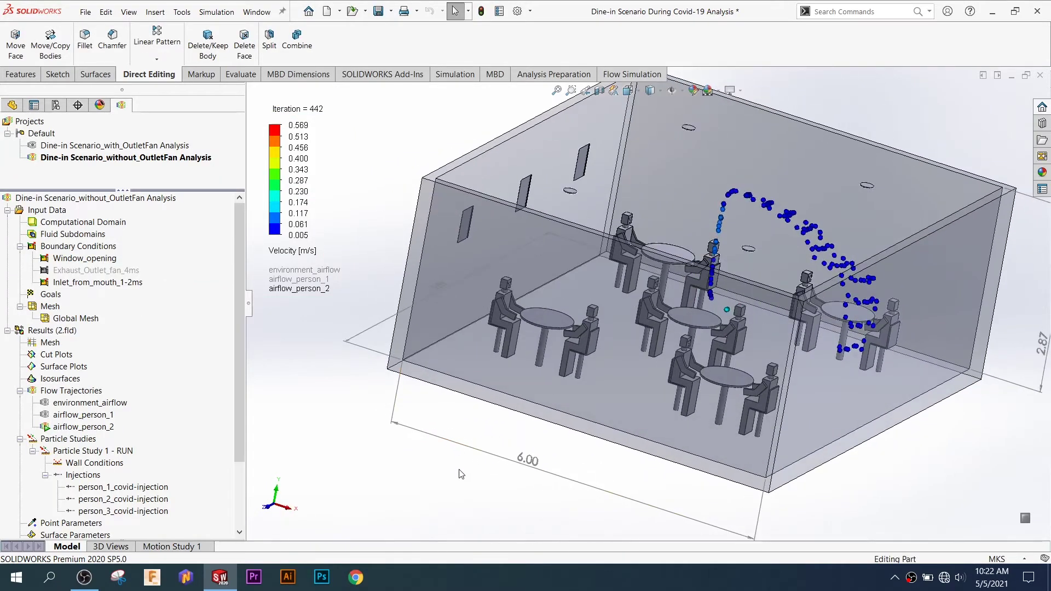
pyautogui.scroll(-5, 774, 325)
pyautogui.scroll(-2, 773, 325)
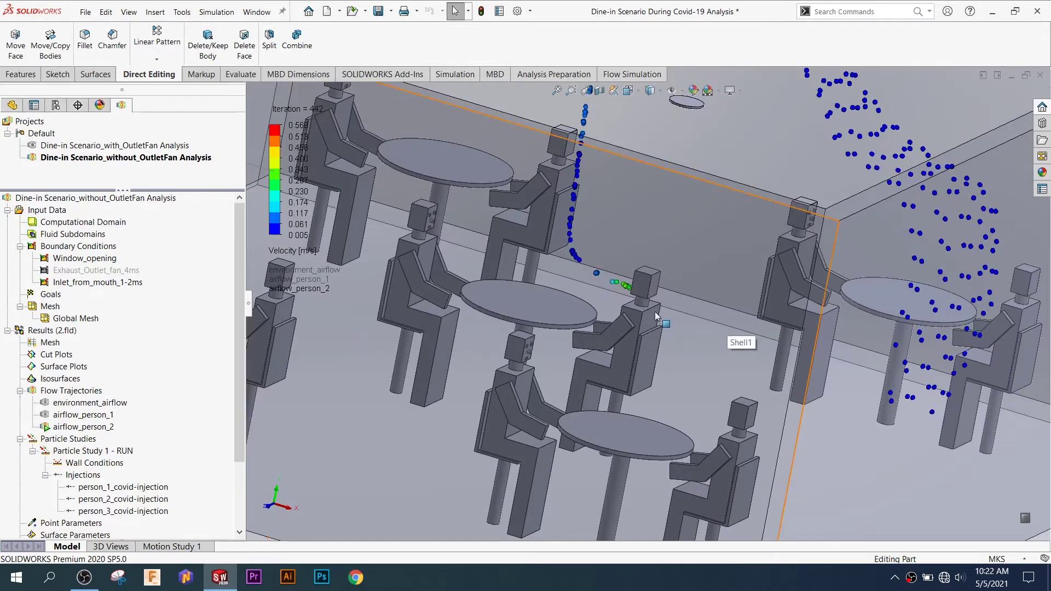
pyautogui.scroll(-2, 656, 314)
pyautogui.scroll(3, 655, 314)
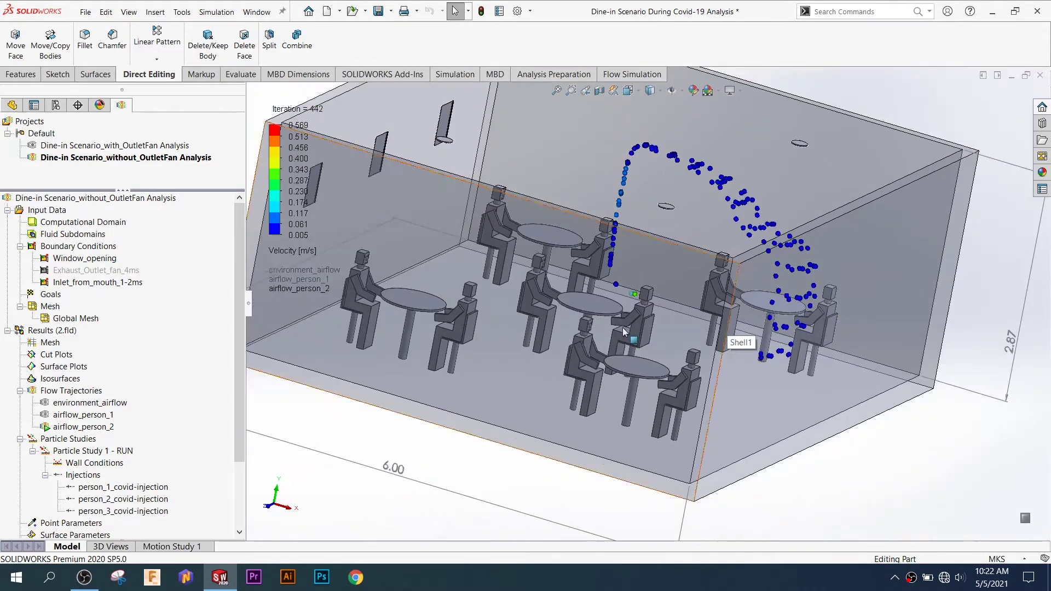
pyautogui.scroll(2, 656, 315)
pyautogui.scroll(2, 656, 316)
pyautogui.moveTo(668, 323)
pyautogui.mouseDown(button='middle')
pyautogui.moveTo(431, 442)
pyautogui.moveTo(837, 419)
pyautogui.moveTo(819, 417)
pyautogui.mouseUp(button='middle')
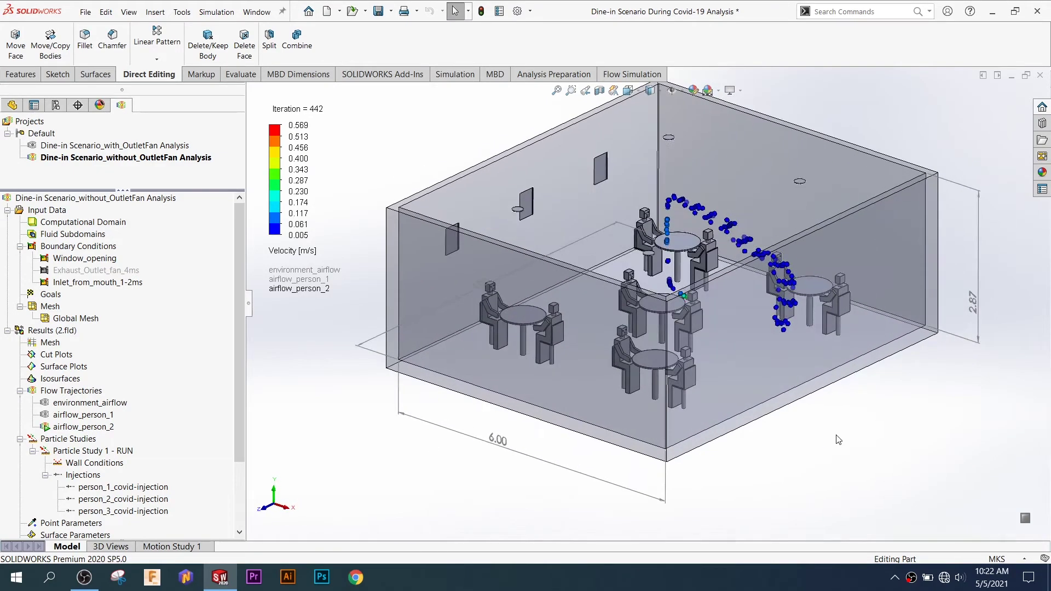
pyautogui.scroll(-2, 818, 416)
pyautogui.scroll(1, 818, 416)
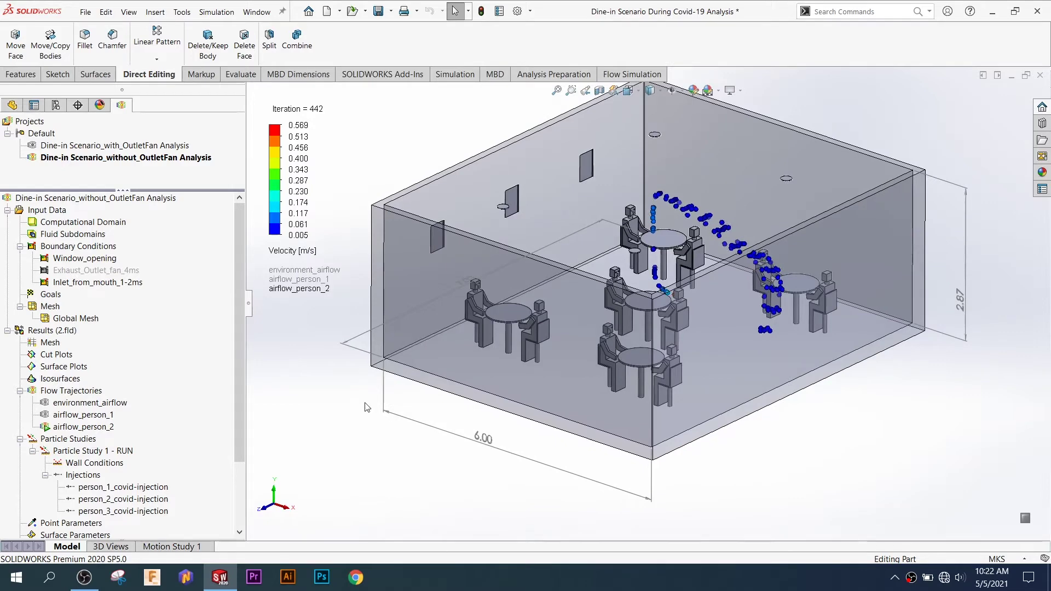
pyautogui.rightClick(111, 429)
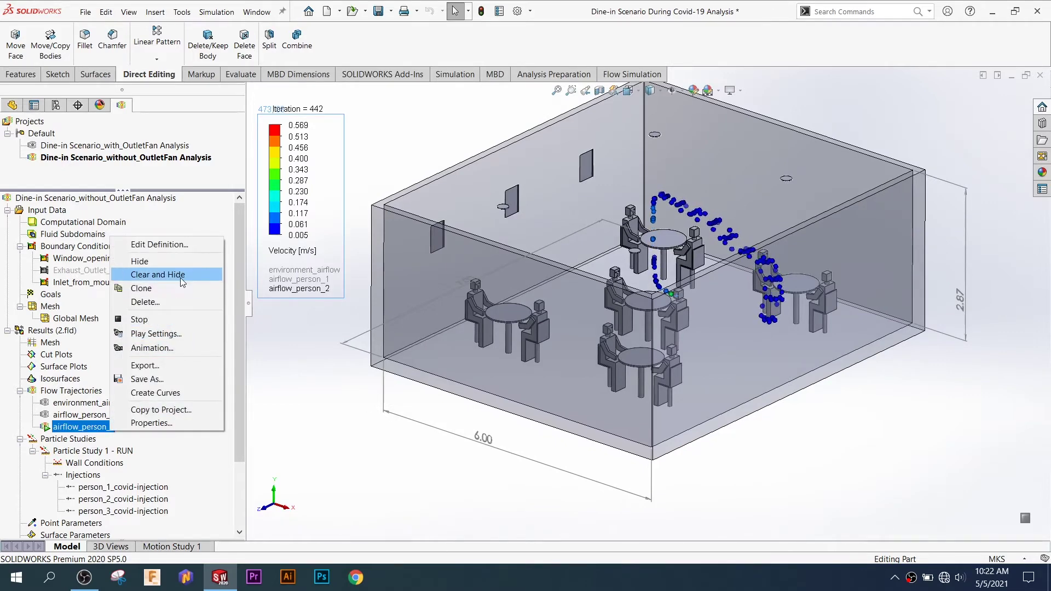
pyautogui.click(159, 274)
pyautogui.scroll(-1, 253, 436)
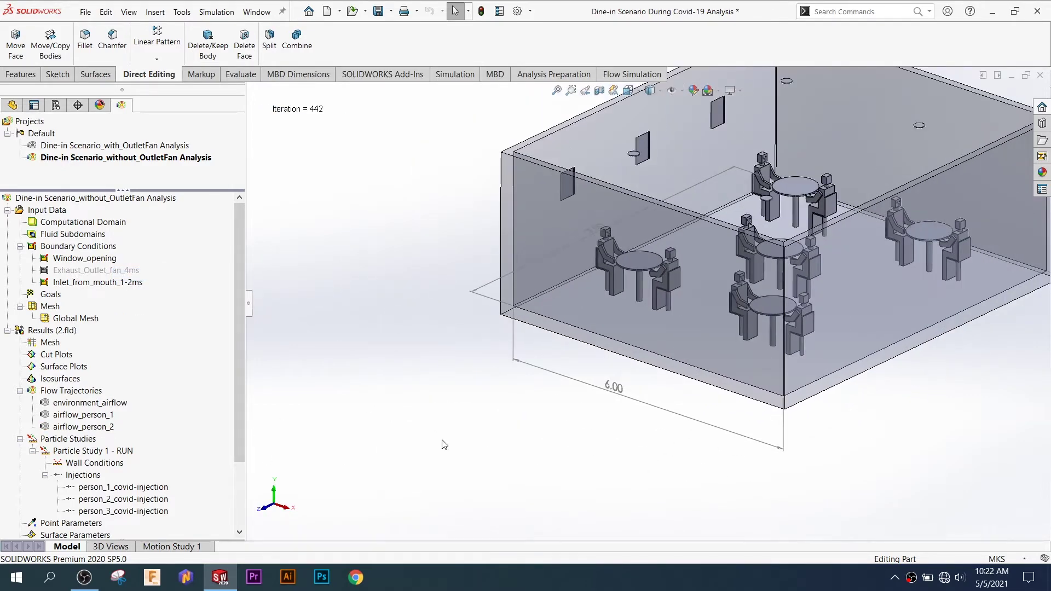
pyautogui.scroll(1, 327, 457)
# Play person_1_covid-injection trajectories with the trajectory time legend applied
pyautogui.click(169, 488)
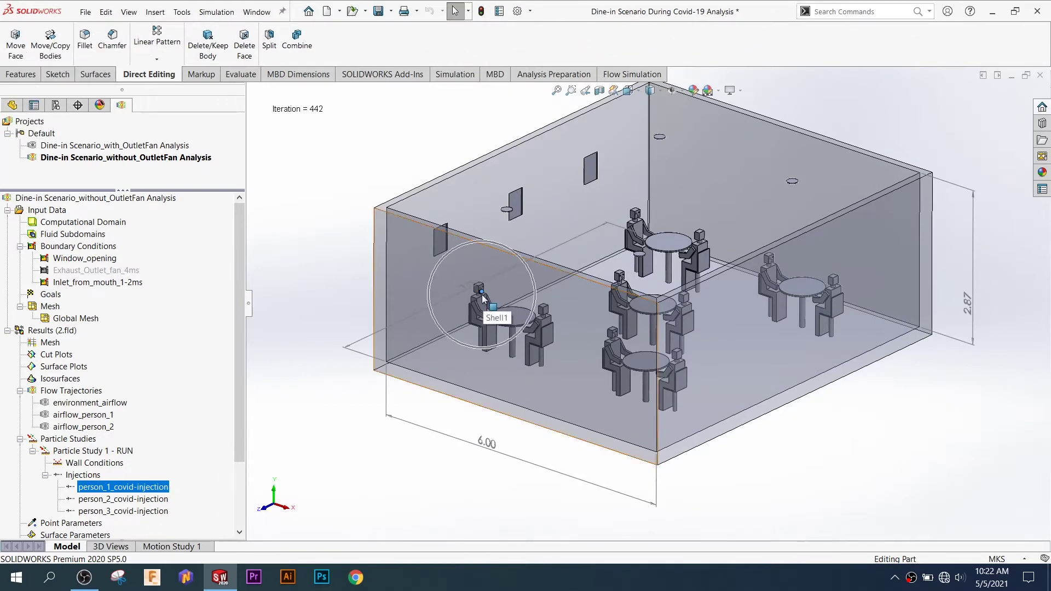
pyautogui.rightClick(155, 488)
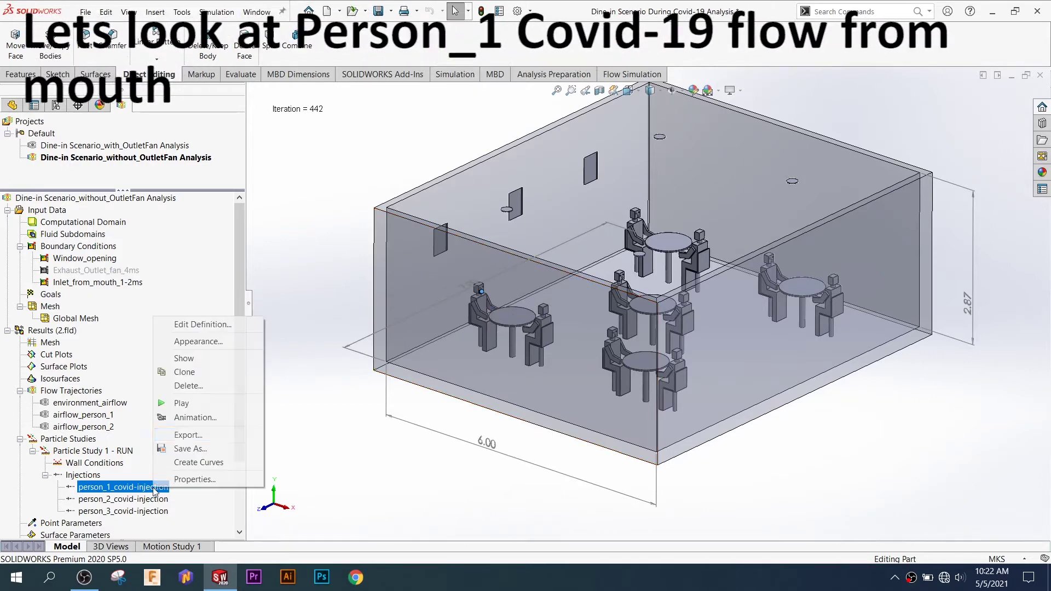
pyautogui.click(182, 403)
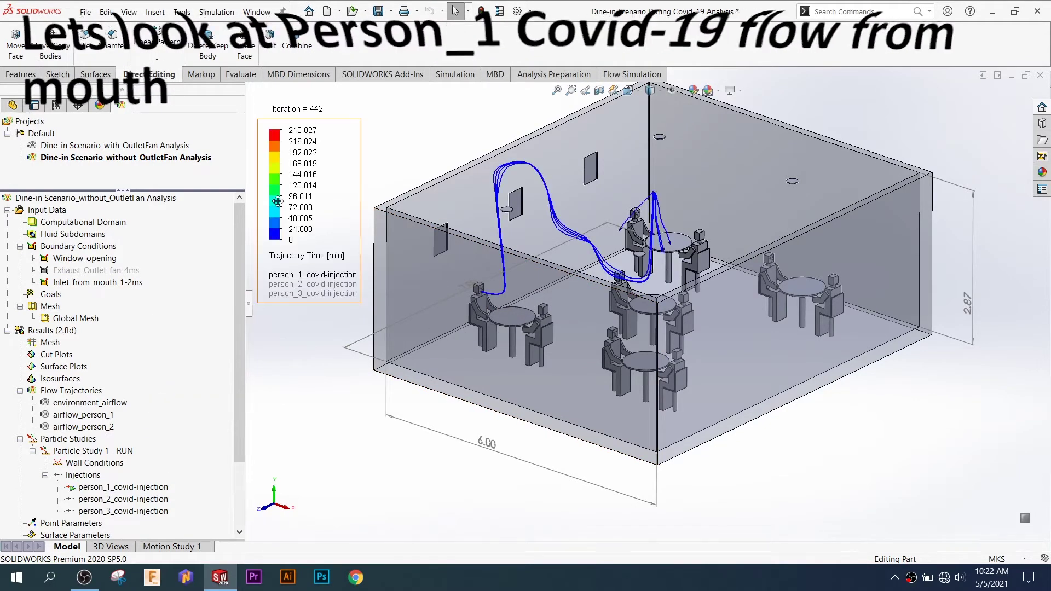
pyautogui.rightClick(335, 199)
pyautogui.press('Escape')
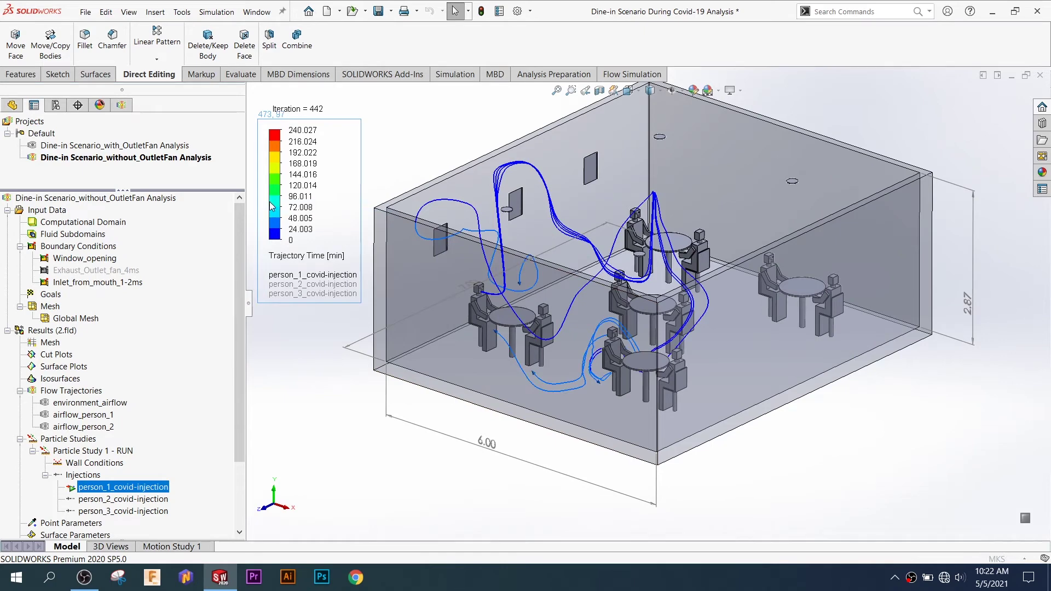
pyautogui.doubleClick(275, 206)
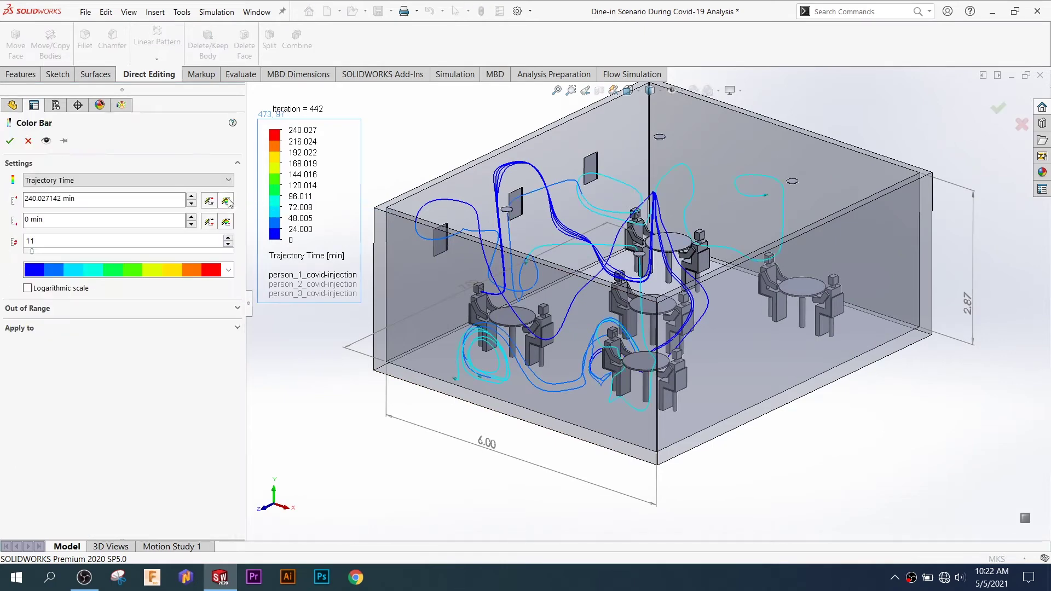
pyautogui.click(10, 141)
# Review person 1's paths, timed up to 240.027 min, from several angles, then clear them
pyautogui.moveTo(542, 345)
pyautogui.mouseDown(button='middle')
pyautogui.moveTo(814, 405)
pyautogui.moveTo(797, 385)
pyautogui.moveTo(832, 484)
pyautogui.mouseUp(button='middle')
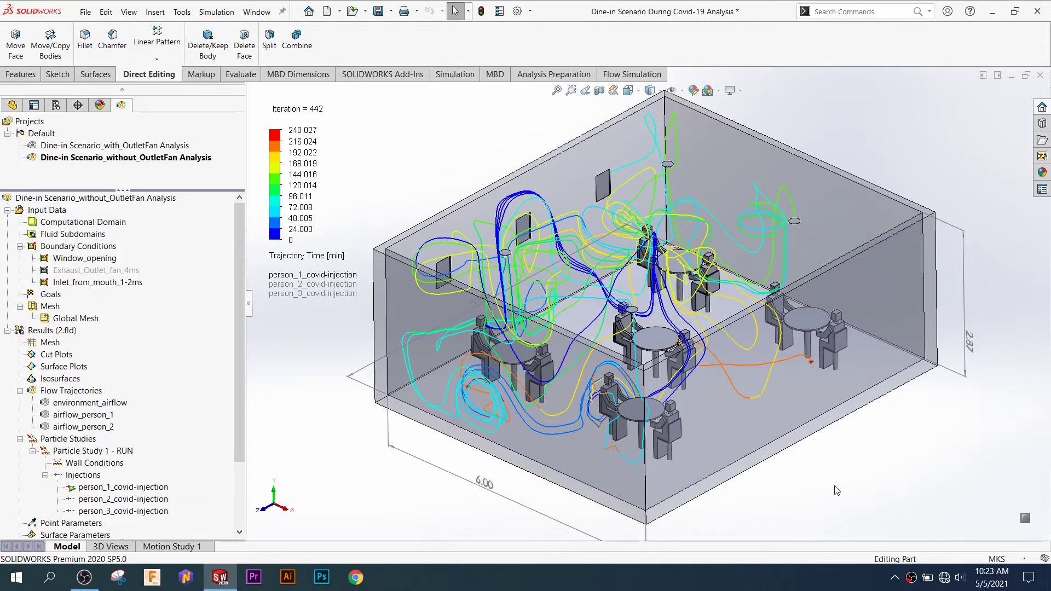
pyautogui.rightClick(162, 491)
pyautogui.click(211, 359)
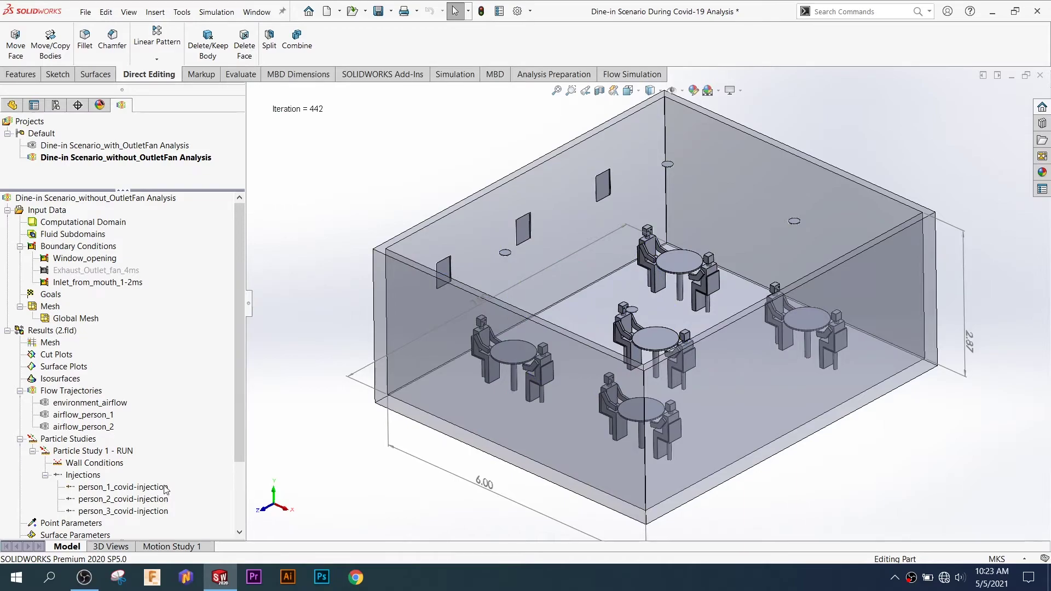
pyautogui.rightClick(166, 488)
pyautogui.click(212, 357)
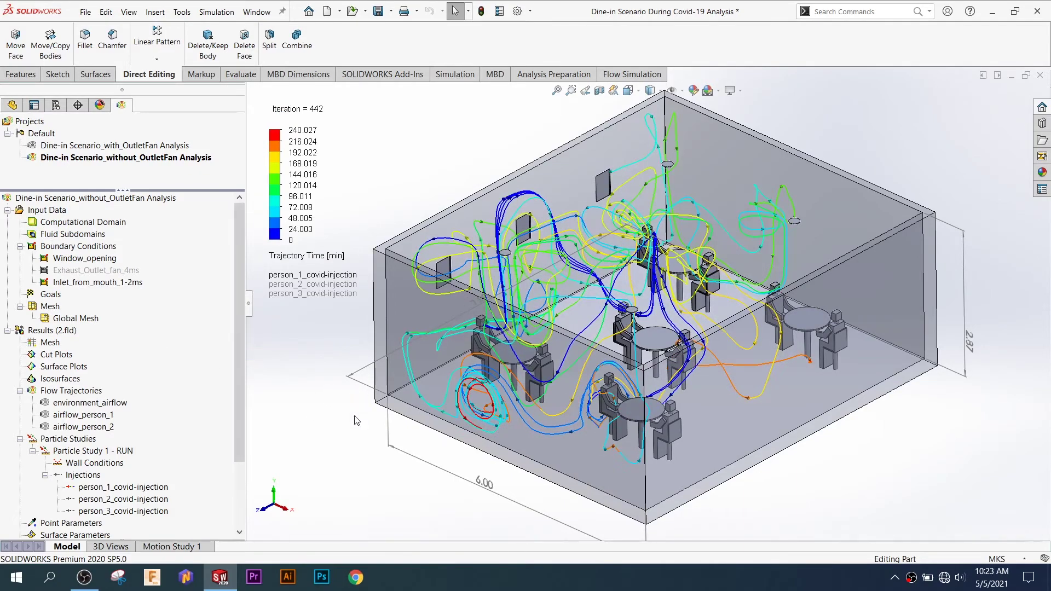
pyautogui.moveTo(356, 420)
pyautogui.mouseDown(button='middle')
pyautogui.moveTo(746, 520)
pyautogui.moveTo(787, 469)
pyautogui.moveTo(760, 495)
pyautogui.mouseUp(button='middle')
pyautogui.rightClick(159, 495)
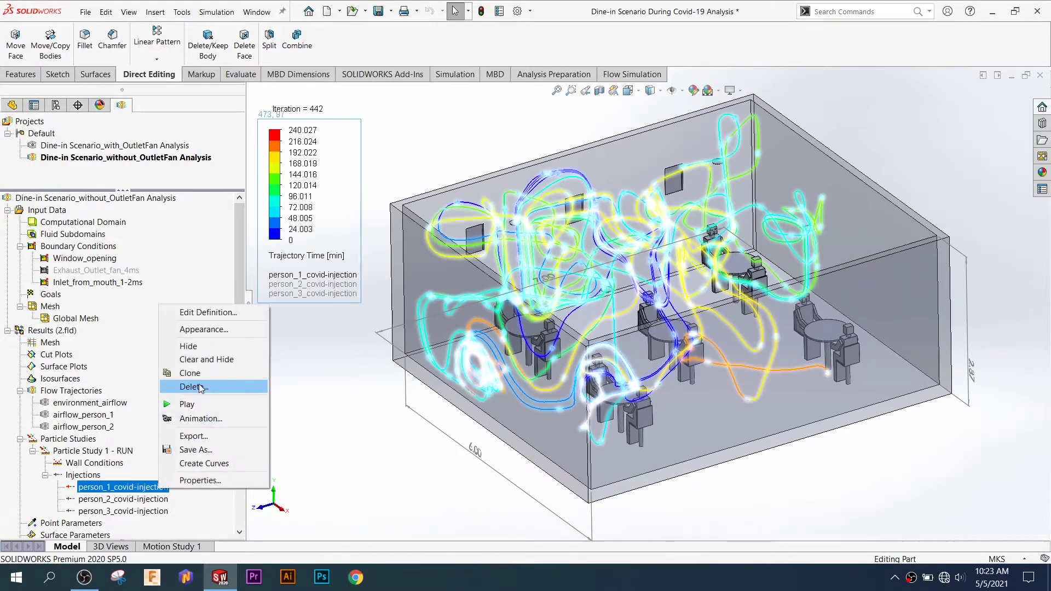
pyautogui.click(211, 359)
pyautogui.click(174, 503)
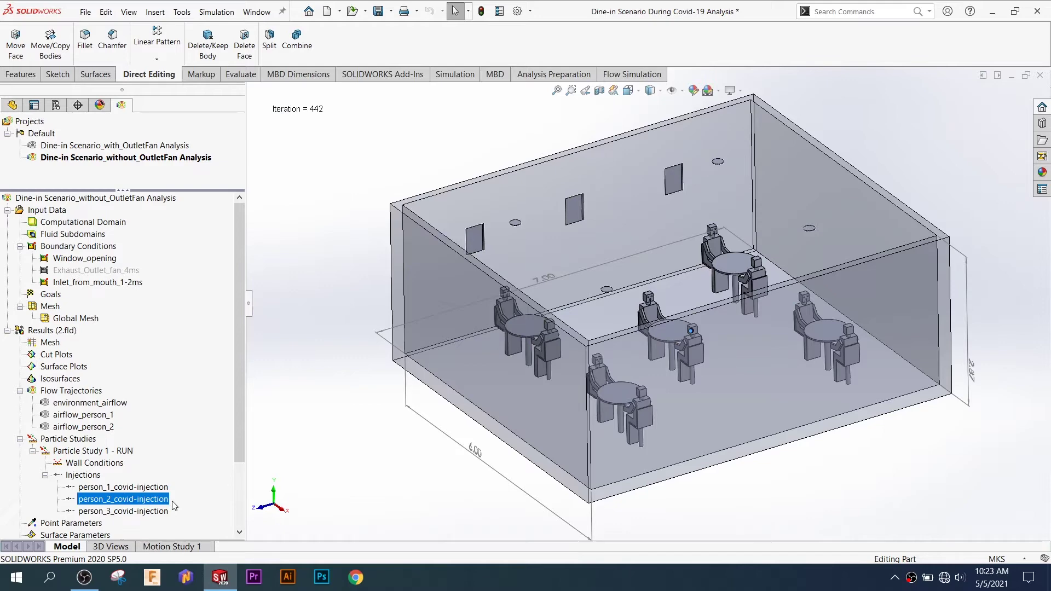
# Play person_2_covid-injection trajectories with the trajectory time legend applied
pyautogui.scroll(-2, 686, 331)
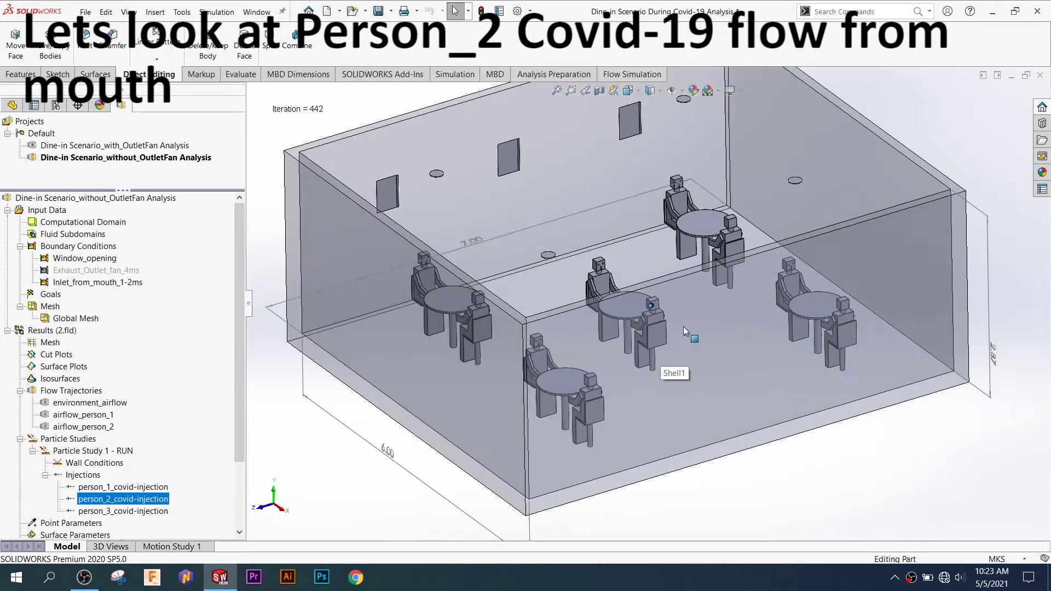
pyautogui.scroll(-4, 682, 326)
pyautogui.click(648, 310)
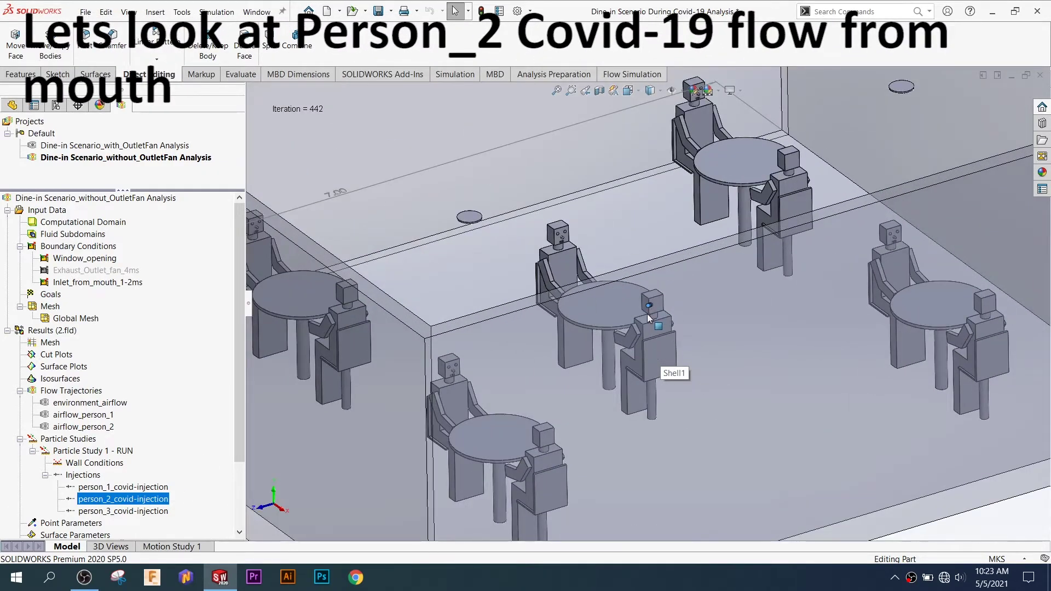
pyautogui.scroll(6, 652, 314)
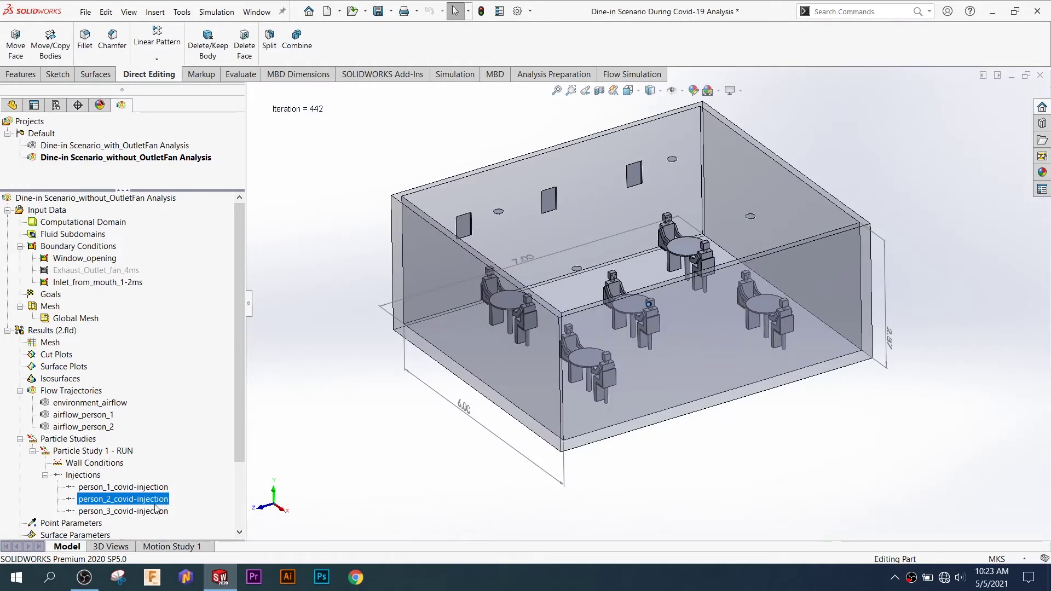
pyautogui.rightClick(157, 508)
pyautogui.click(191, 419)
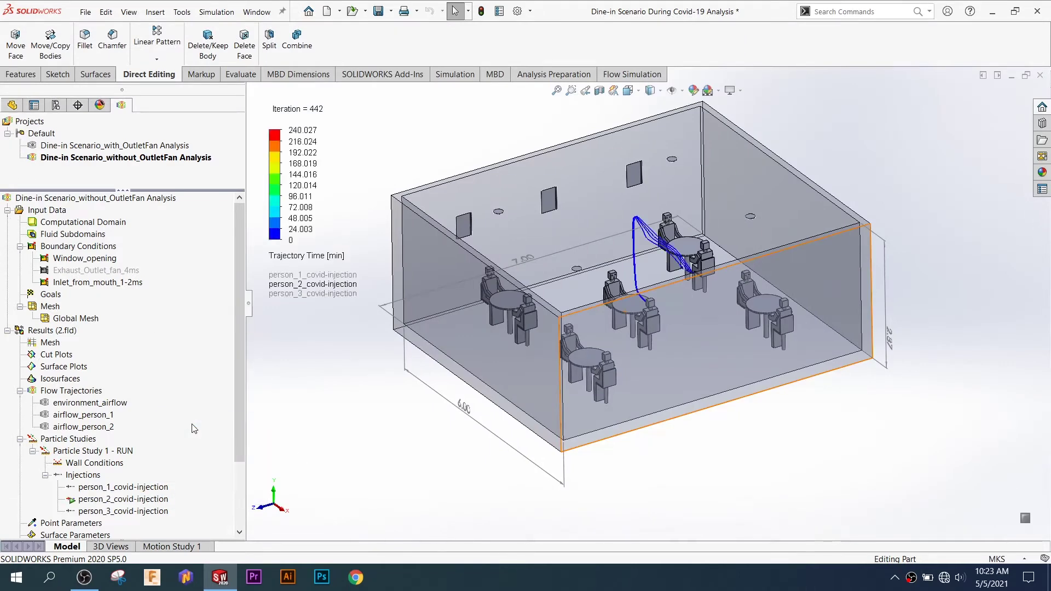
pyautogui.rightClick(279, 175)
pyautogui.click(297, 184)
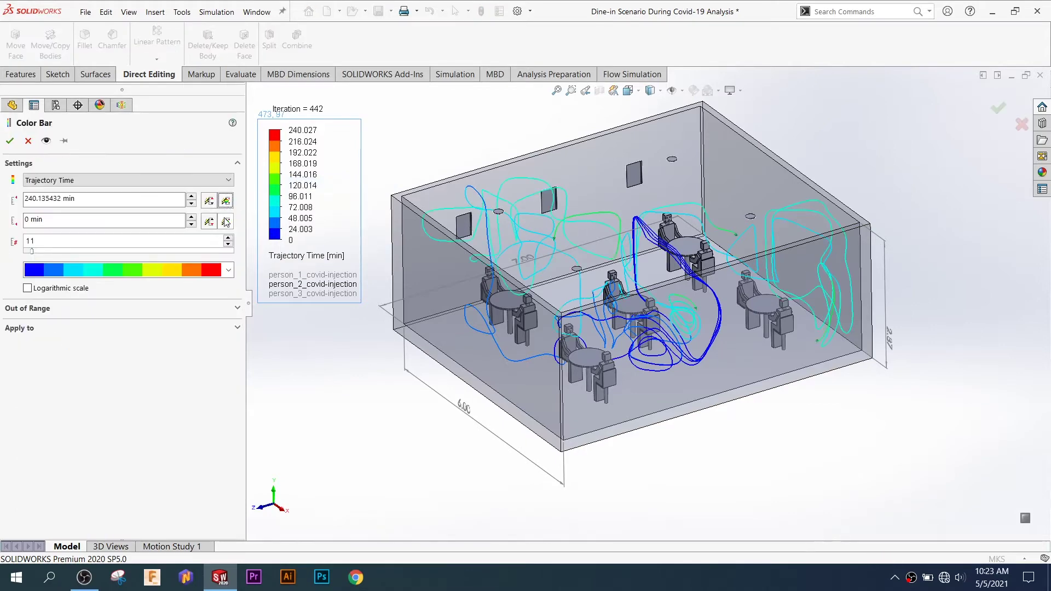
pyautogui.click(10, 141)
# Orbit toward a top-down view of person 2's paths, then clear and hide them
pyautogui.scroll(-2, 444, 274)
pyautogui.scroll(-1, 444, 273)
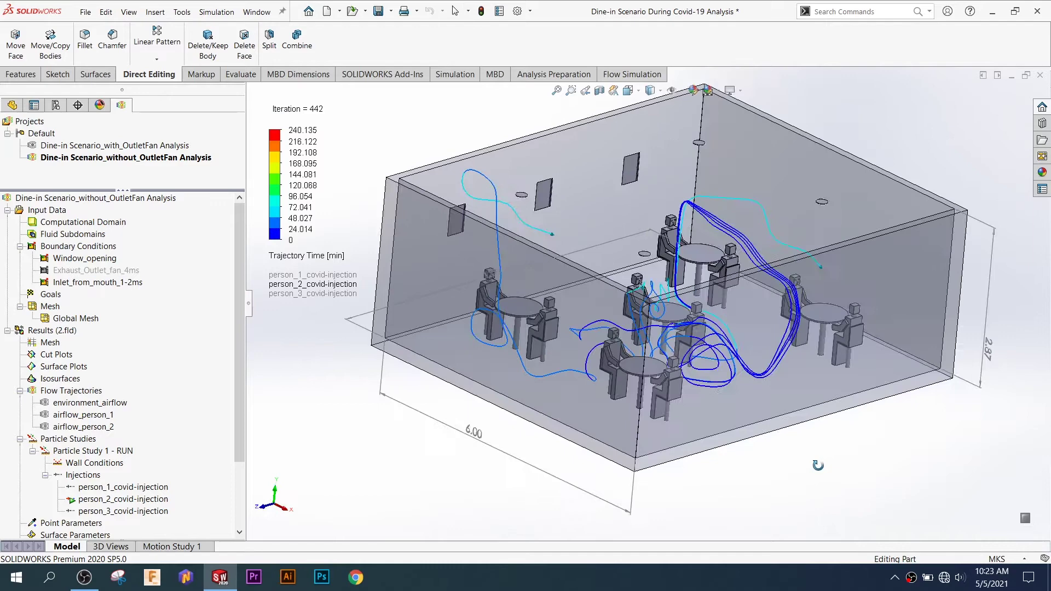
pyautogui.moveTo(816, 494); pyautogui.dragTo(813, 475, button='middle')
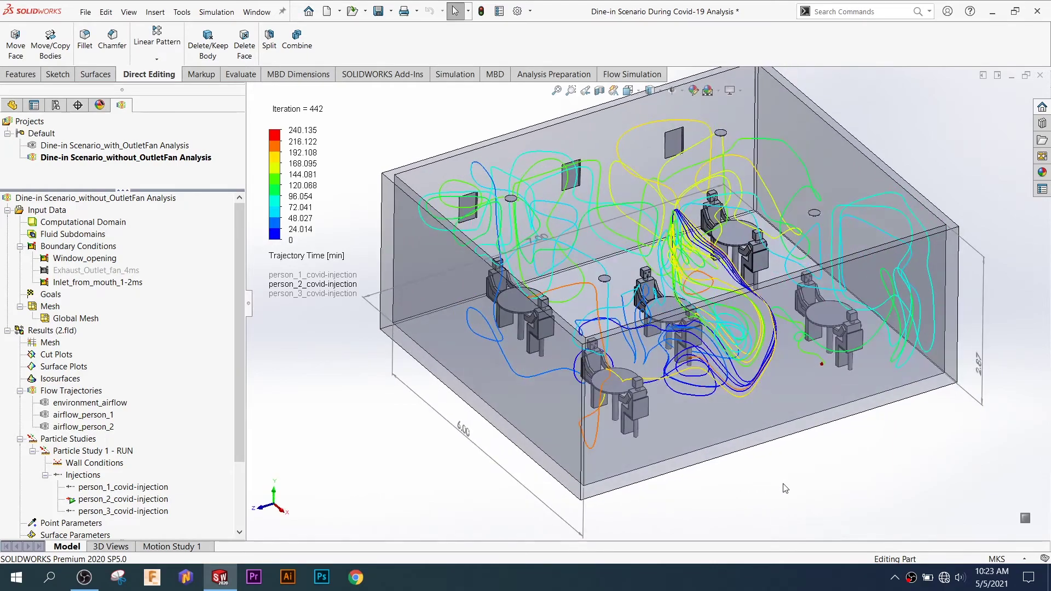
pyautogui.scroll(-2, 783, 480)
pyautogui.moveTo(783, 480)
pyautogui.mouseDown(button='middle')
pyautogui.moveTo(770, 478)
pyautogui.moveTo(803, 480)
pyautogui.moveTo(788, 479)
pyautogui.mouseUp(button='middle')
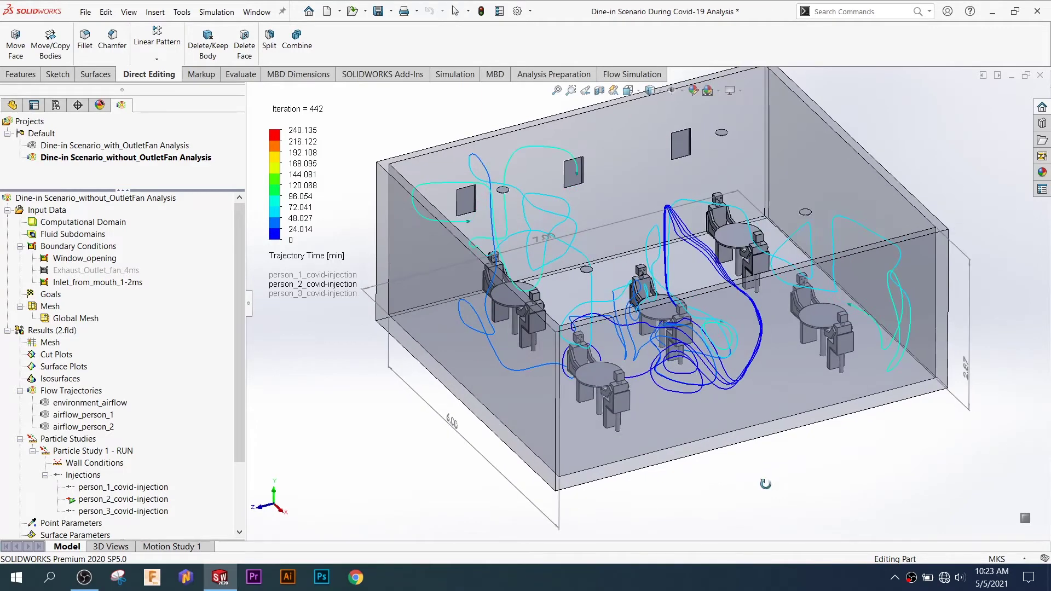
pyautogui.rightClick(160, 504)
pyautogui.click(197, 369)
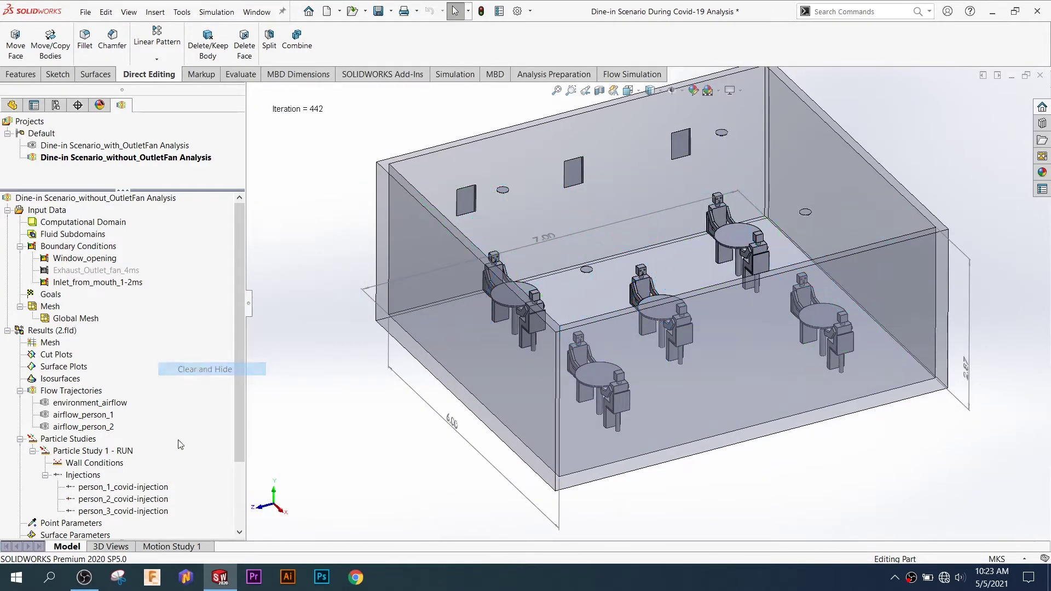
# Show person 2's paths (up to 240.135 min) again, orbit around them, then clear them
pyautogui.rightClick(163, 503)
pyautogui.click(209, 373)
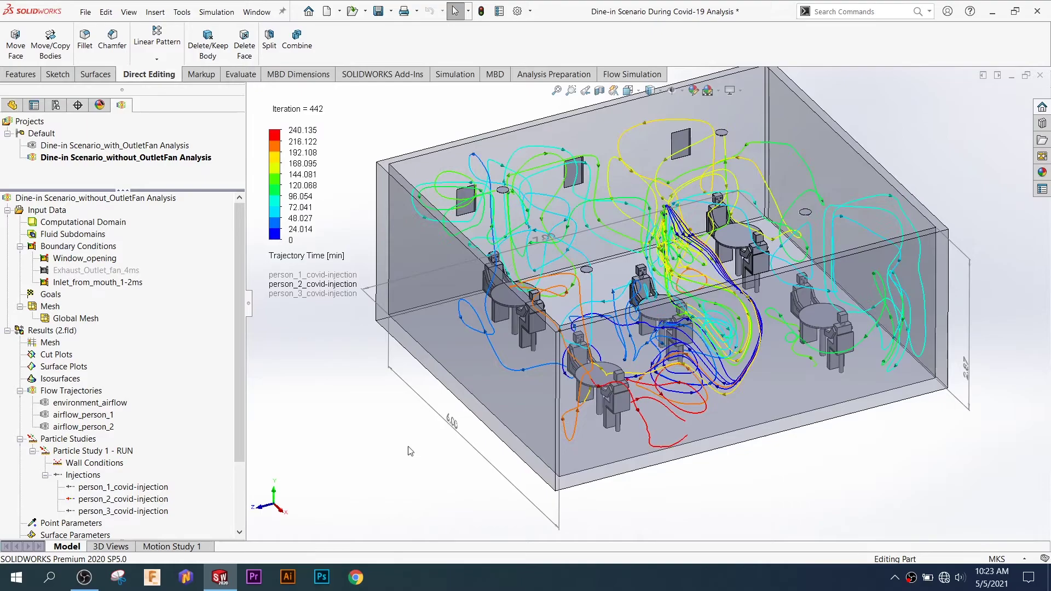
pyautogui.moveTo(752, 491)
pyautogui.mouseDown(button='middle')
pyautogui.moveTo(611, 471)
pyautogui.moveTo(711, 479)
pyautogui.mouseUp(button='middle')
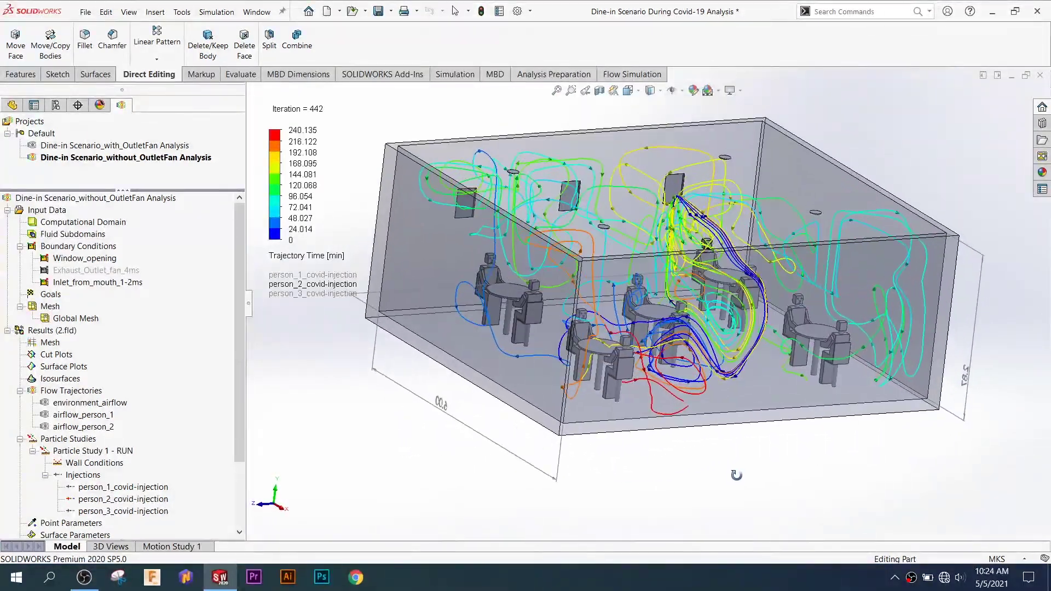
pyautogui.moveTo(713, 476); pyautogui.dragTo(333, 488, button='middle')
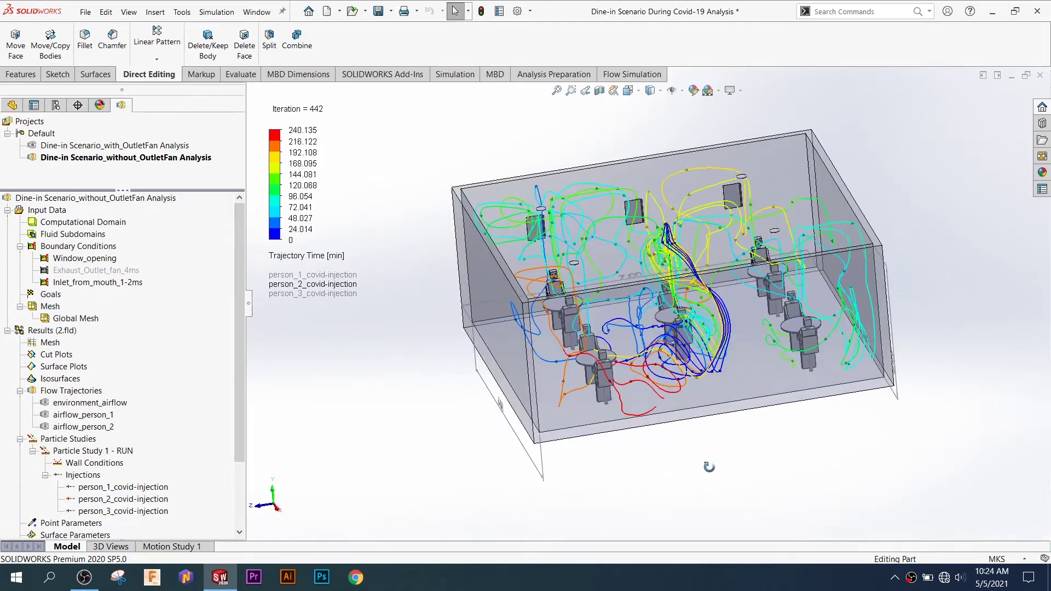
pyautogui.rightClick(164, 499)
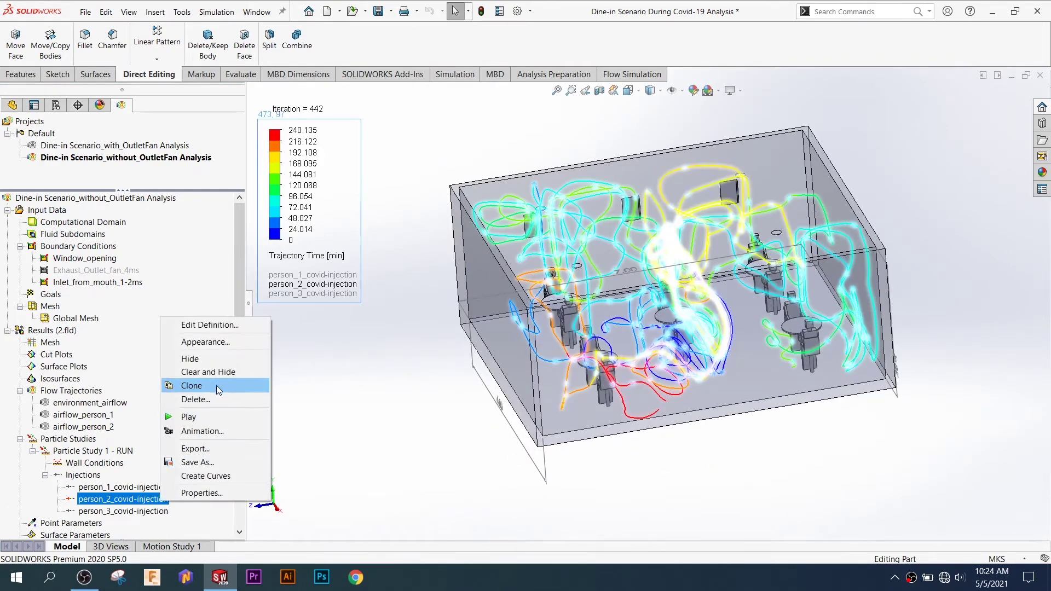
pyautogui.click(221, 372)
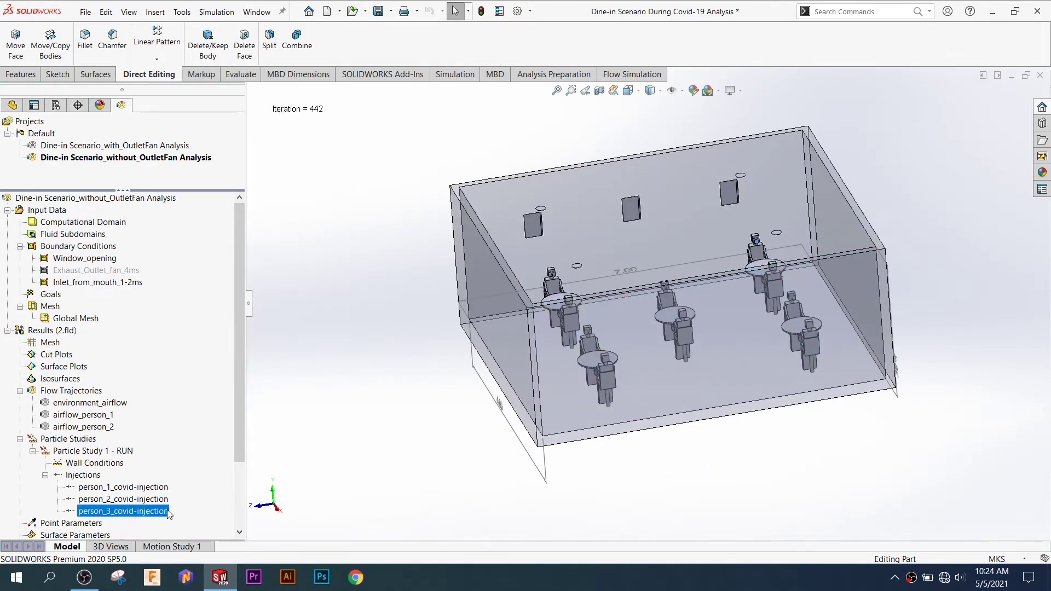
# Fit the room and show person 3's trajectories with colour bar maximum 212.556 min
pyautogui.scroll(-3, 758, 244)
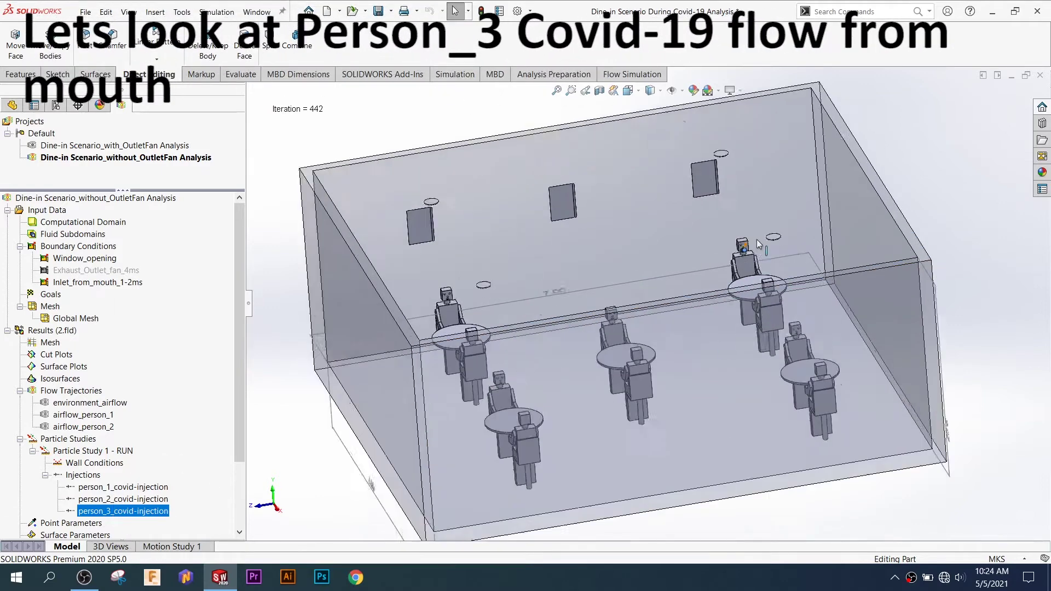
pyautogui.scroll(-2, 727, 275)
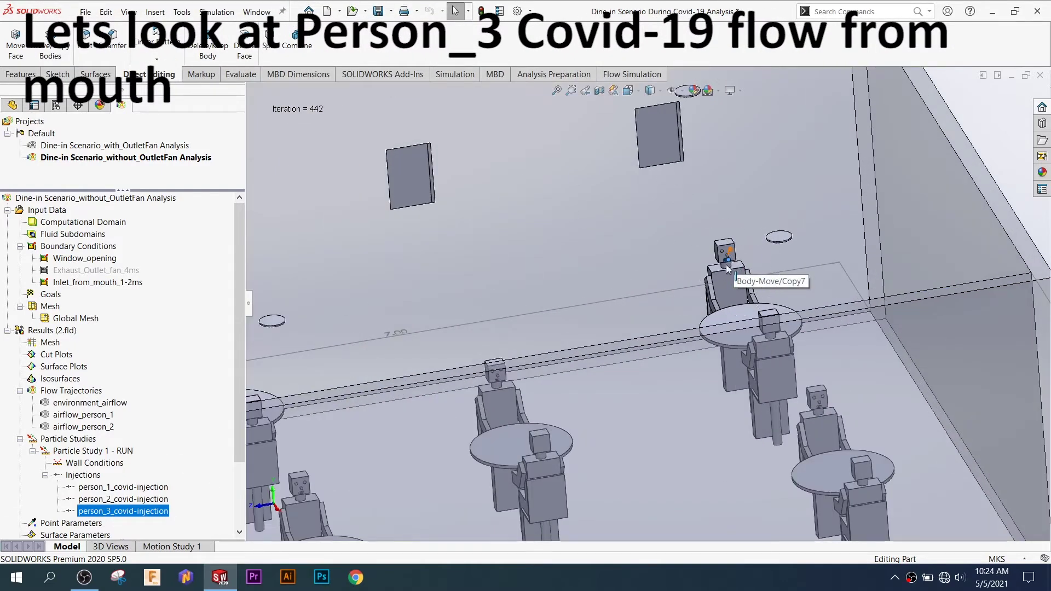
pyautogui.scroll(-2, 727, 269)
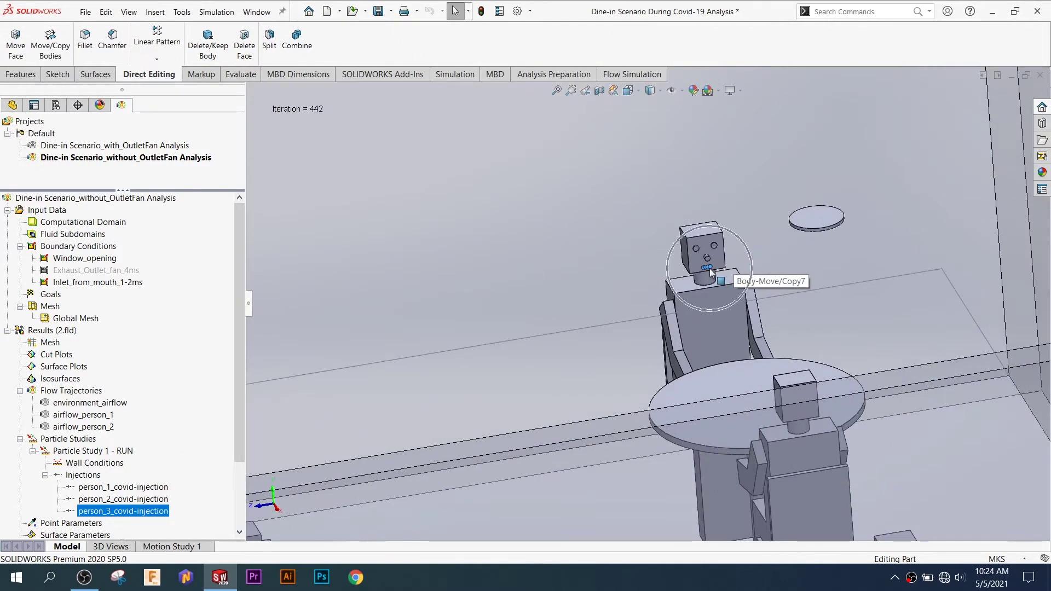
pyautogui.press('f')
pyautogui.rightClick(151, 515)
pyautogui.click(183, 427)
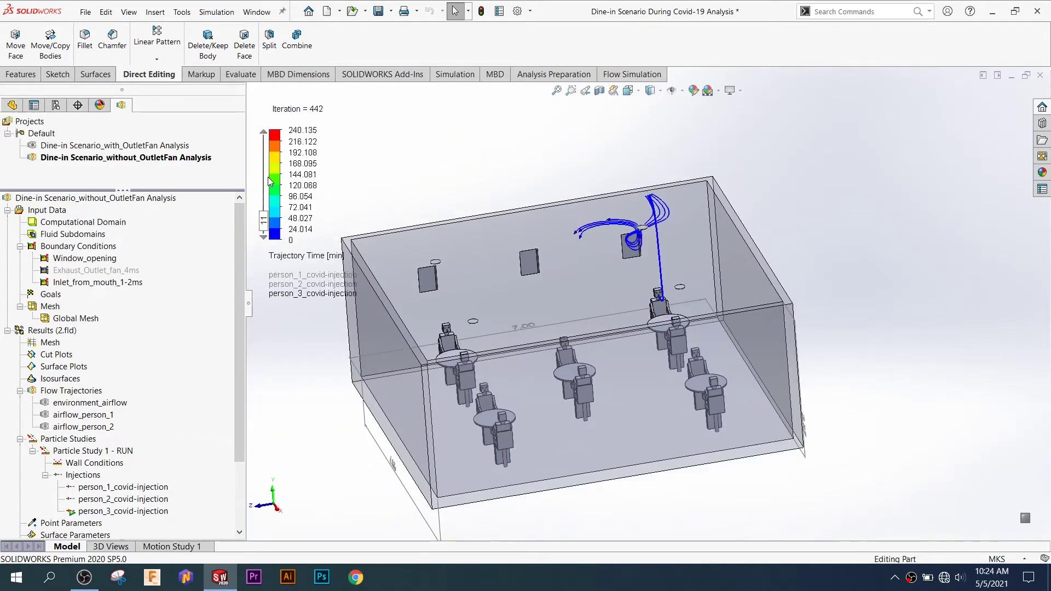
pyautogui.rightClick(326, 173)
pyautogui.click(339, 180)
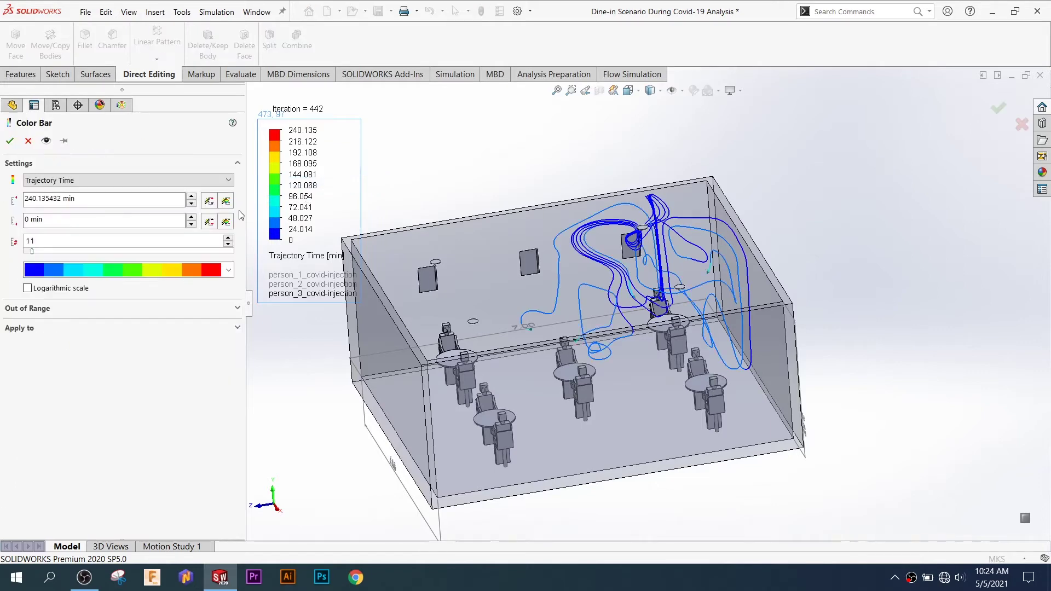
pyautogui.click(9, 142)
# Orbit around person 3's trajectories, then clear and hide them
pyautogui.moveTo(513, 350)
pyautogui.mouseDown(button='middle')
pyautogui.moveTo(791, 449)
pyautogui.moveTo(745, 469)
pyautogui.mouseUp(button='middle')
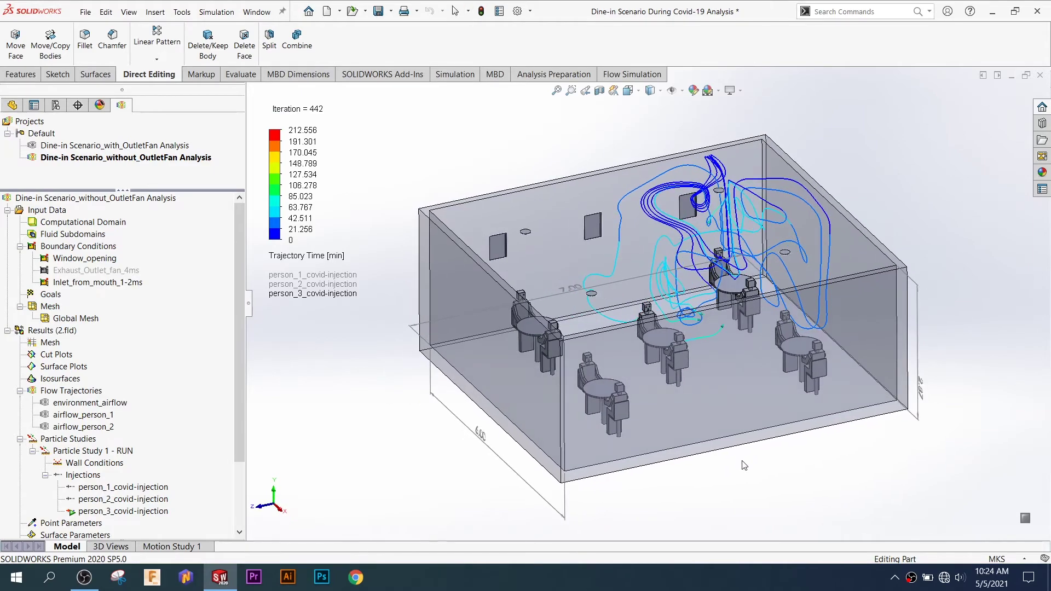
pyautogui.scroll(-3, 746, 469)
pyautogui.scroll(3, 764, 437)
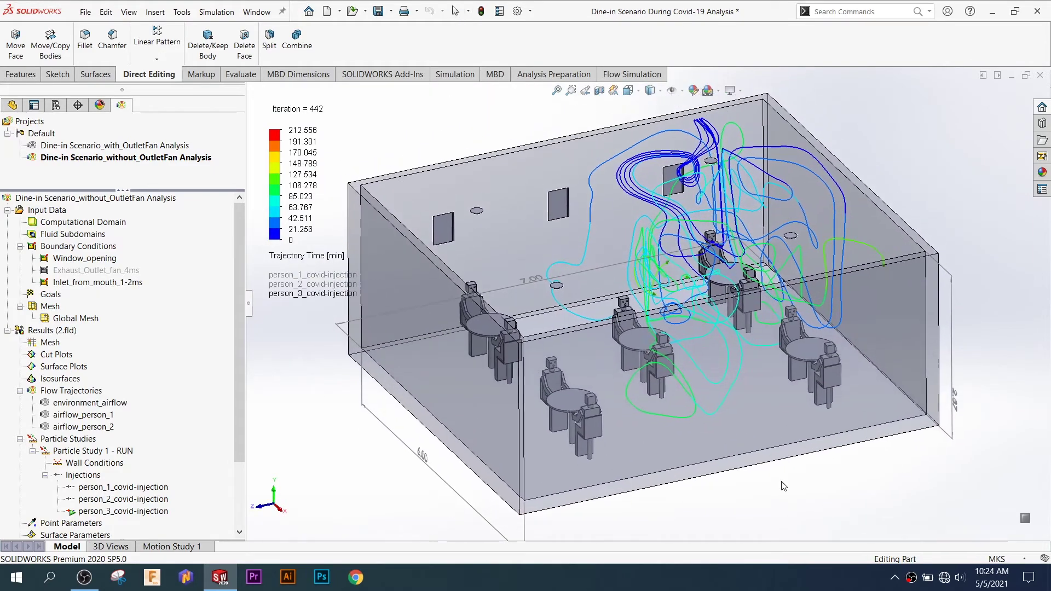
pyautogui.moveTo(769, 497); pyautogui.dragTo(773, 493, button='middle')
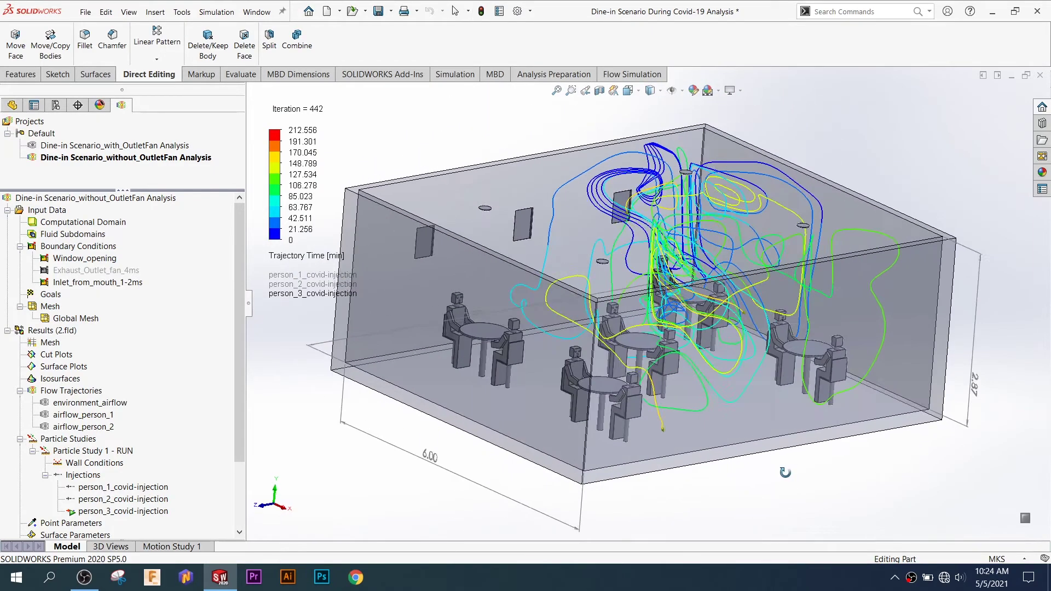
pyautogui.moveTo(773, 491)
pyautogui.mouseDown(button='middle')
pyautogui.moveTo(794, 490)
pyautogui.moveTo(797, 504)
pyautogui.mouseUp(button='middle')
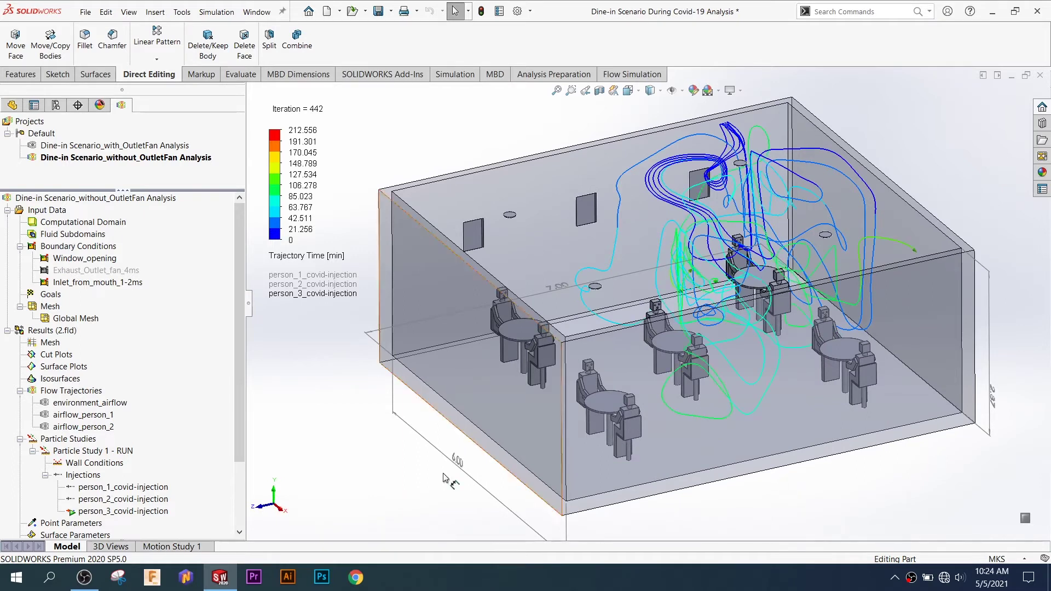
pyautogui.rightClick(158, 512)
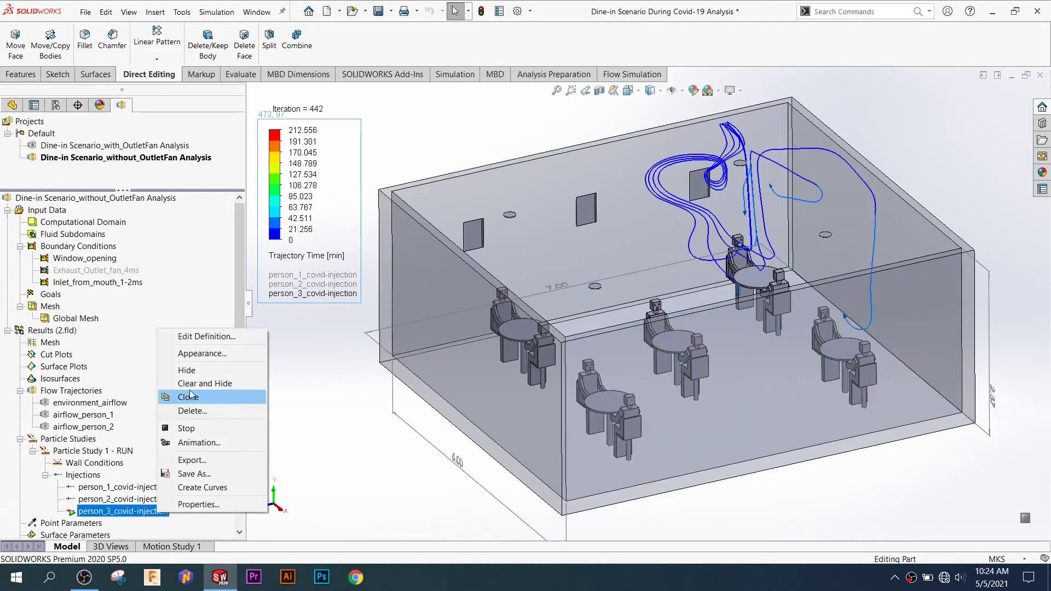
pyautogui.click(192, 383)
# Show person 3's trajectories again, view them from several angles, then clear them
pyautogui.rightClick(162, 518)
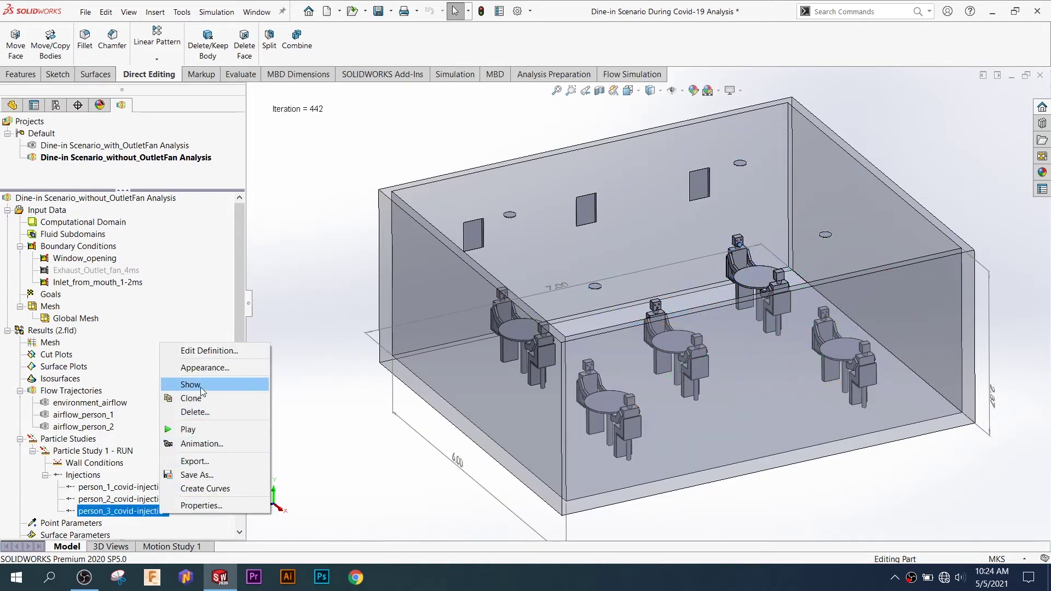
pyautogui.click(252, 385)
pyautogui.keyDown('ctrl'); pyautogui.moveTo(403, 451); pyautogui.dragTo(351, 395, button='middle'); pyautogui.keyUp('ctrl')
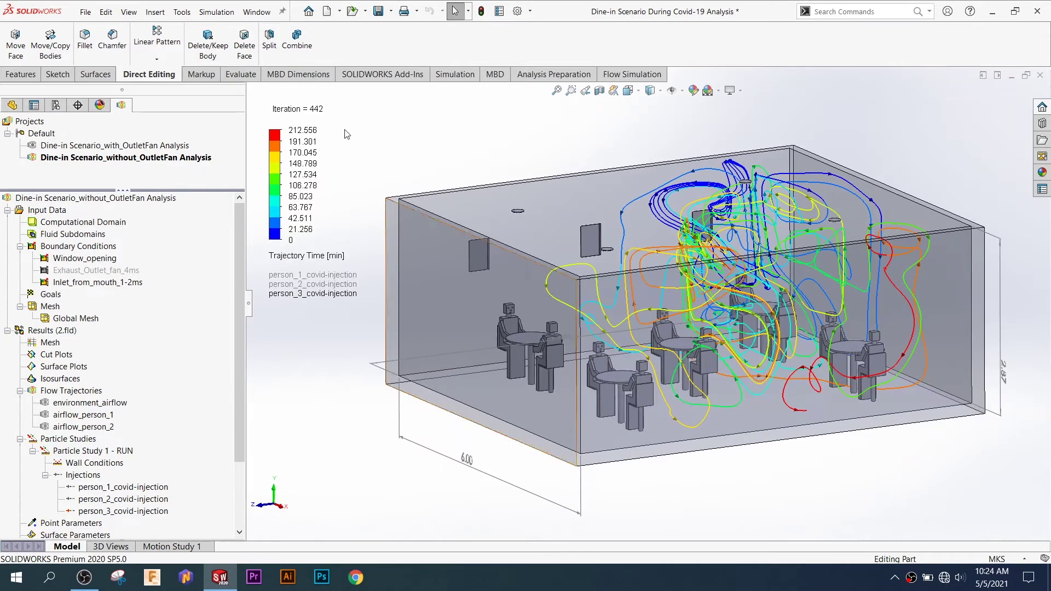
pyautogui.moveTo(359, 446)
pyautogui.mouseDown(button='middle')
pyautogui.moveTo(416, 464)
pyautogui.moveTo(407, 484)
pyautogui.moveTo(370, 491)
pyautogui.mouseUp(button='middle')
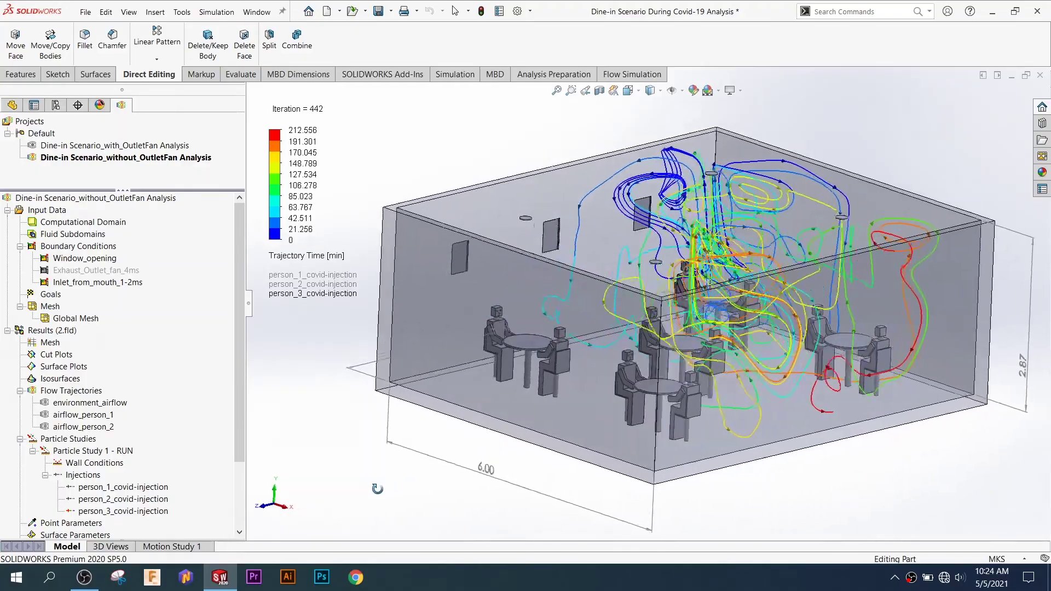
pyautogui.moveTo(740, 477)
pyautogui.mouseDown(button='middle')
pyautogui.moveTo(626, 500)
pyautogui.moveTo(775, 504)
pyautogui.moveTo(663, 503)
pyautogui.moveTo(661, 490)
pyautogui.moveTo(688, 506)
pyautogui.moveTo(574, 514)
pyautogui.mouseUp(button='middle')
pyautogui.rightClick(167, 512)
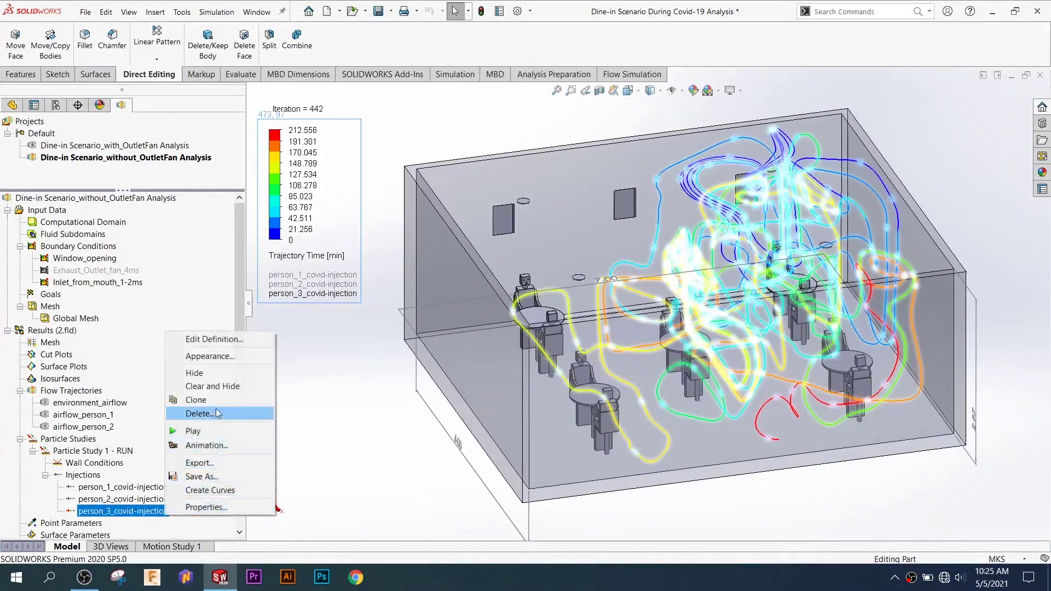
pyautogui.click(229, 386)
pyautogui.rightClick(142, 447)
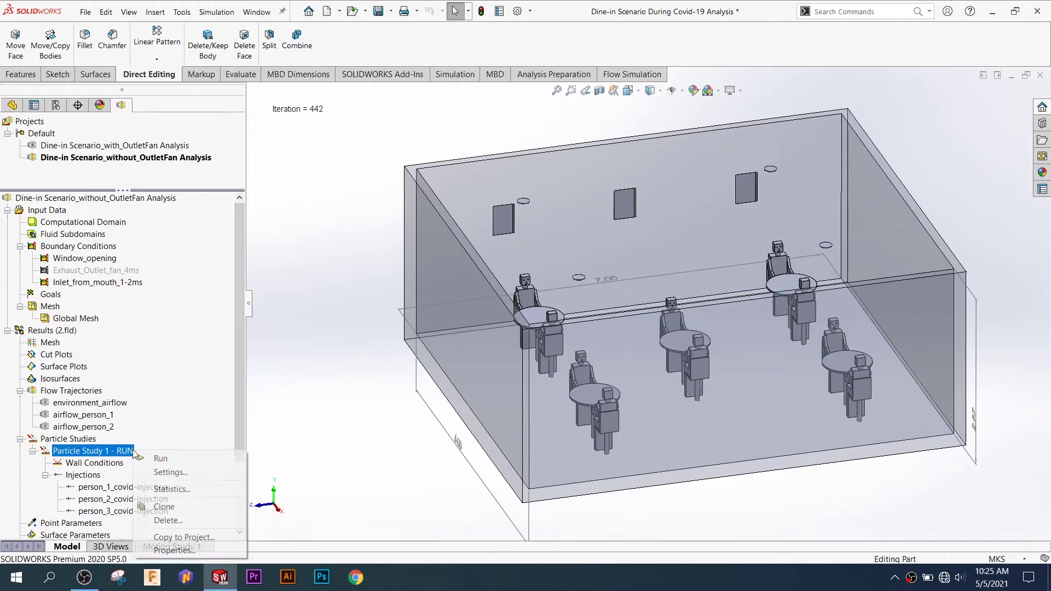
# Open Particle Study 1 statistics, enlarge the table, and expand each person's injection rows
pyautogui.click(195, 490)
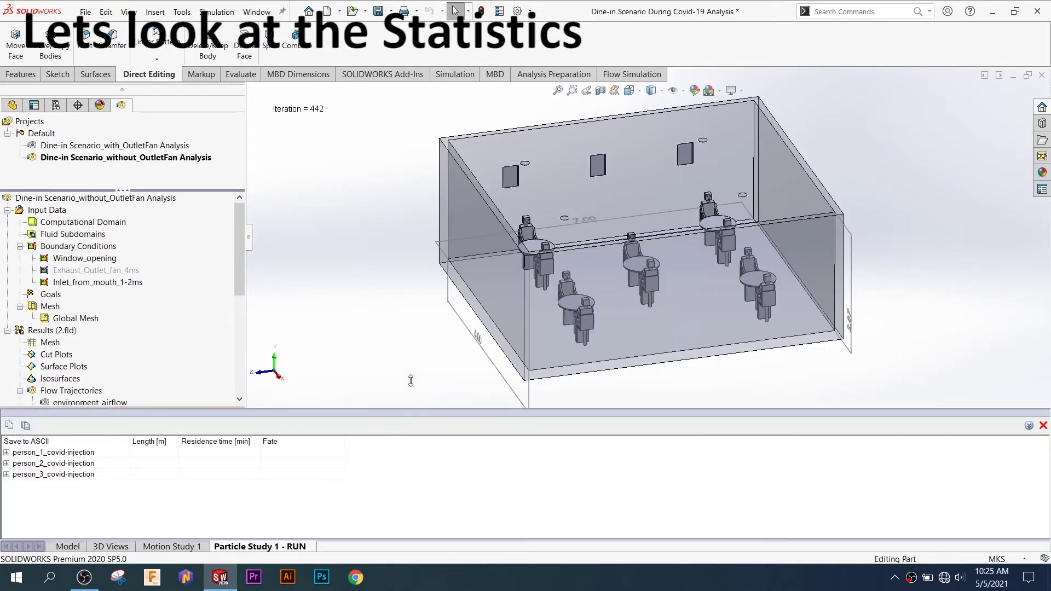
pyautogui.moveTo(405, 410); pyautogui.dragTo(219, 331)
pyautogui.click(7, 375)
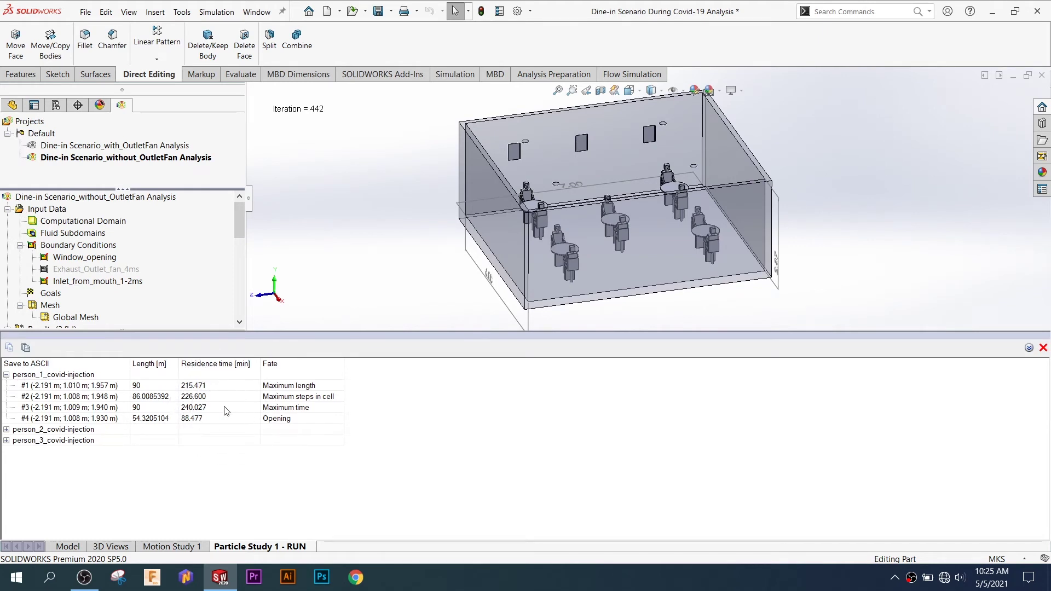
pyautogui.click(7, 375)
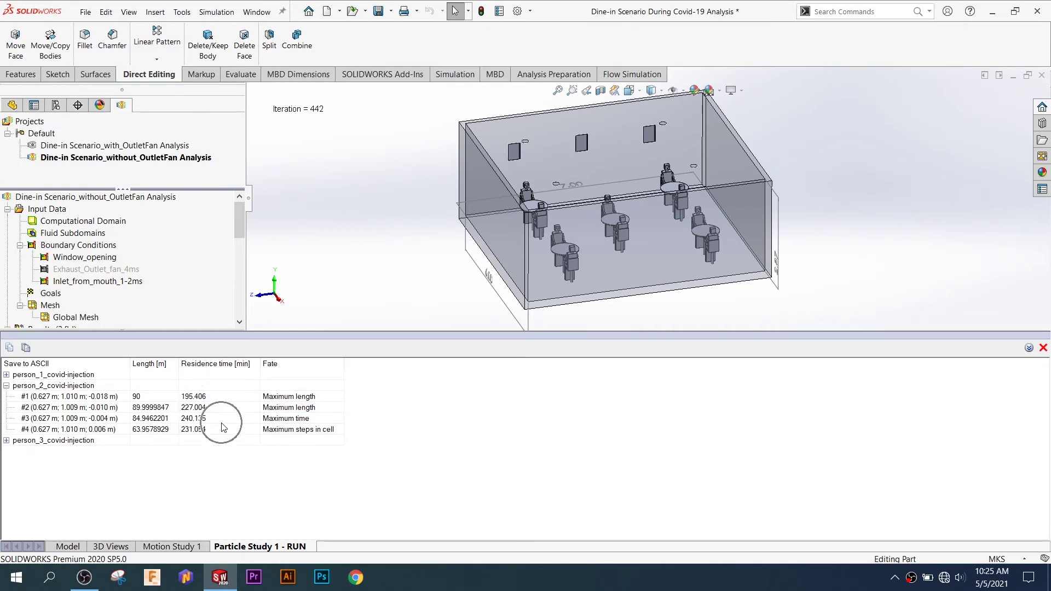
pyautogui.click(7, 386)
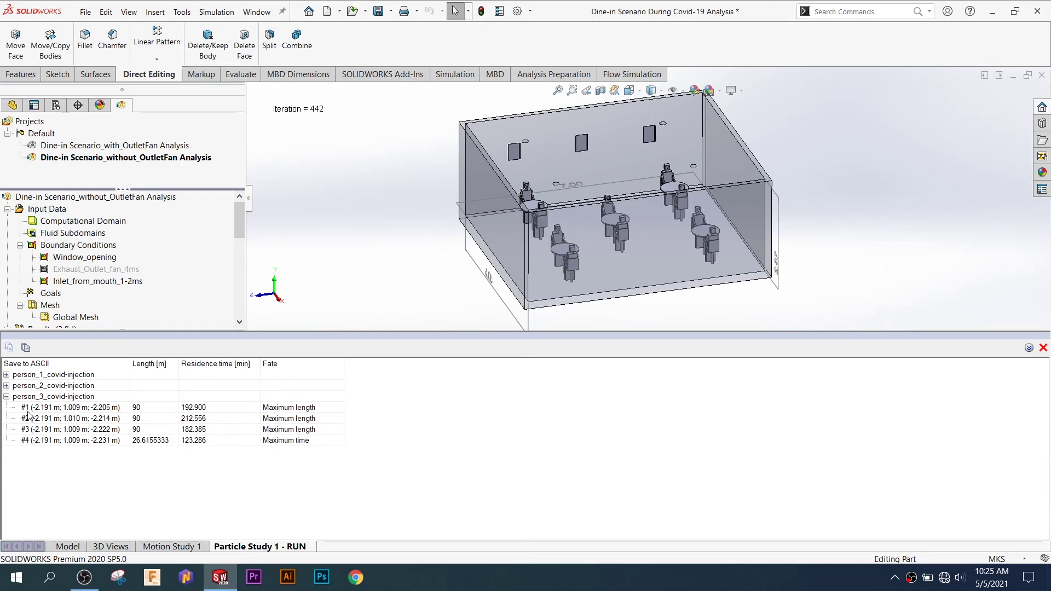
pyautogui.click(6, 396)
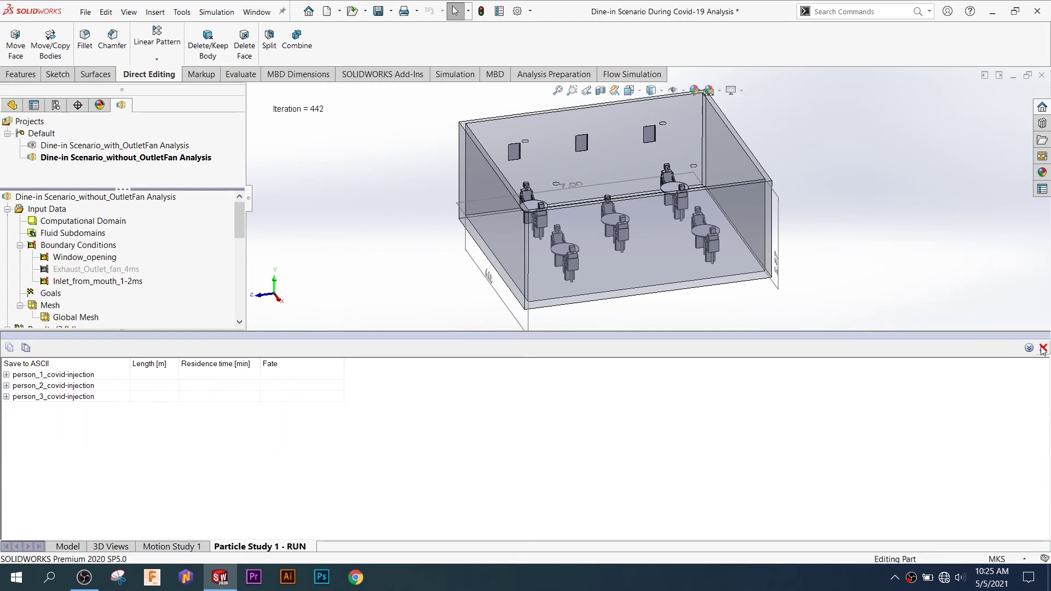
# Close the particle study statistics panel
pyautogui.click(1042, 347)
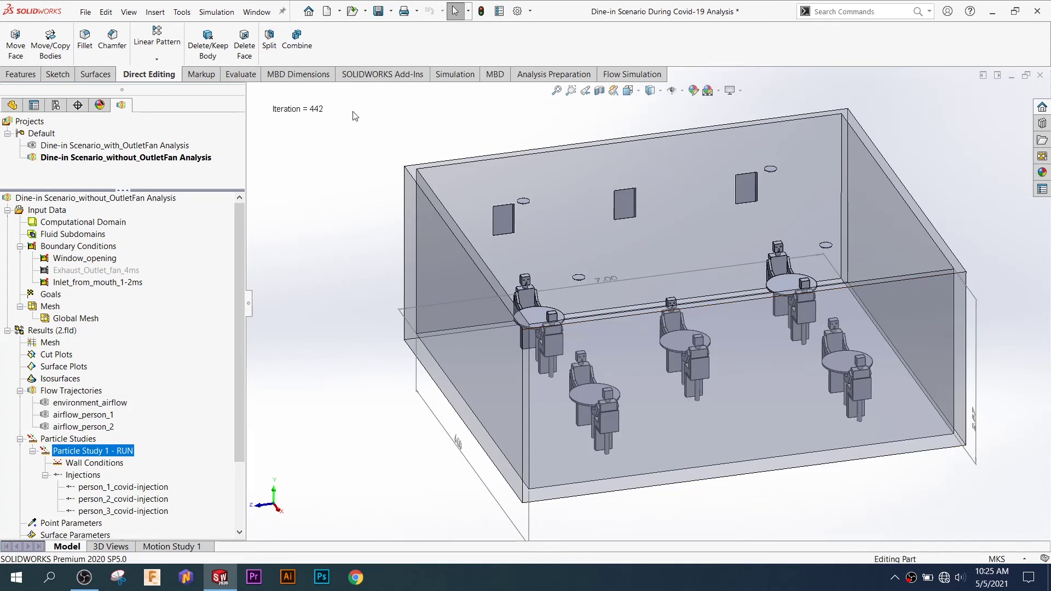